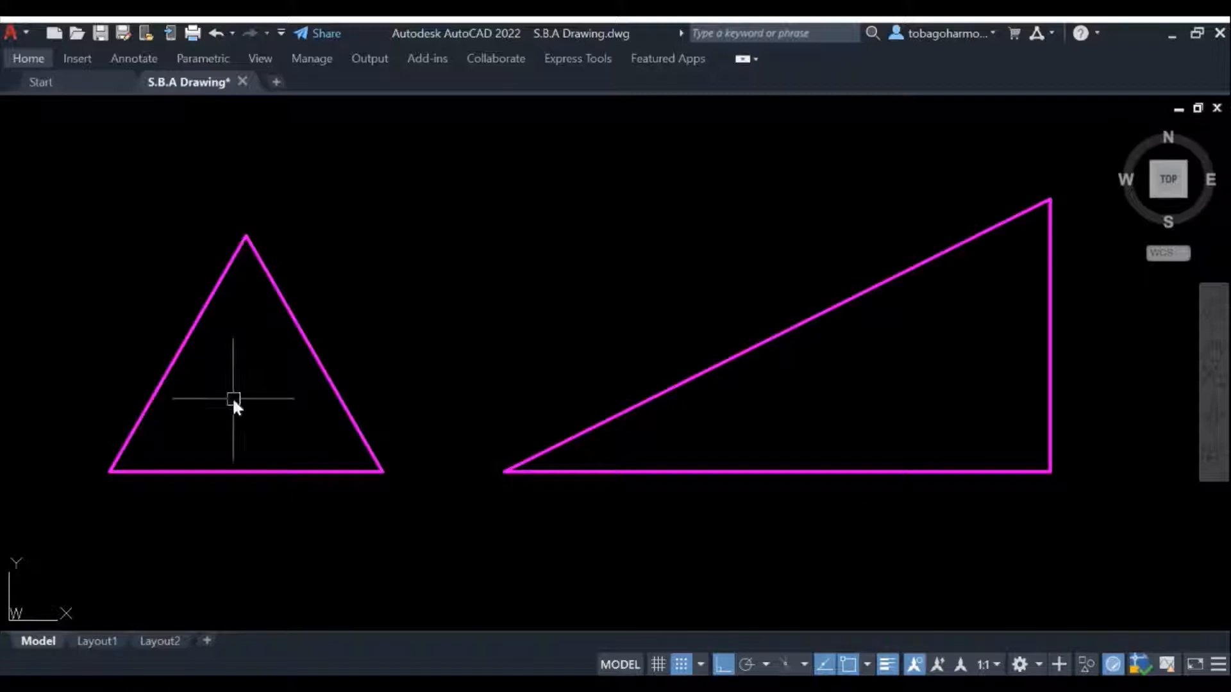
# Check the length of the right-hand side of the equilateral triangle
pyautogui.moveTo(260, 410); pyautogui.dragTo(487, 375, button='middle')
pyautogui.scroll(4, 487, 374)
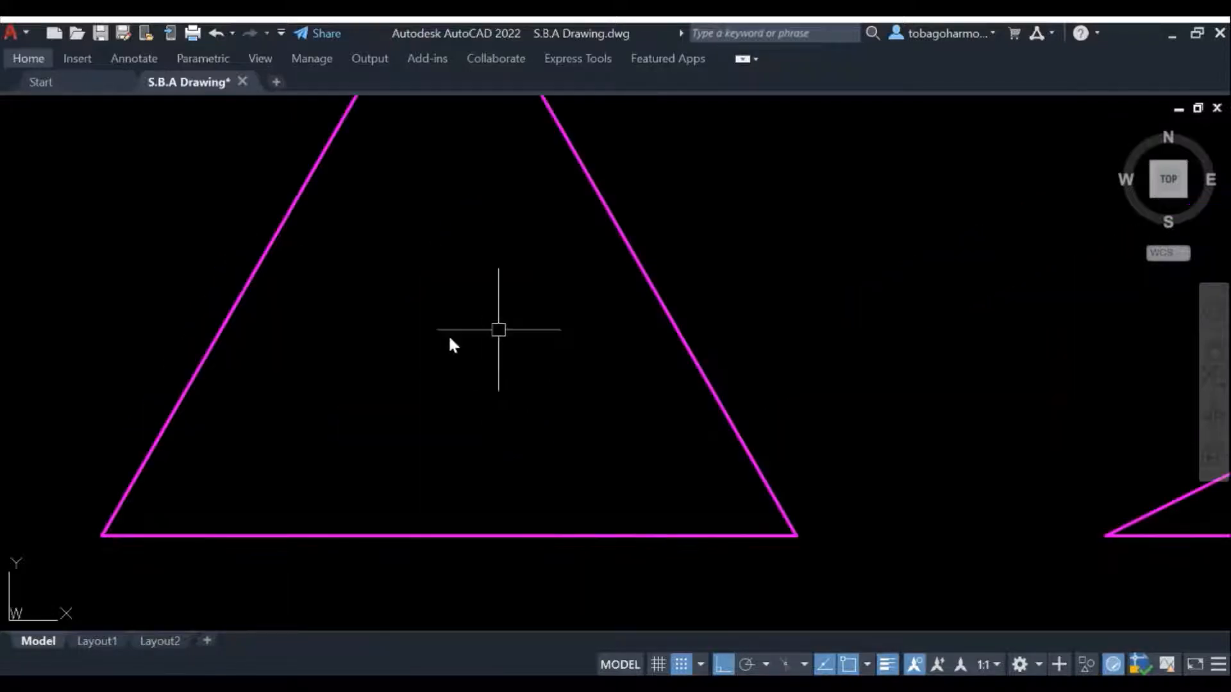
pyautogui.moveTo(449, 334)
pyautogui.mouseDown(button='middle')
pyautogui.moveTo(468, 407)
pyautogui.moveTo(449, 408)
pyautogui.mouseUp(button='middle')
pyautogui.scroll(-2, 471, 404)
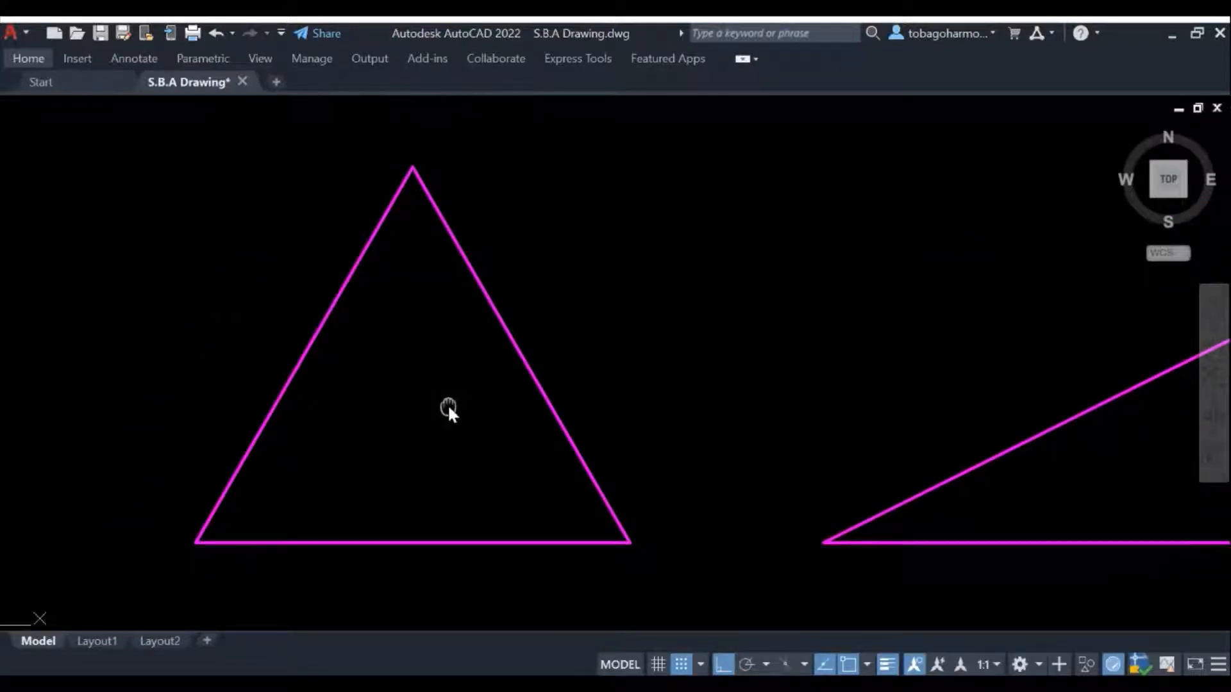
pyautogui.click(540, 390)
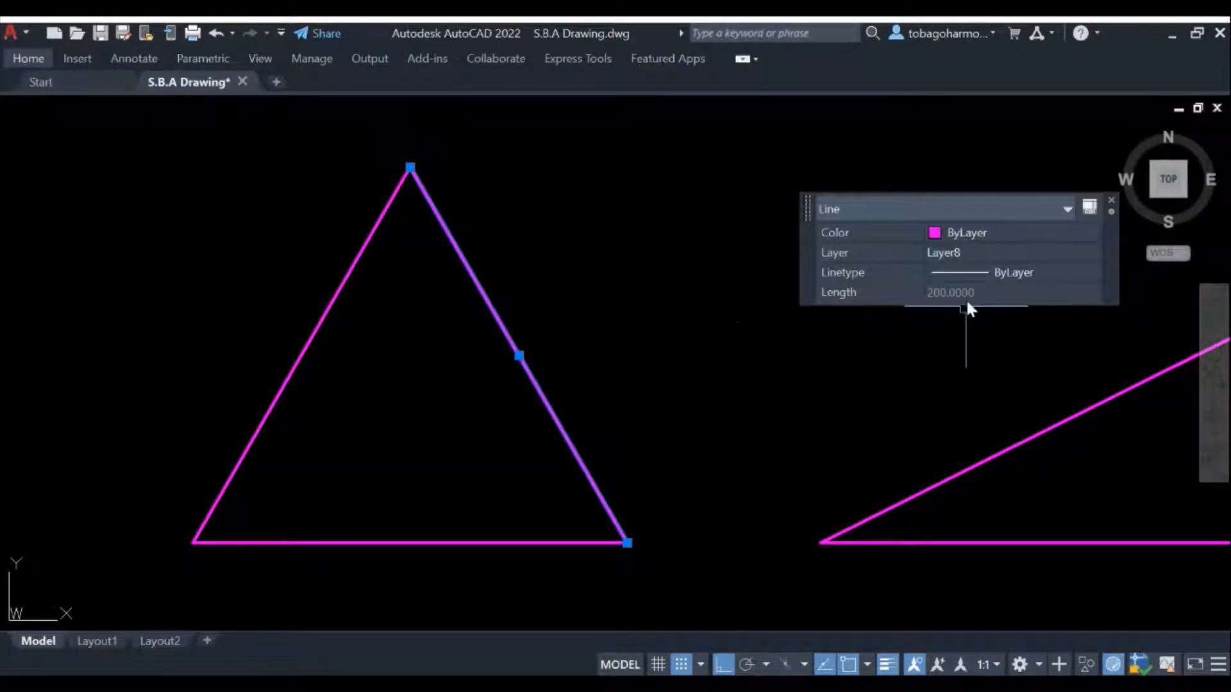
pyautogui.press('Escape')
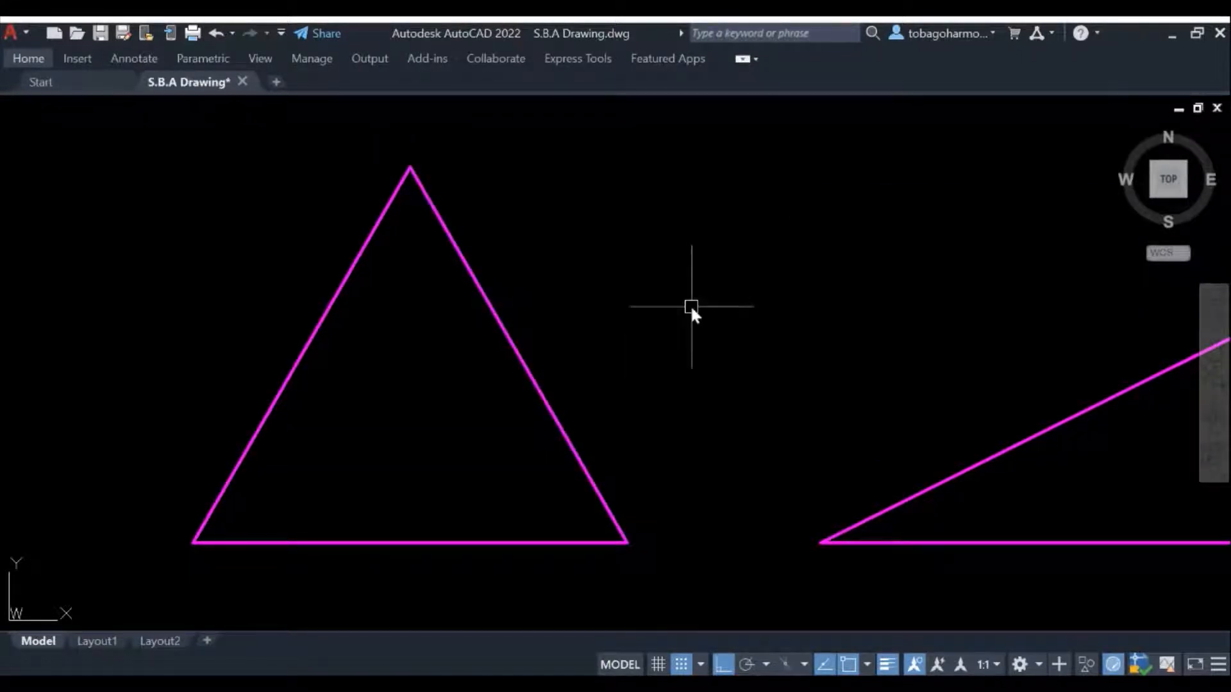
# Draw a radius 30 arc by its centre at the equilateral triangle's lower-right corner, crossing both adjoining sides
pyautogui.write('arc')
pyautogui.press('Return')
pyautogui.write('c')
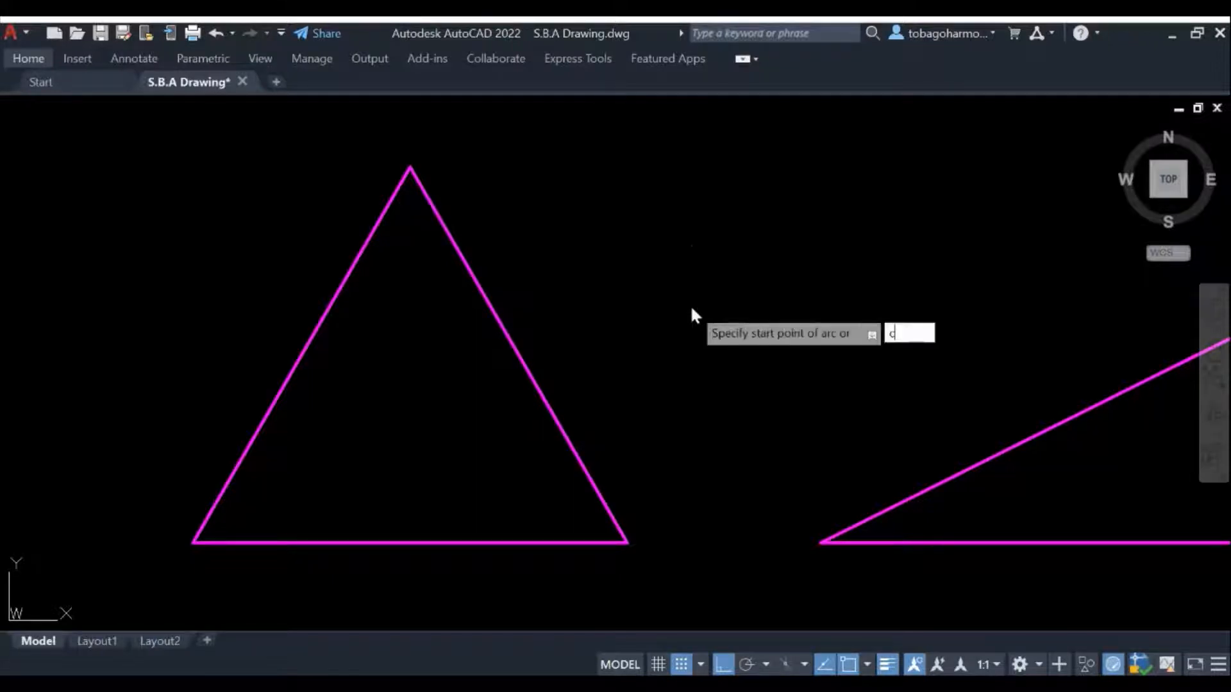
pyautogui.press('Return')
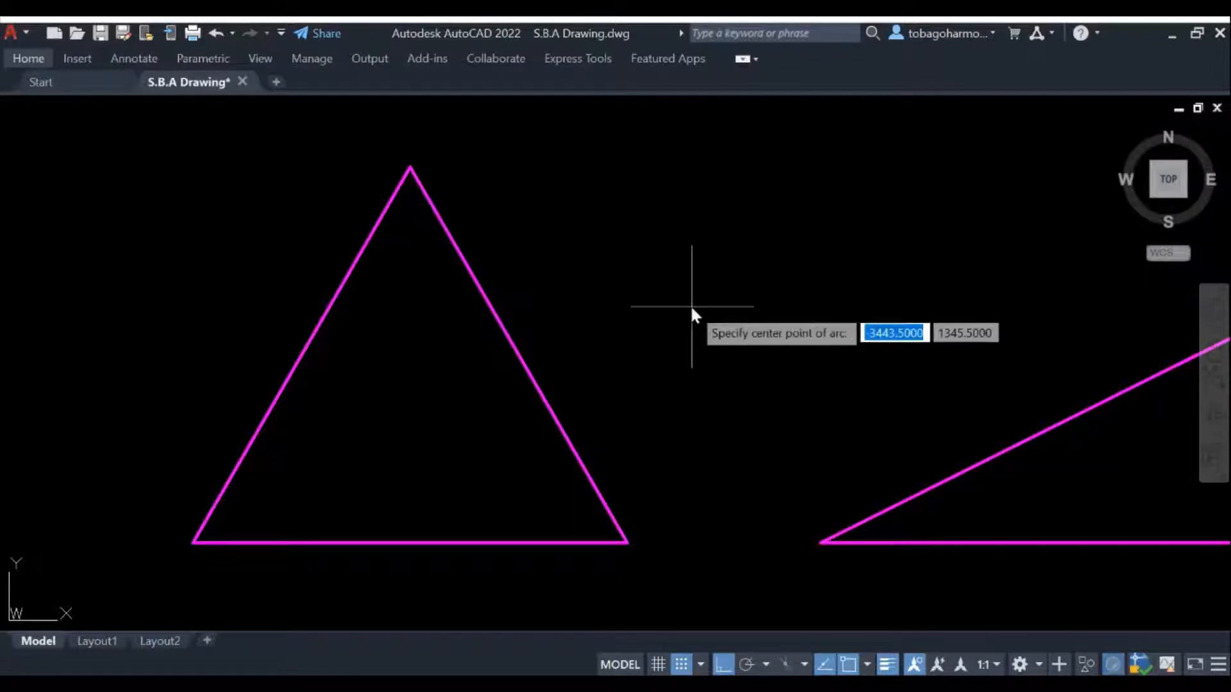
pyautogui.click(629, 542)
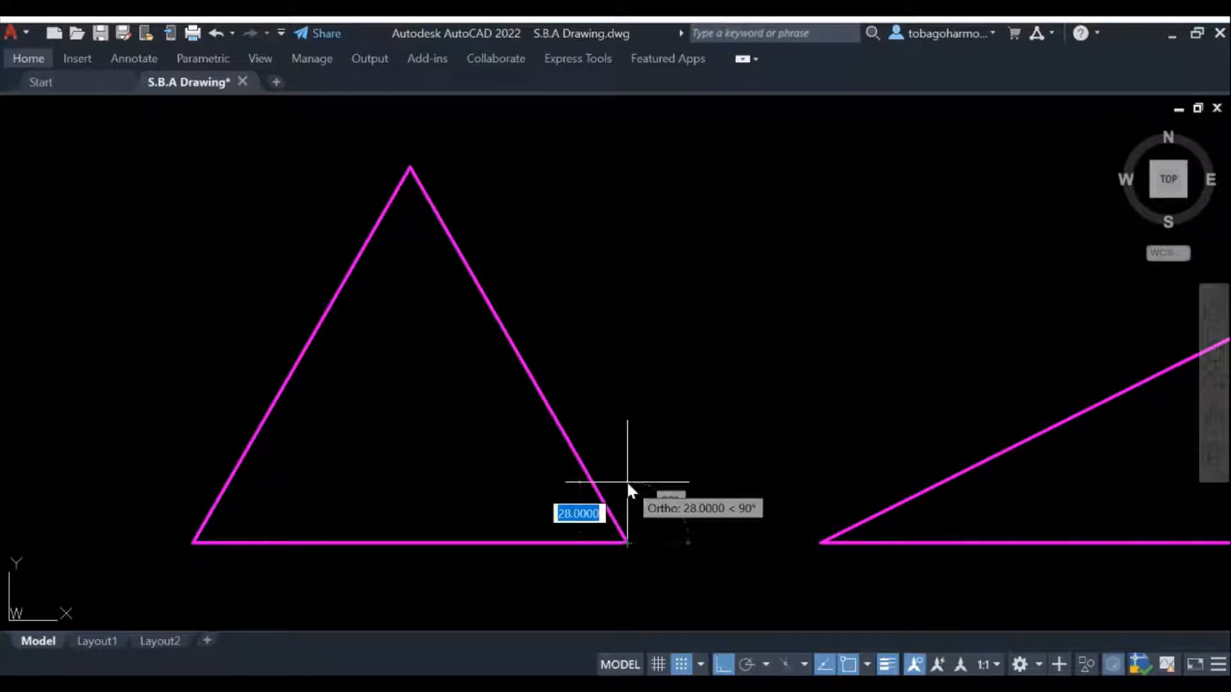
pyautogui.write('28')
pyautogui.press('Return')
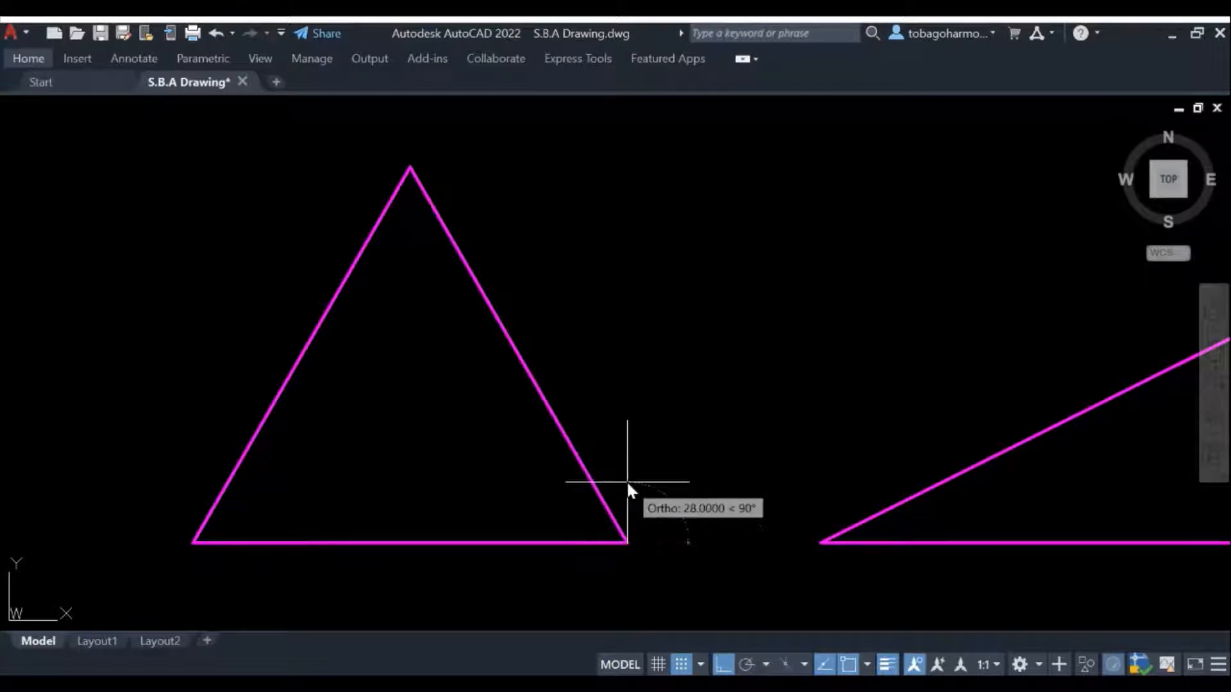
pyautogui.click(627, 482)
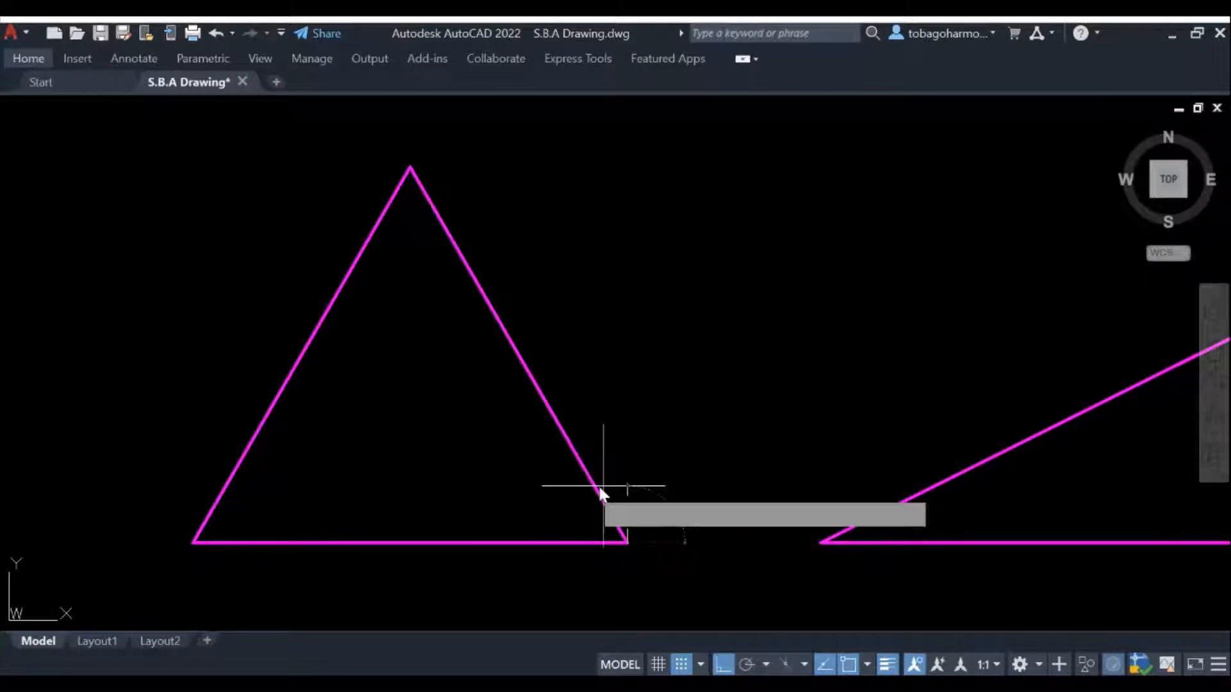
pyautogui.click(529, 572)
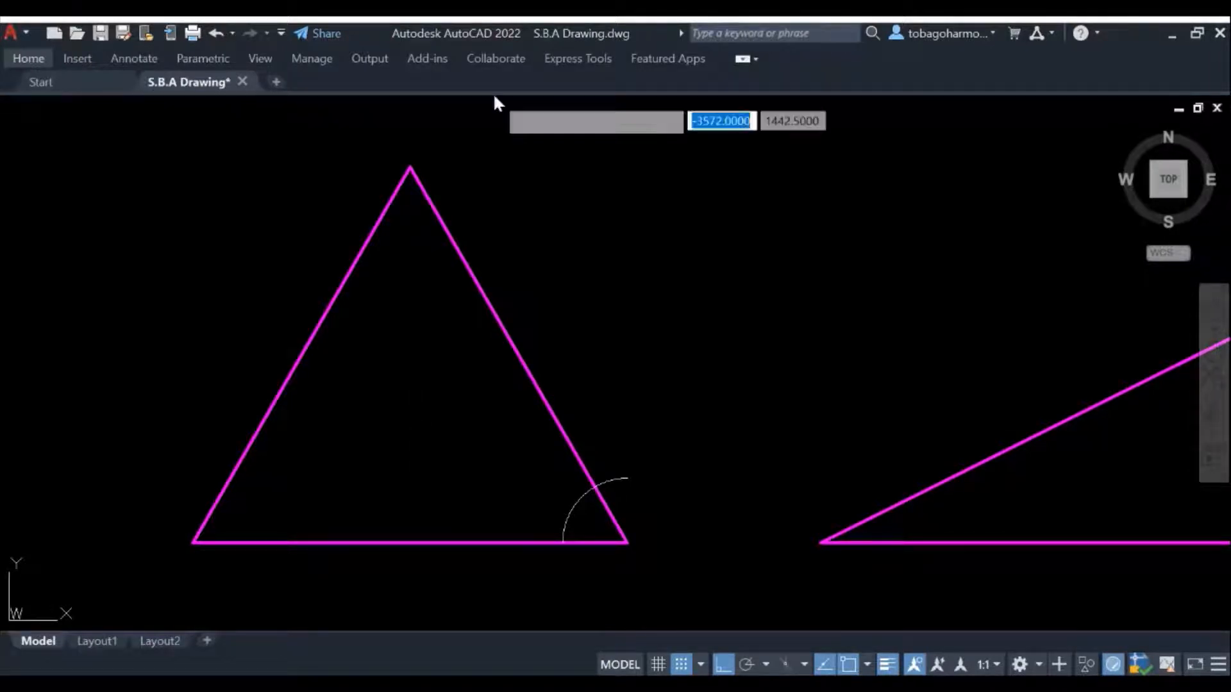
# With Ortho off, draw a radius 30 arc centred on the equilateral triangle's lower-left corner, crossing both adjoining sides
pyautogui.press('space')
pyautogui.write('c')
pyautogui.press('Return')
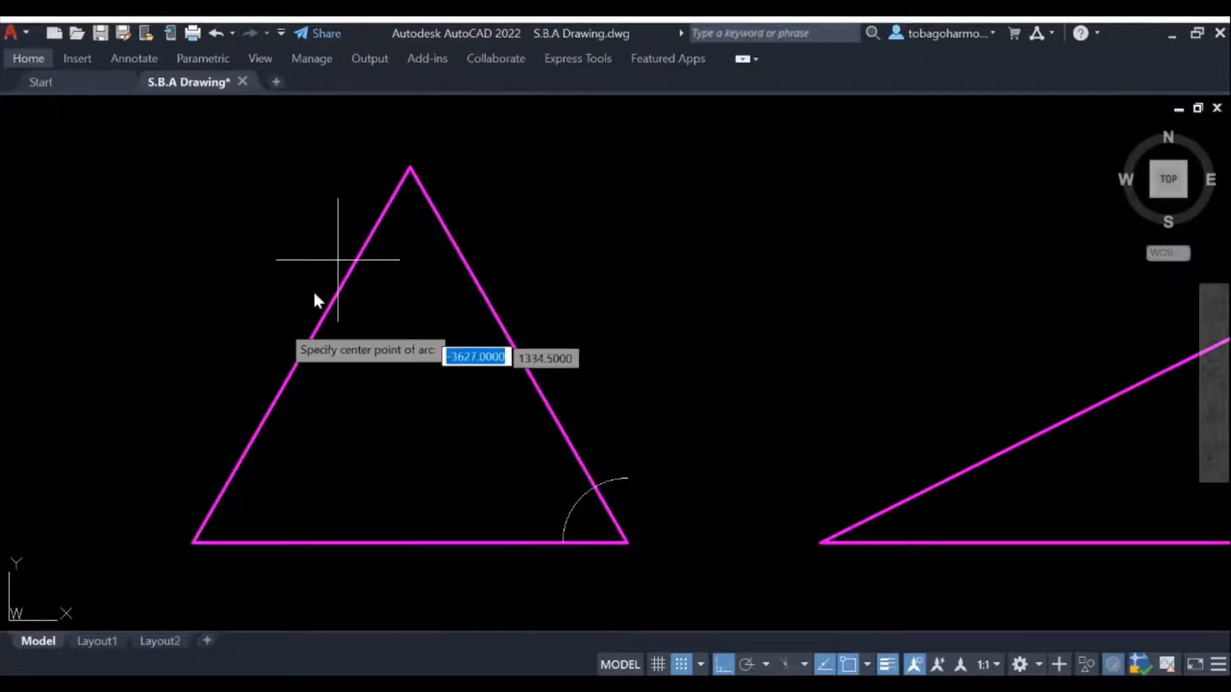
pyautogui.click(194, 543)
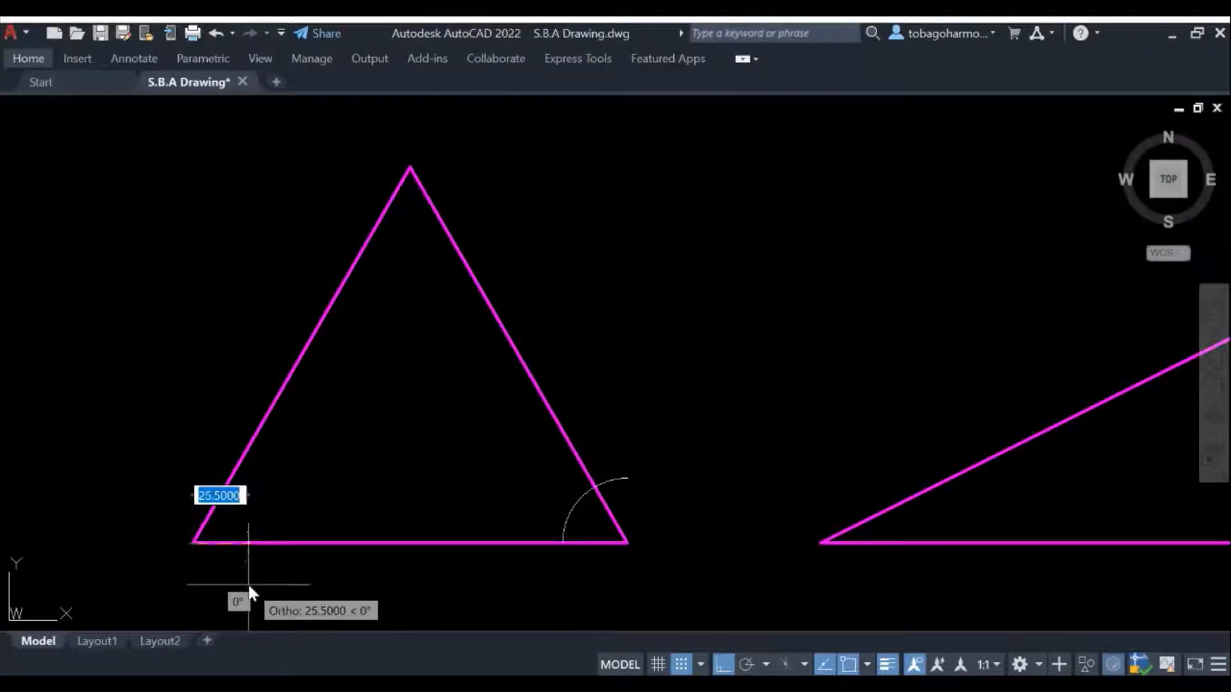
pyautogui.press('F8')
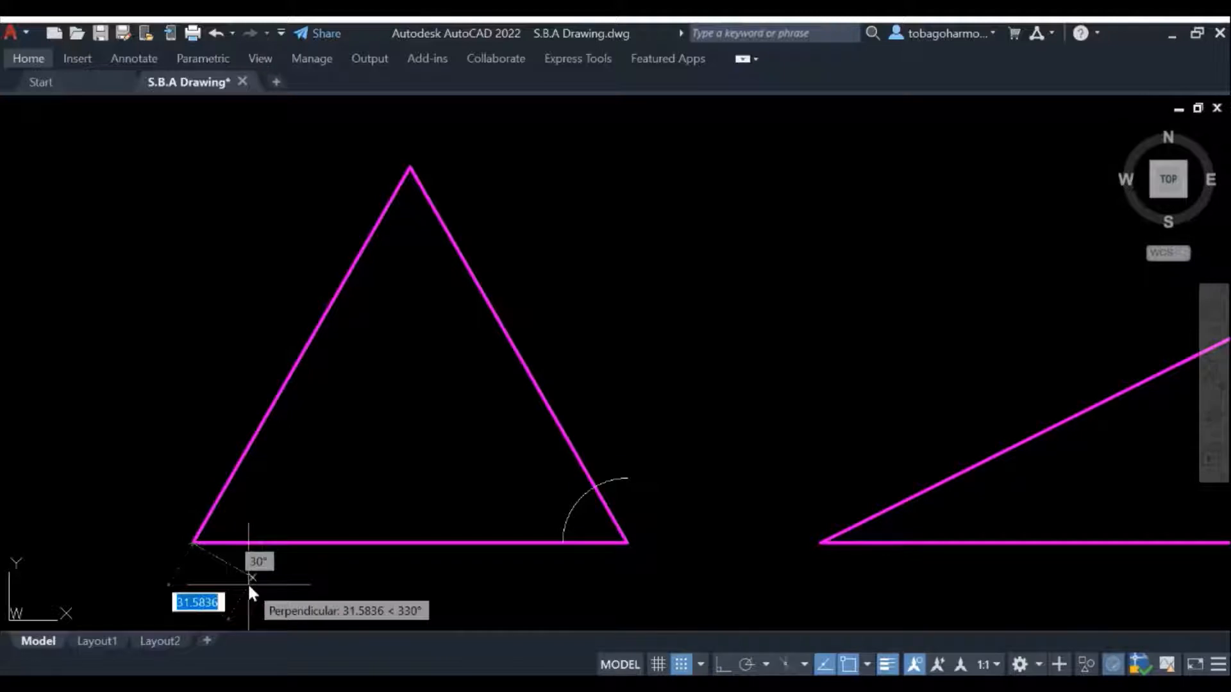
pyautogui.write('30')
pyautogui.press('Return')
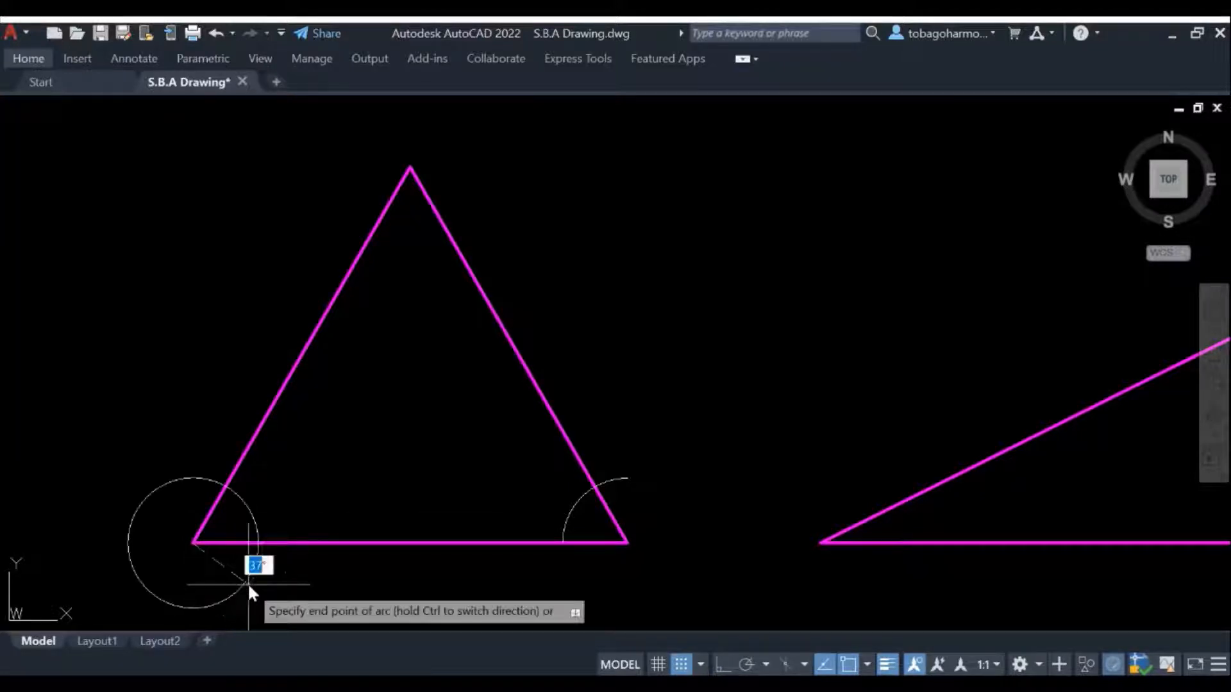
pyautogui.click(199, 392)
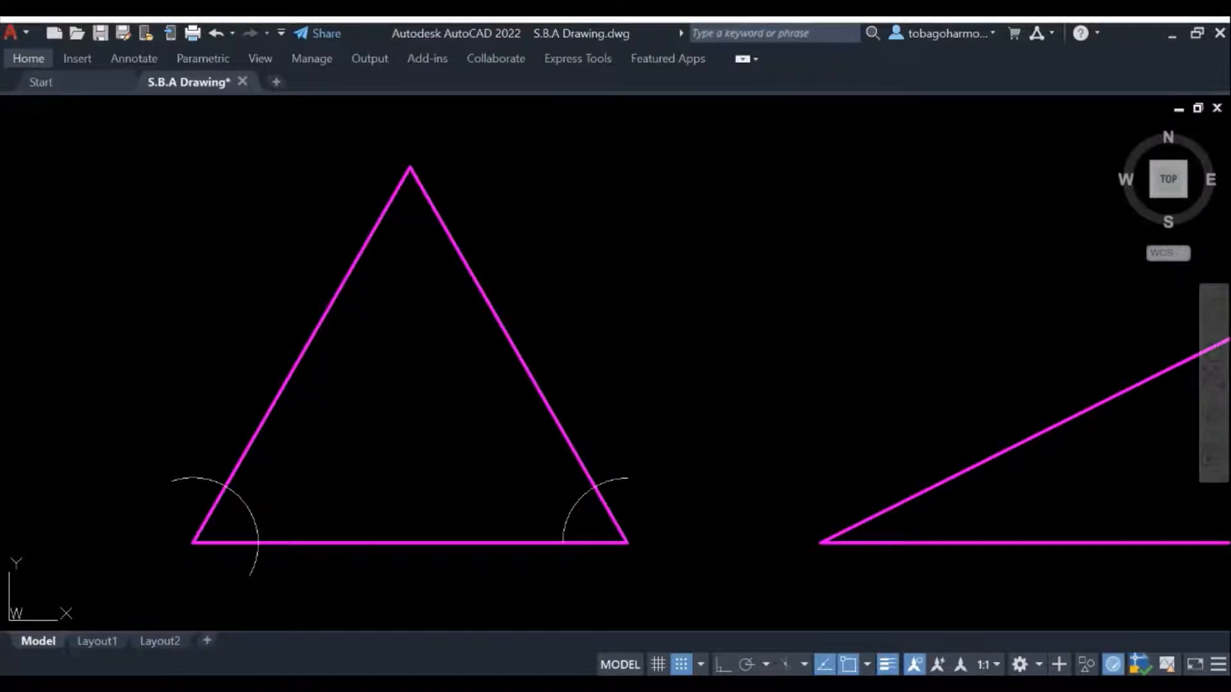
# Draw a short radius 50 arc inside the triangle, centred where the lower-right corner arc crosses the sloping side
pyautogui.press('Return')
pyautogui.write('c')
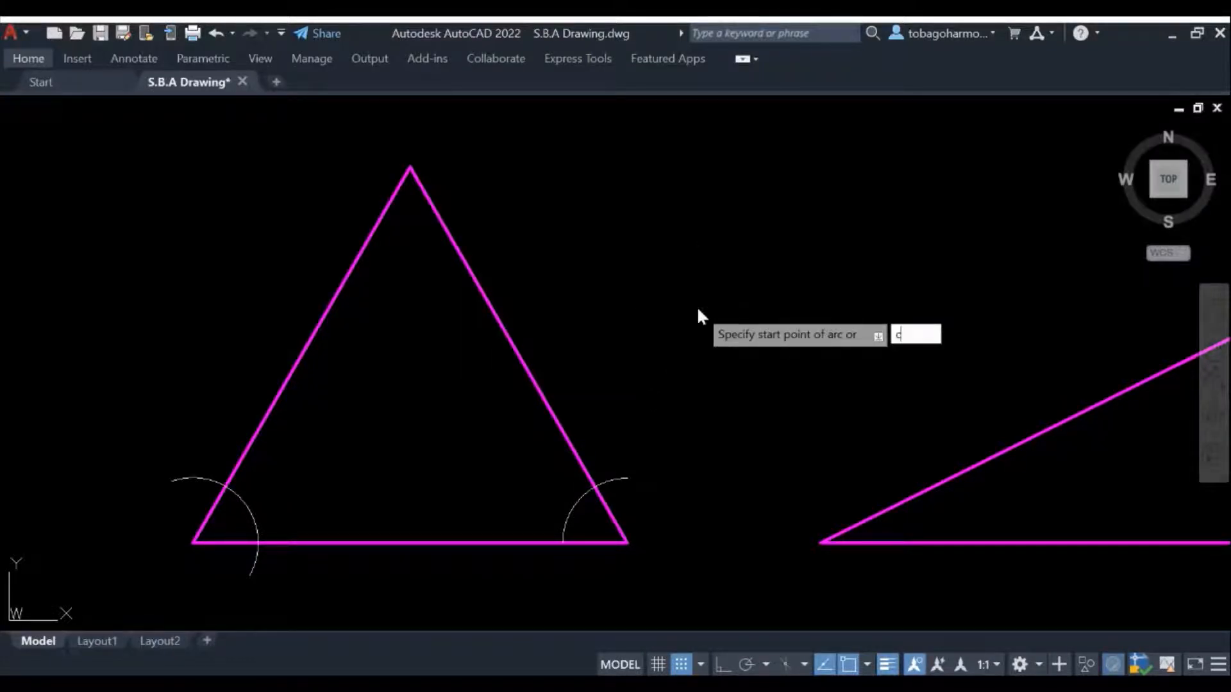
pyautogui.press('Return')
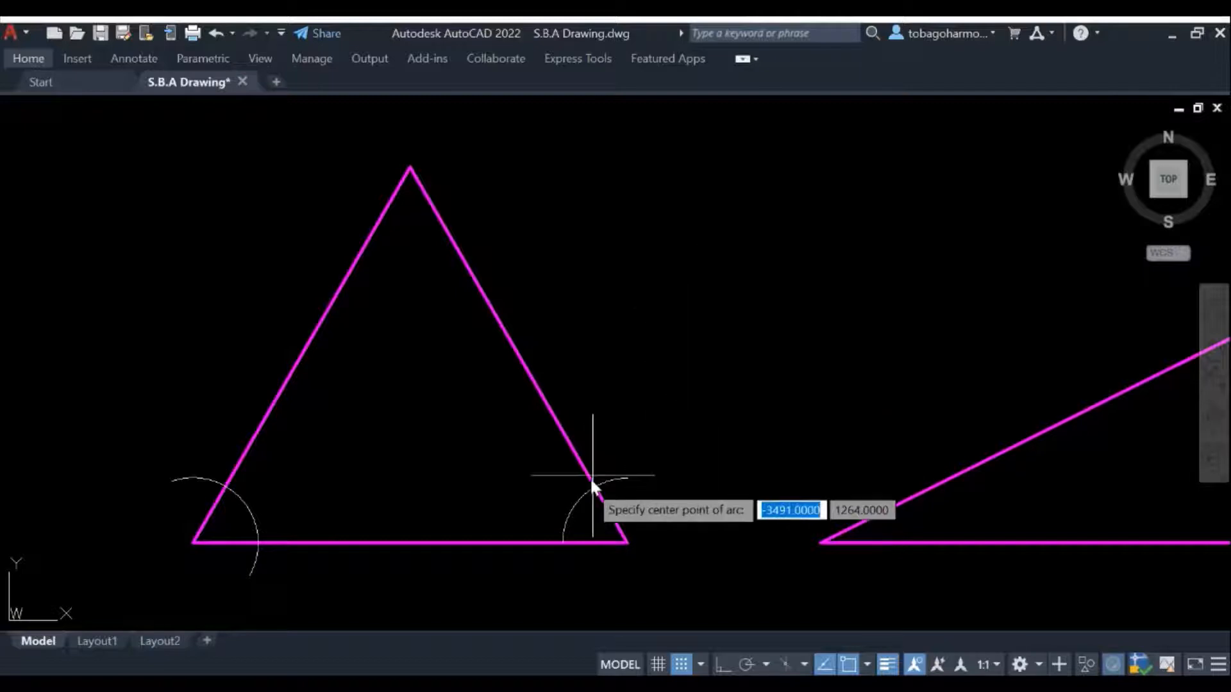
pyautogui.click(626, 543)
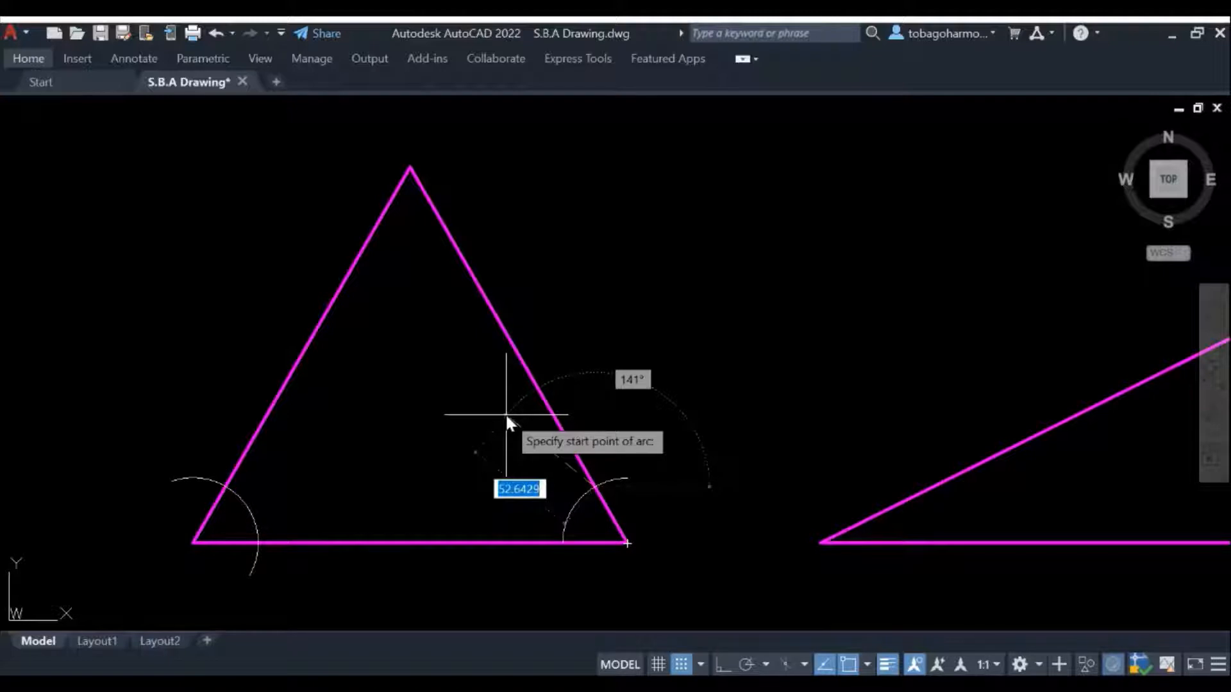
pyautogui.write('50')
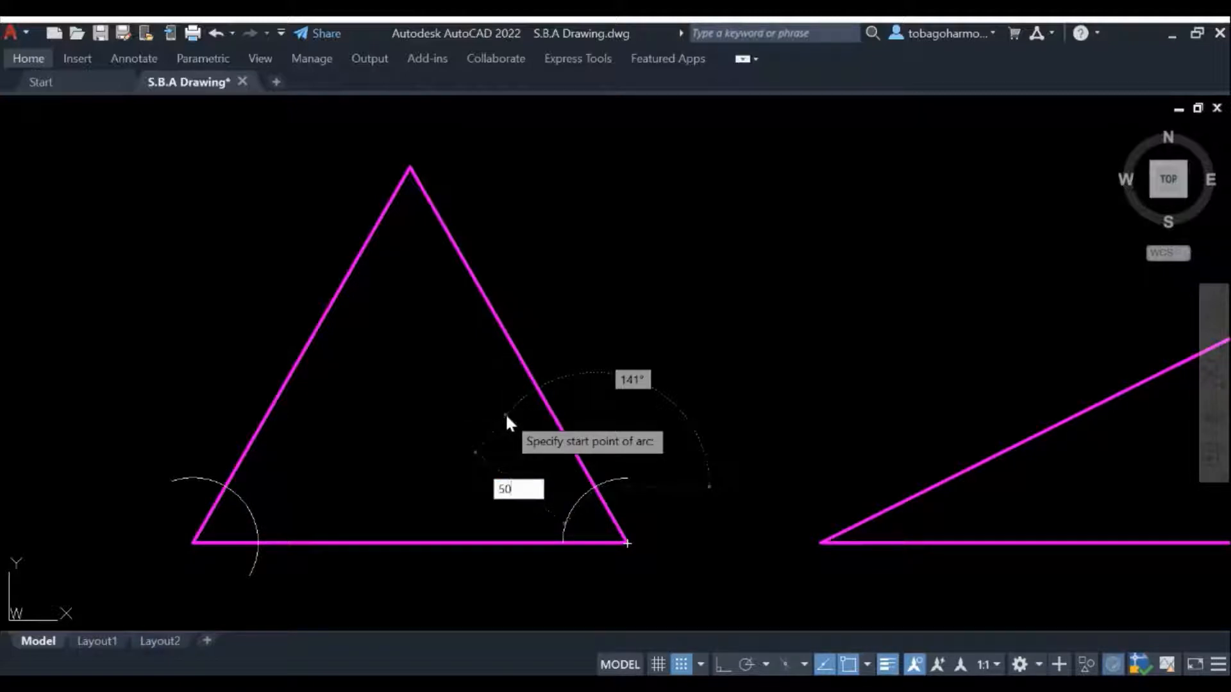
pyautogui.press('Return')
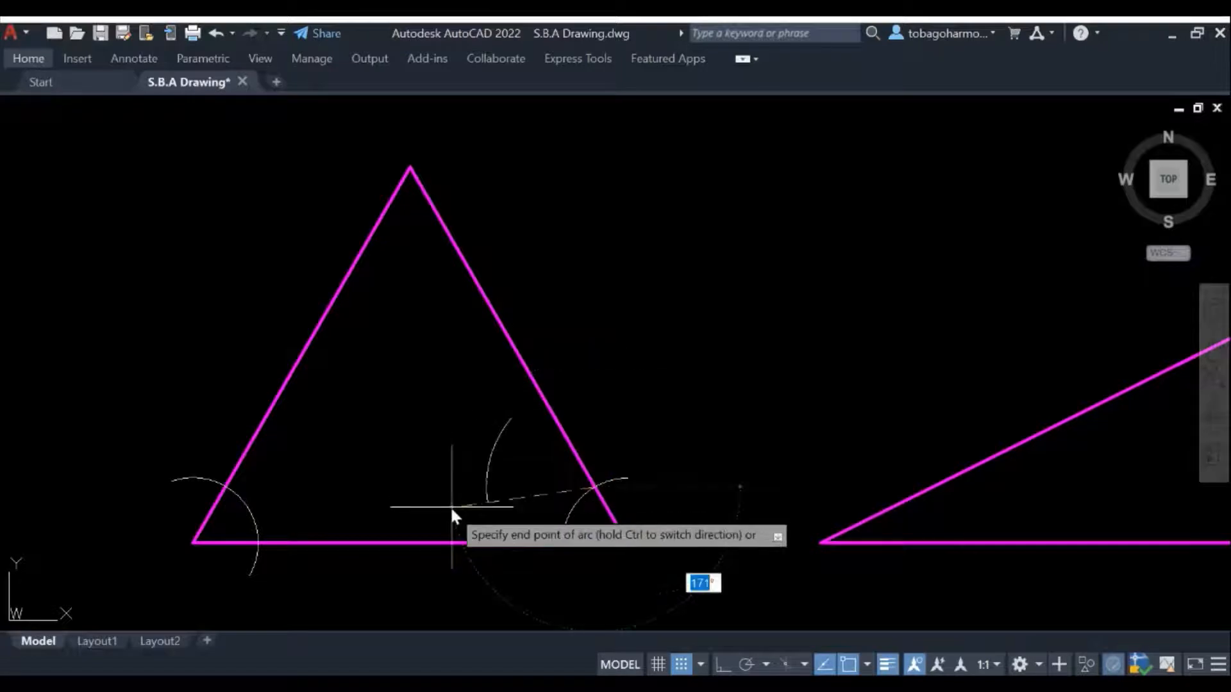
pyautogui.press('Escape')
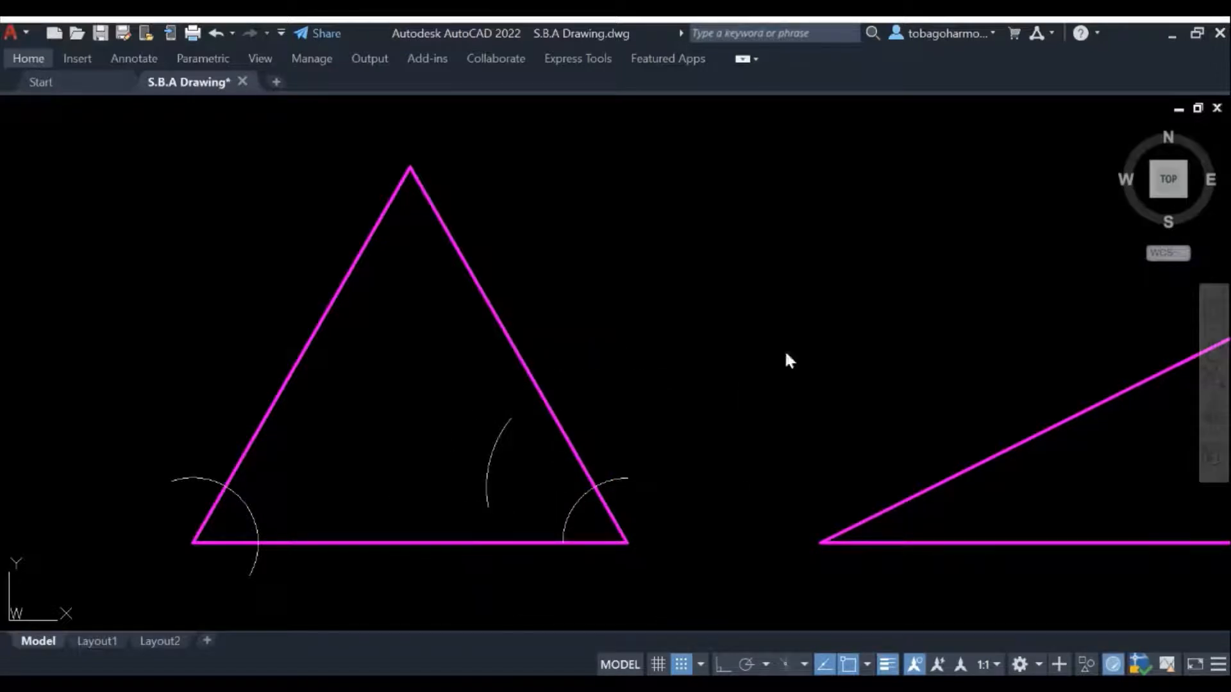
# Draw a radius 50 arc centred where the lower-right corner arc meets the base, crossing the previous short arc
pyautogui.press('Return')
pyautogui.write('c')
pyautogui.press('Return')
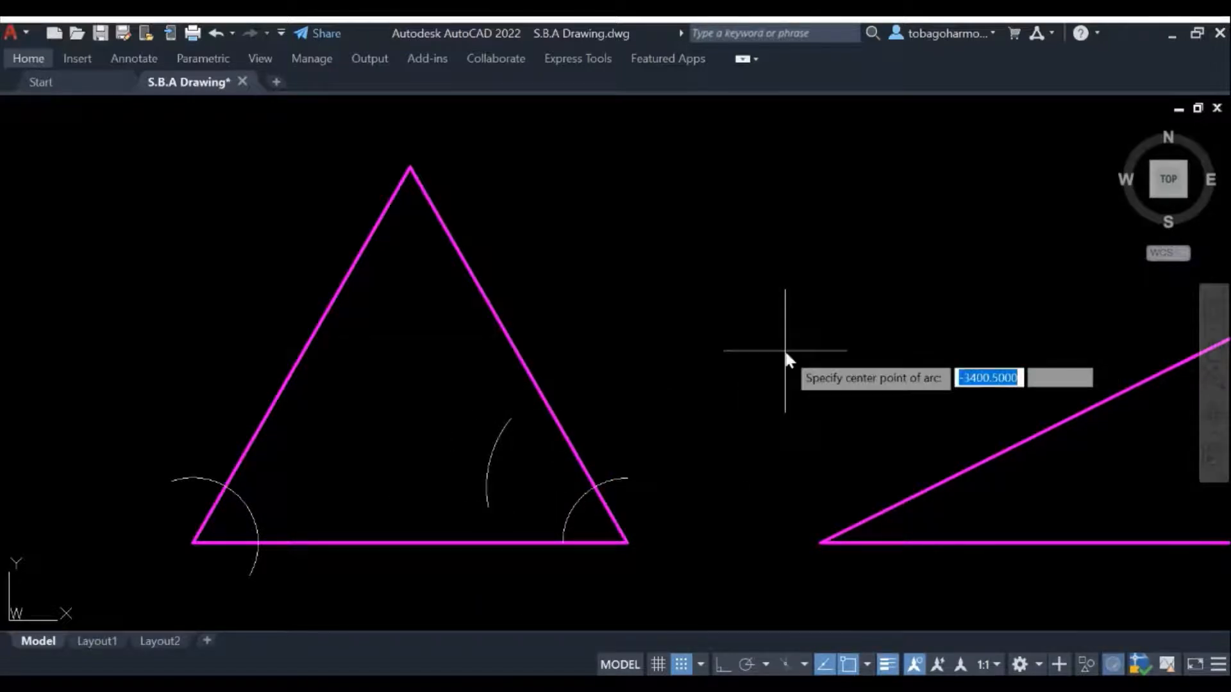
pyautogui.click(558, 542)
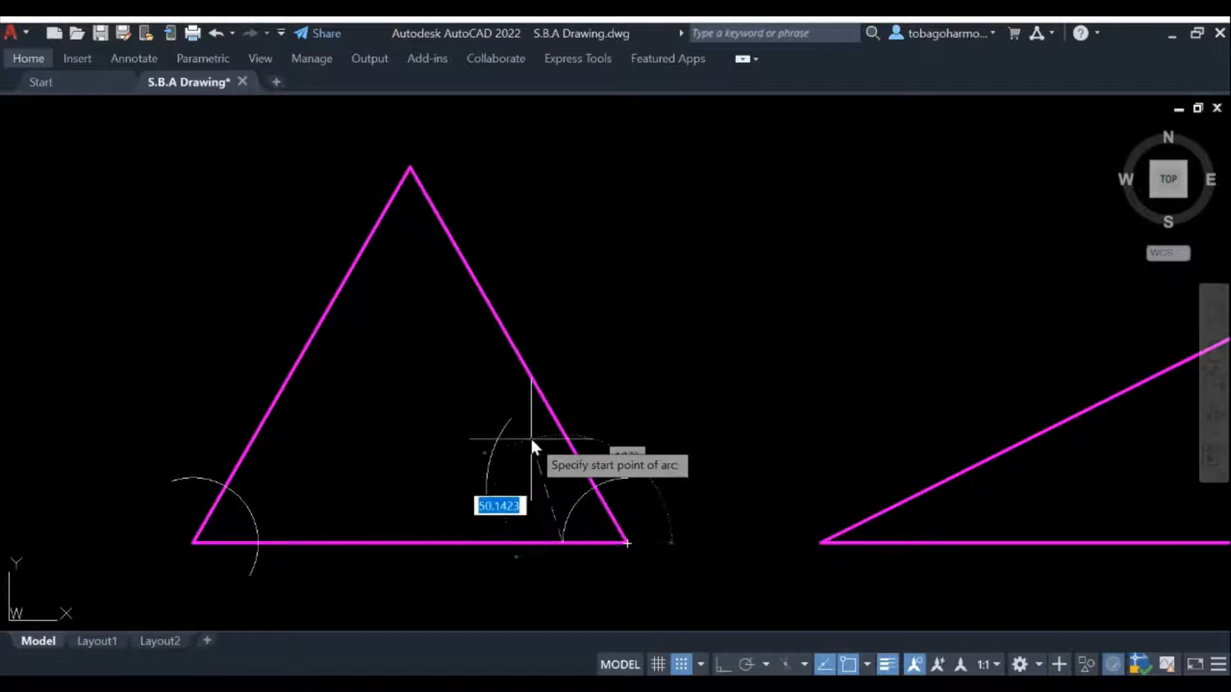
pyautogui.scroll(2, 541, 445)
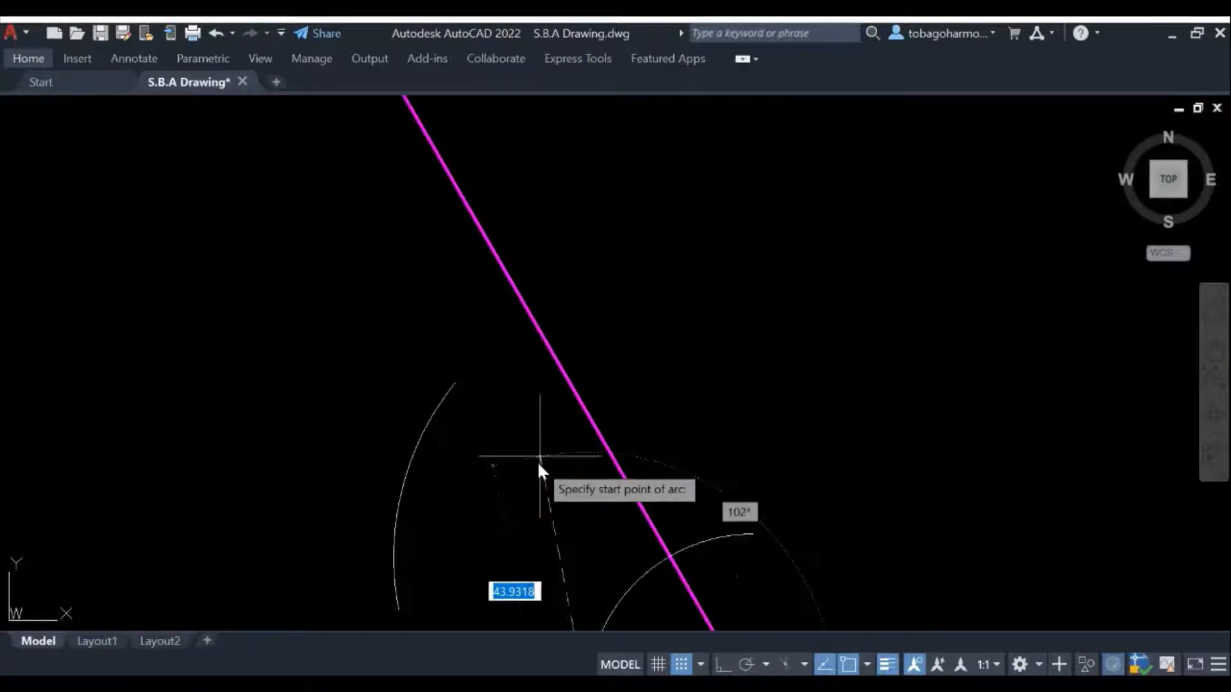
pyautogui.write('50')
pyautogui.press('Return')
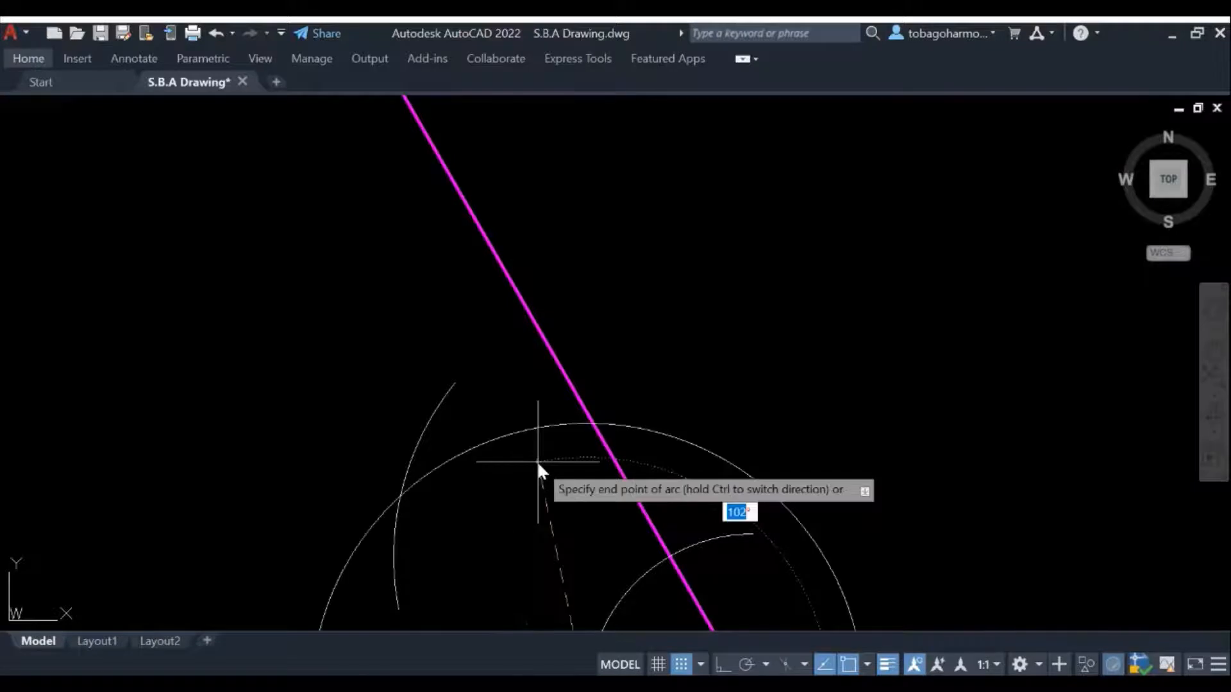
pyautogui.click(357, 542)
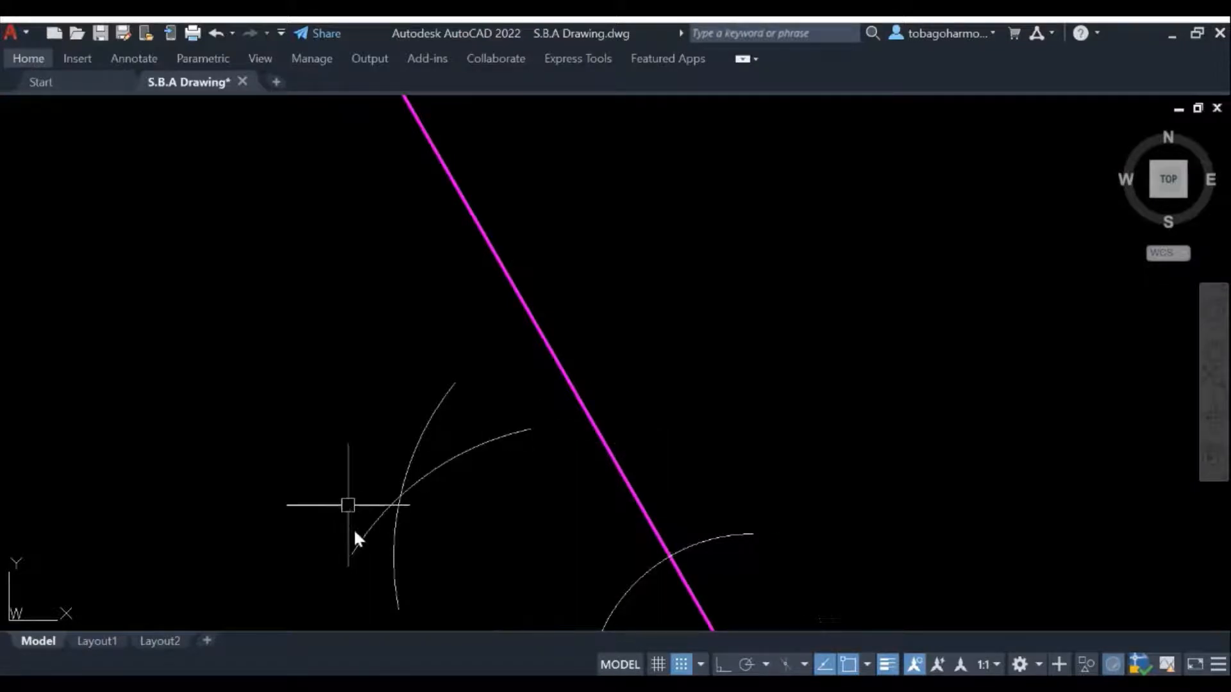
pyautogui.scroll(-2, 320, 408)
pyautogui.moveTo(307, 406); pyautogui.dragTo(705, 348, button='middle')
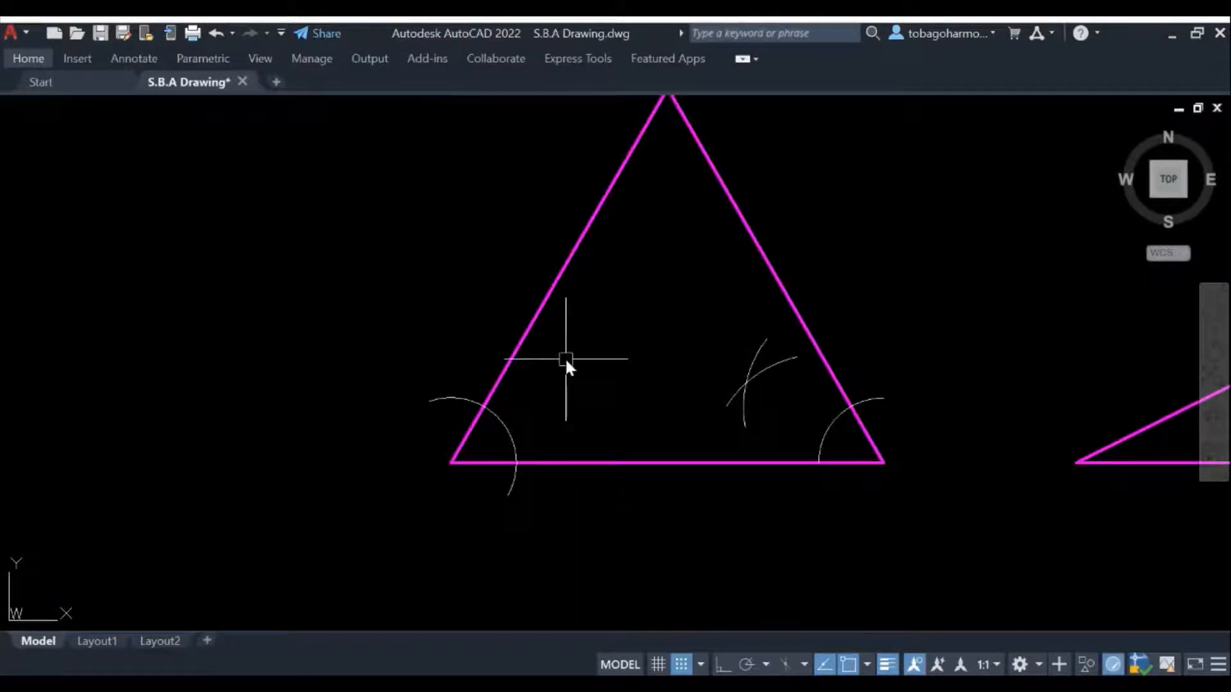
pyautogui.press('Return')
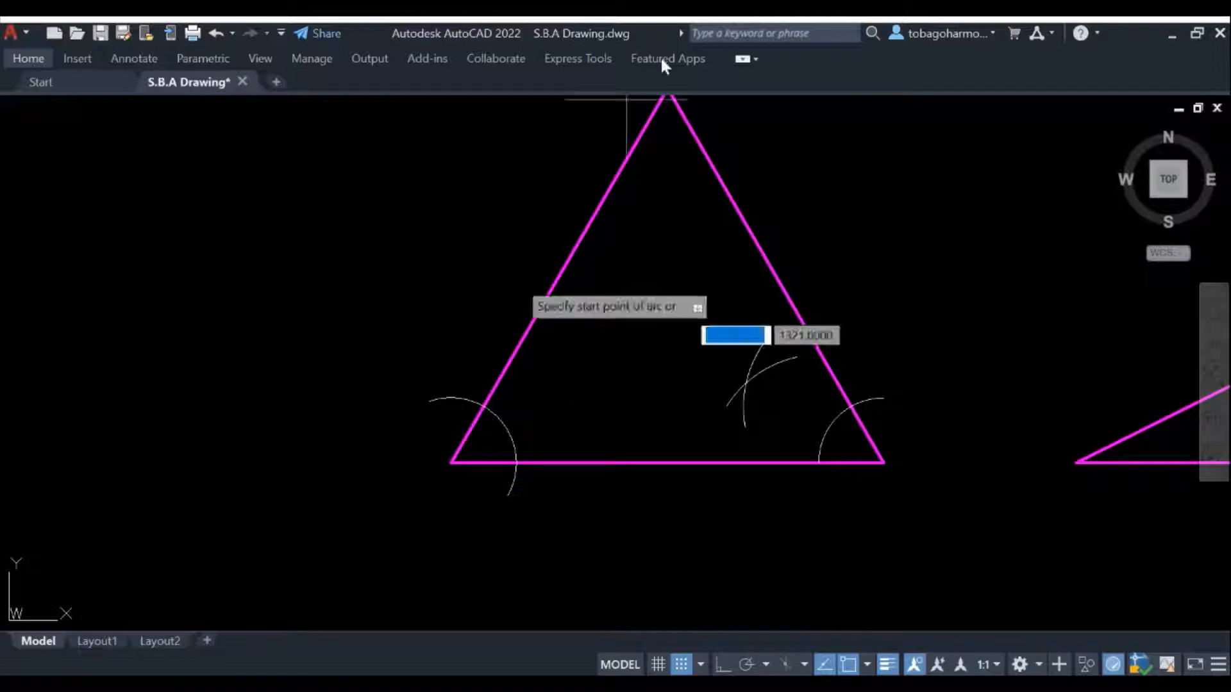
pyautogui.click(516, 461)
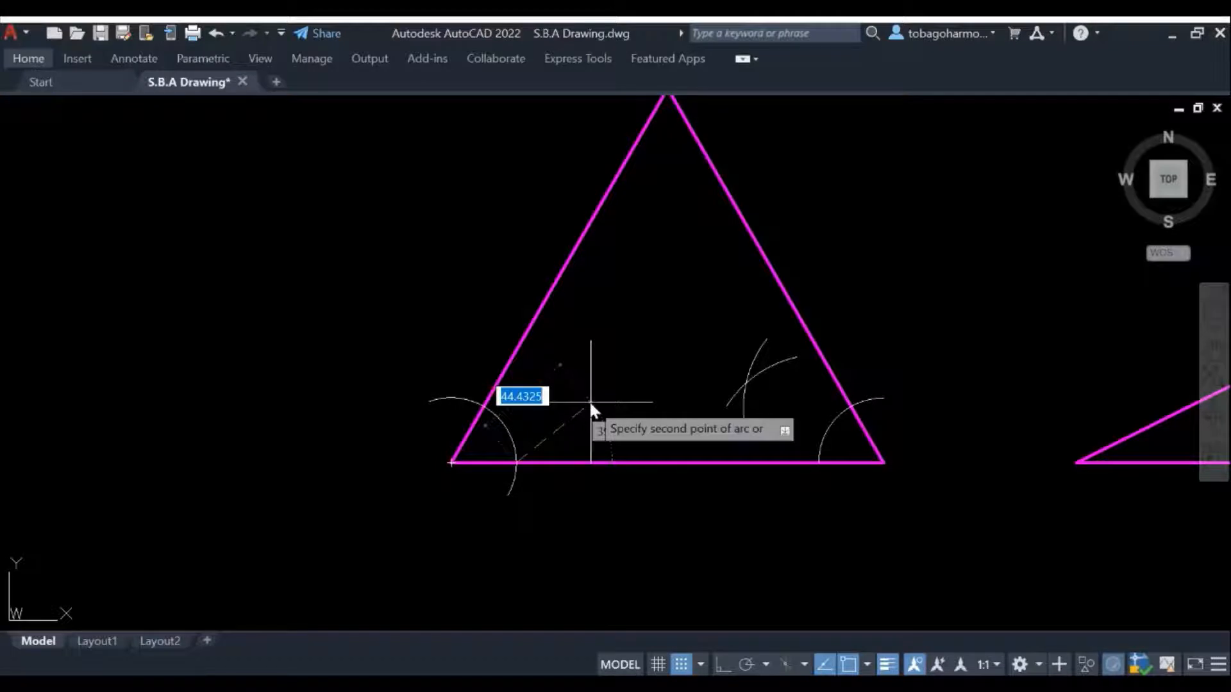
pyautogui.press('Escape')
# Draw a short radius 50 arc inside the triangle, centred where the lower-left corner arc meets the base
pyautogui.write('arc')
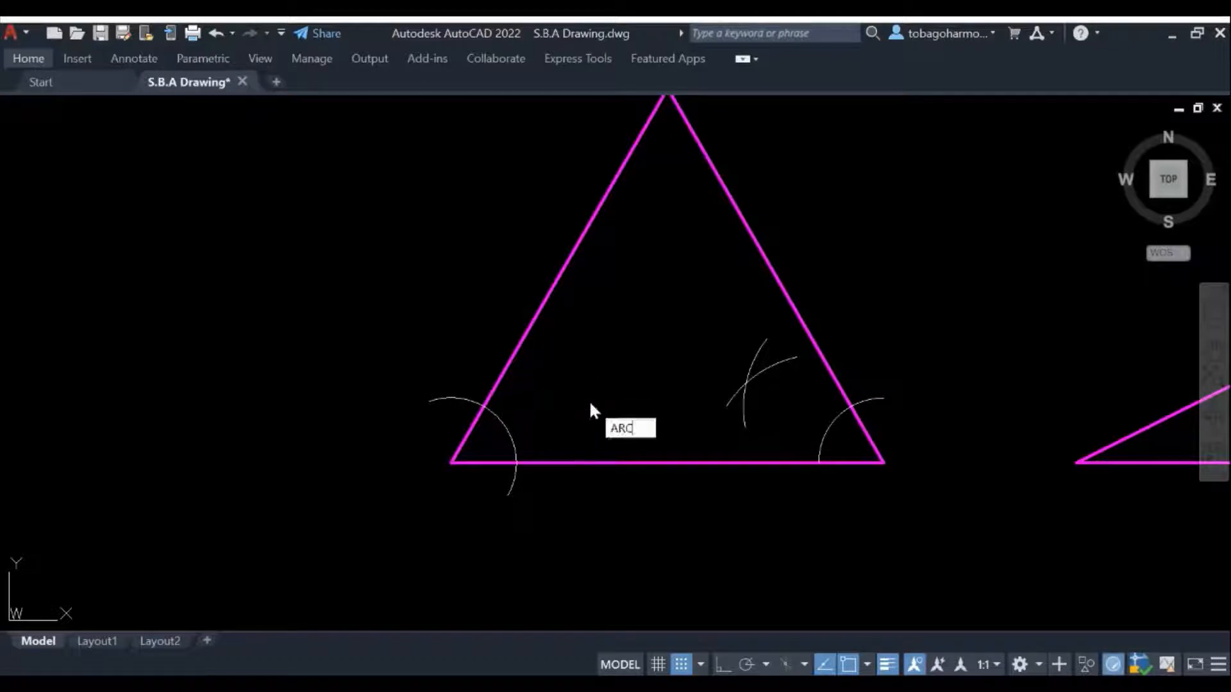
pyautogui.press('Return')
pyautogui.write('c')
pyautogui.press('Return')
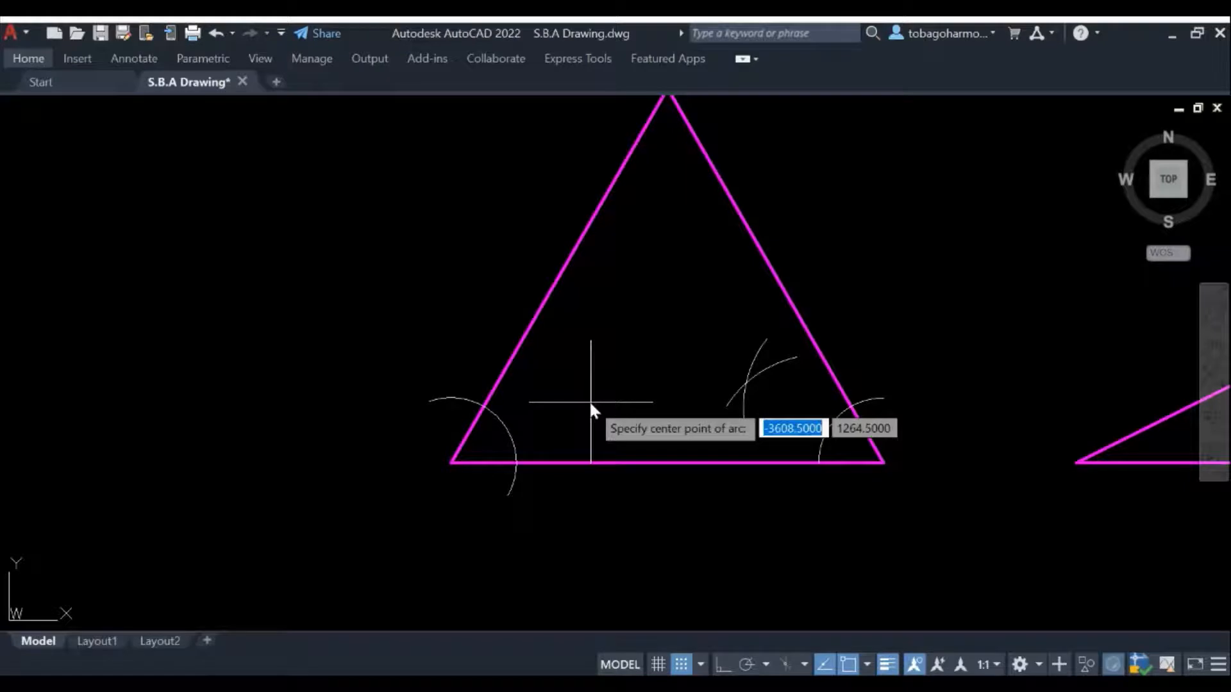
pyautogui.click(513, 463)
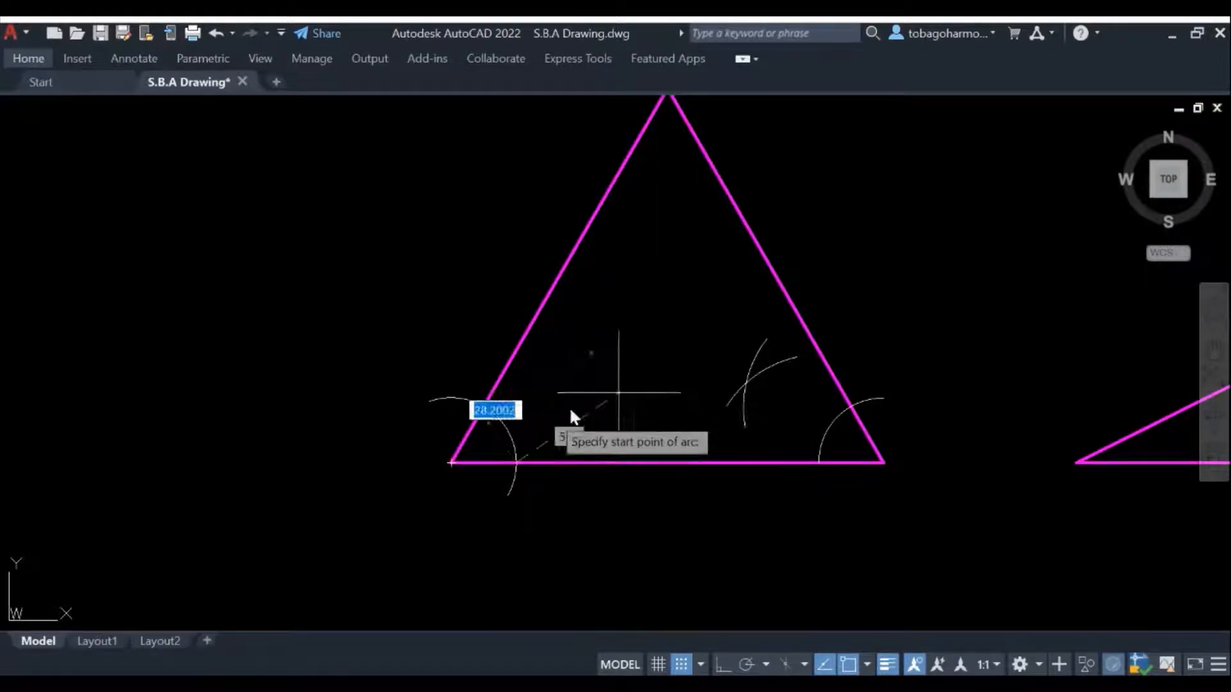
pyautogui.write('5')
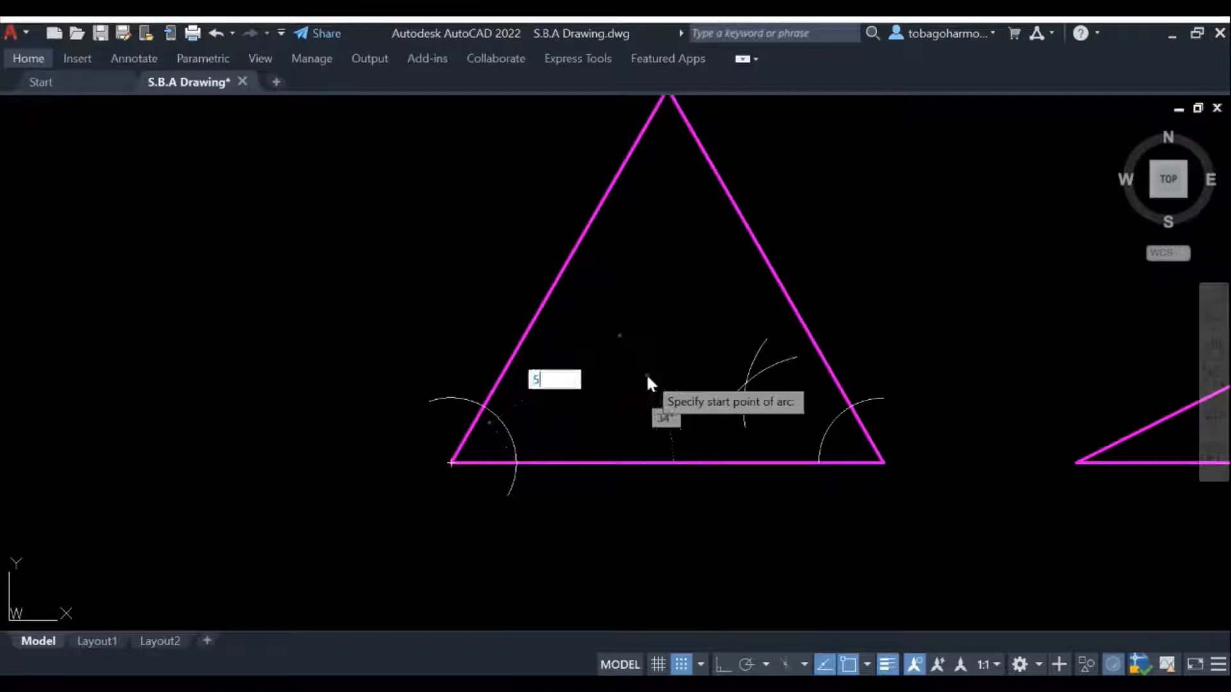
pyautogui.press('Return')
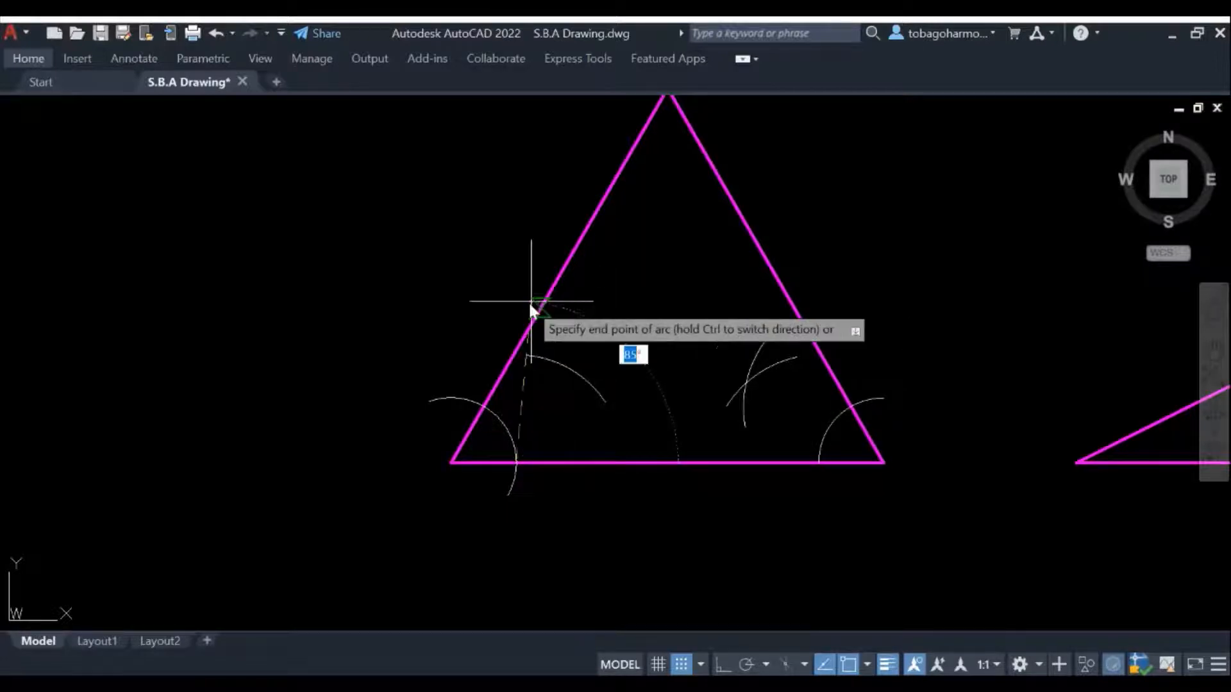
pyautogui.press('Escape')
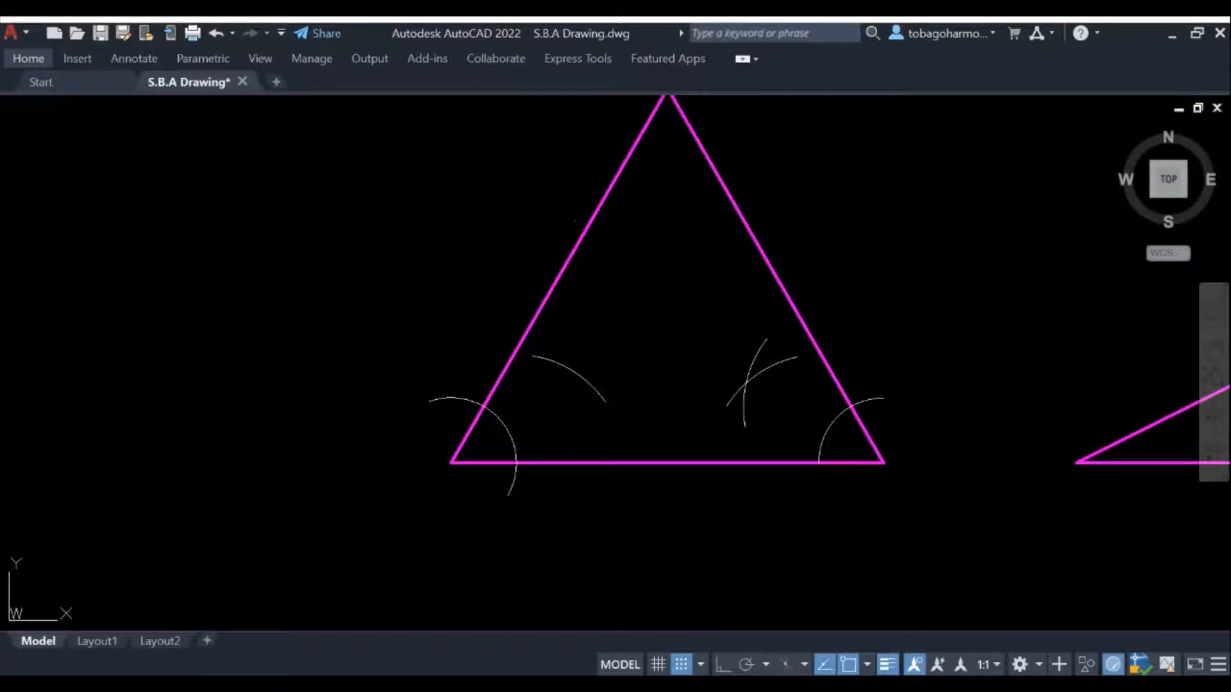
pyautogui.press('Return')
pyautogui.write('c')
pyautogui.press('Return')
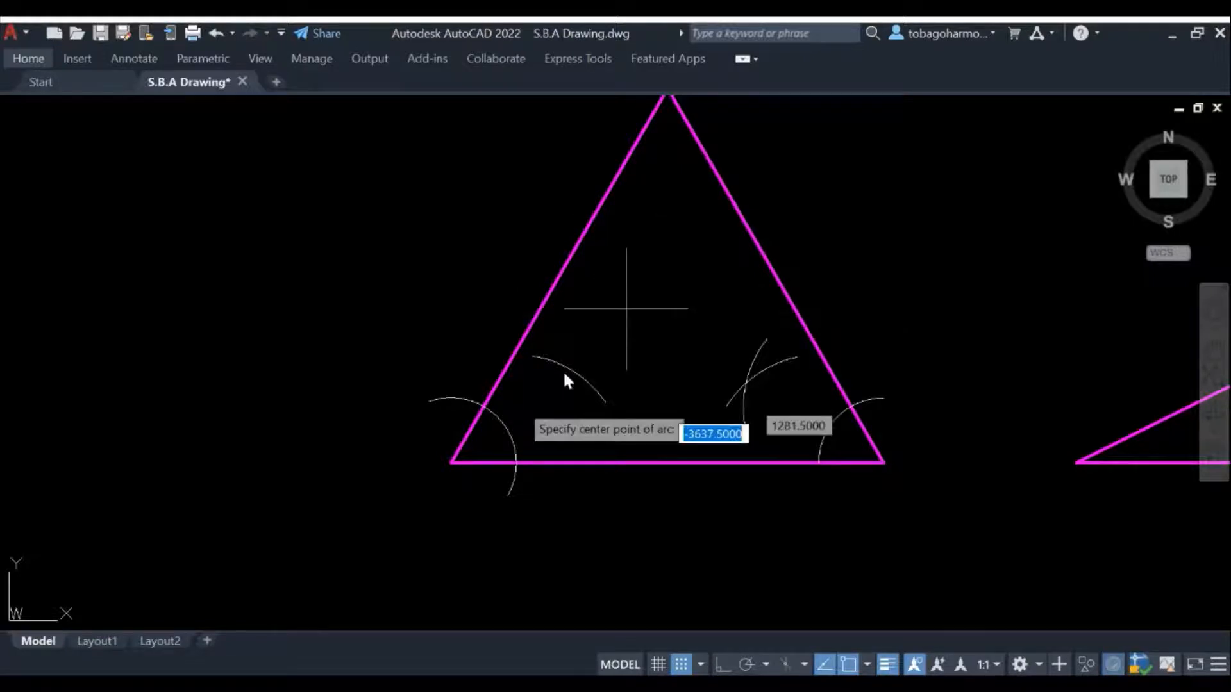
pyautogui.click(484, 407)
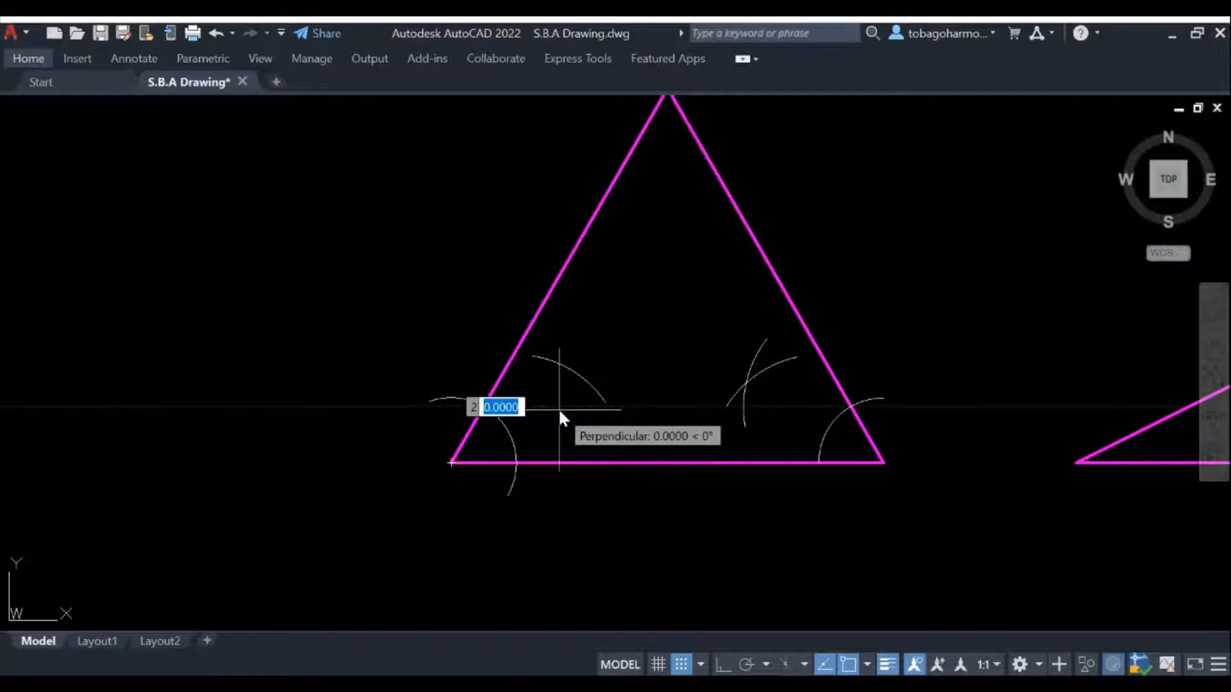
pyautogui.write('50')
pyautogui.press('Return')
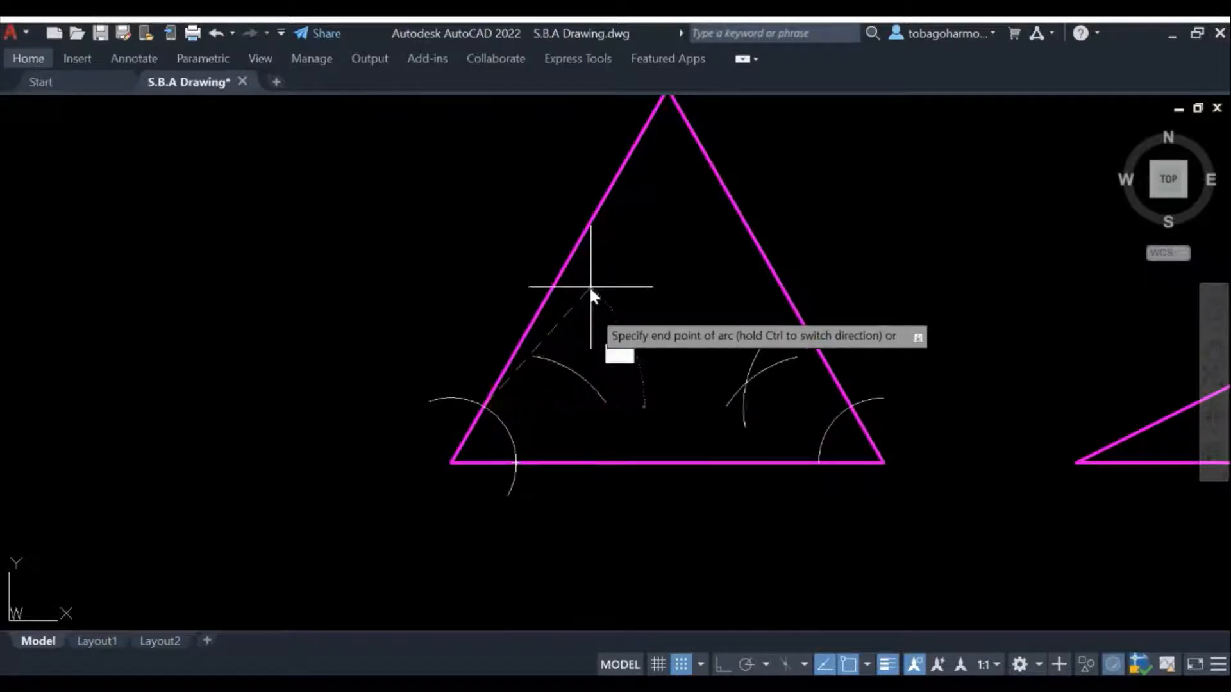
pyautogui.press('Escape')
# Draw a radius 50 arc centred where the lower-left corner arc crosses the sloping side, crossing the previous short arc inside the triangle
pyautogui.scroll(2, 504, 401)
pyautogui.scroll(-2, 550, 382)
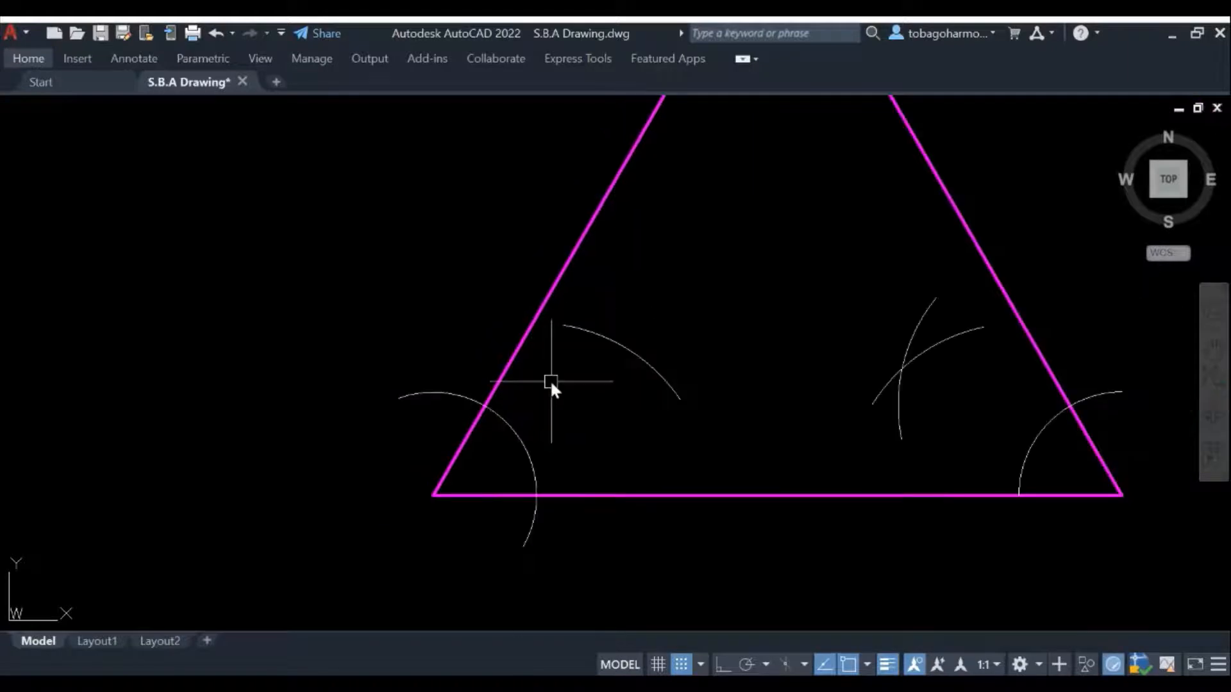
pyautogui.write('arc')
pyautogui.press('Return')
pyautogui.write('c')
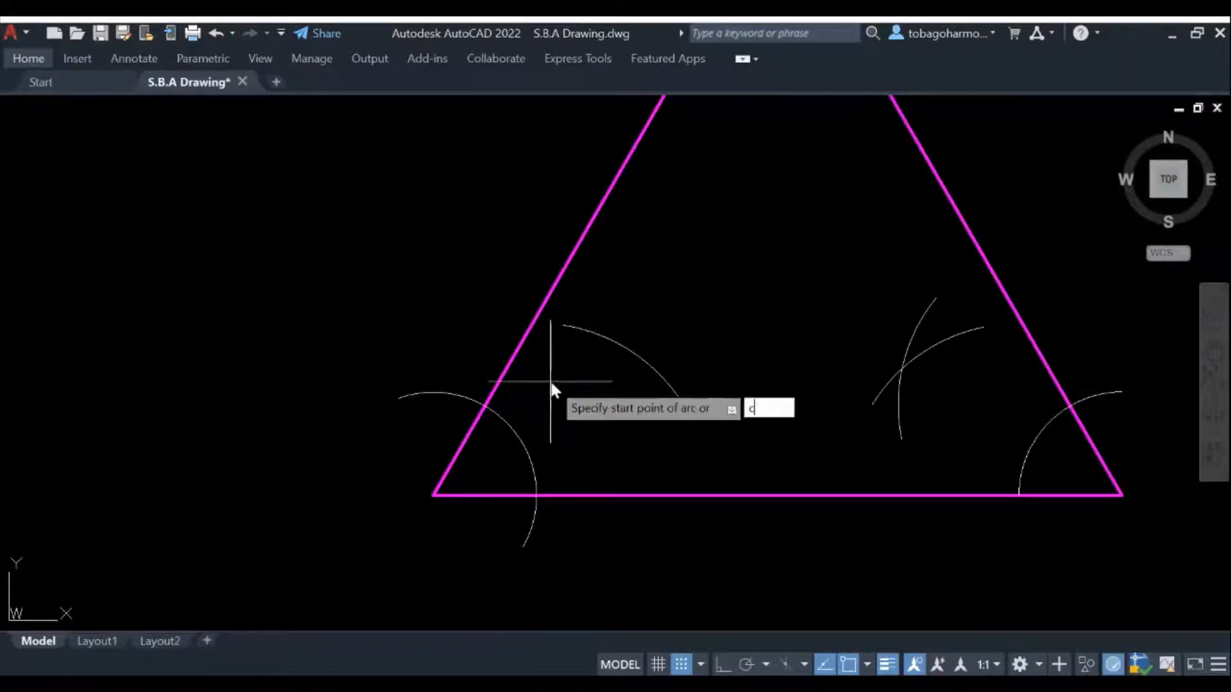
pyautogui.press('Return')
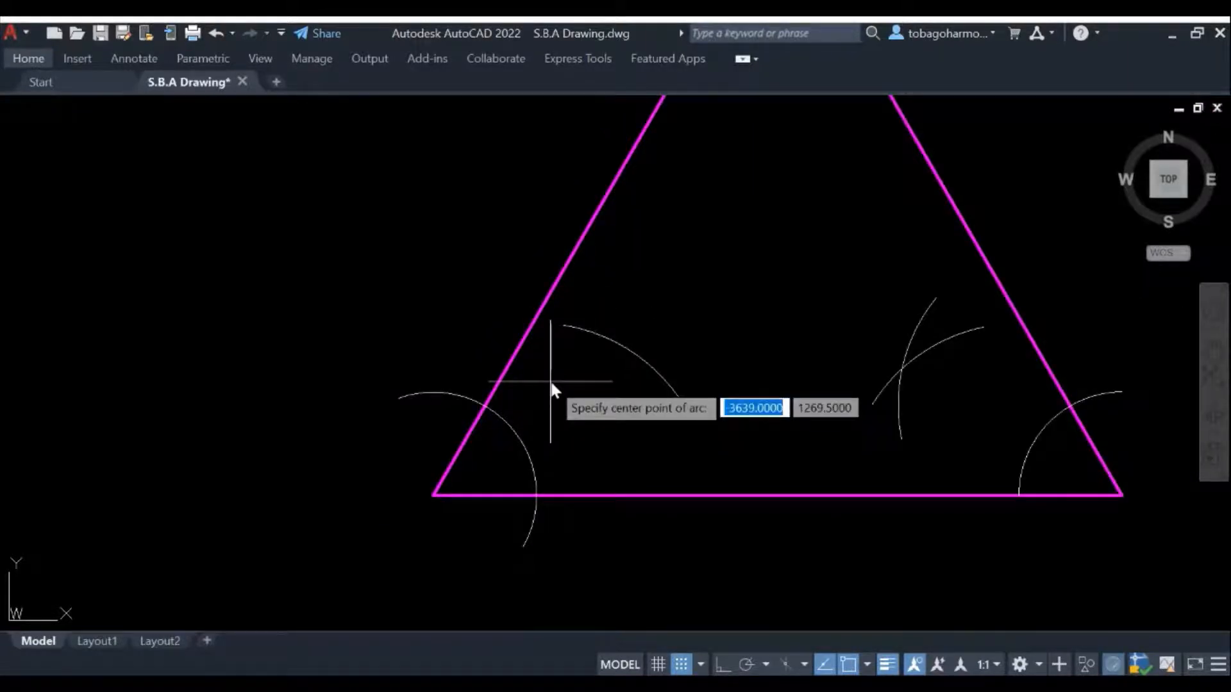
pyautogui.click(482, 394)
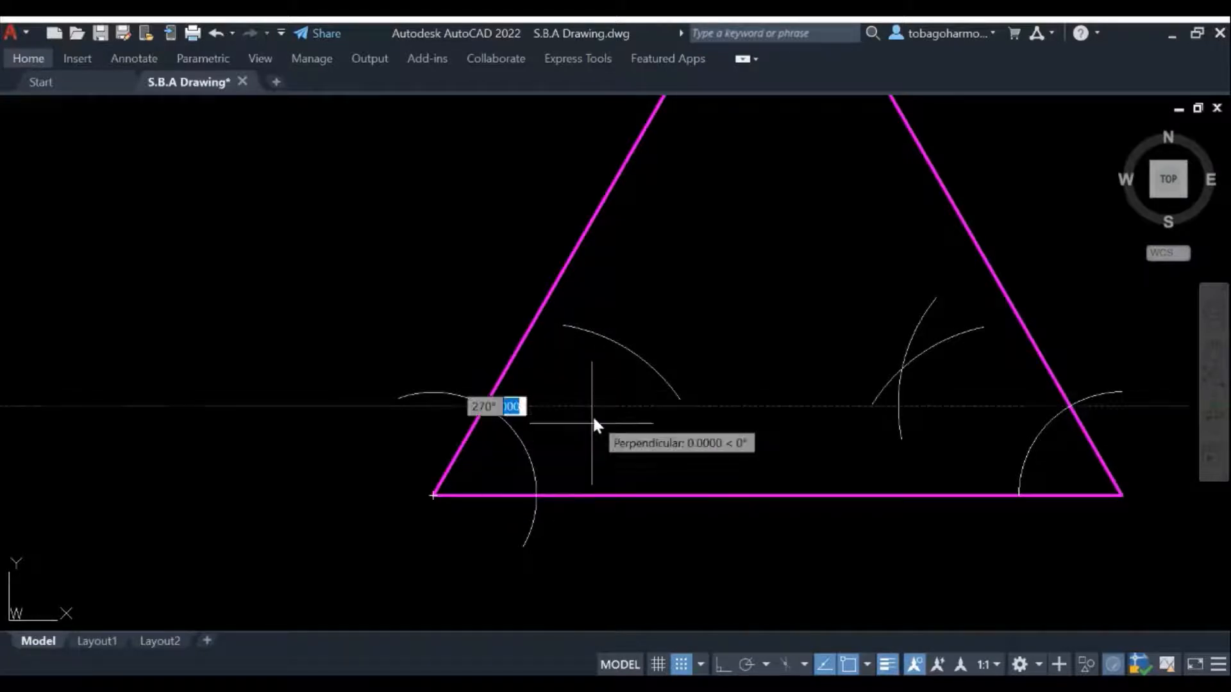
pyautogui.scroll(1, 599, 404)
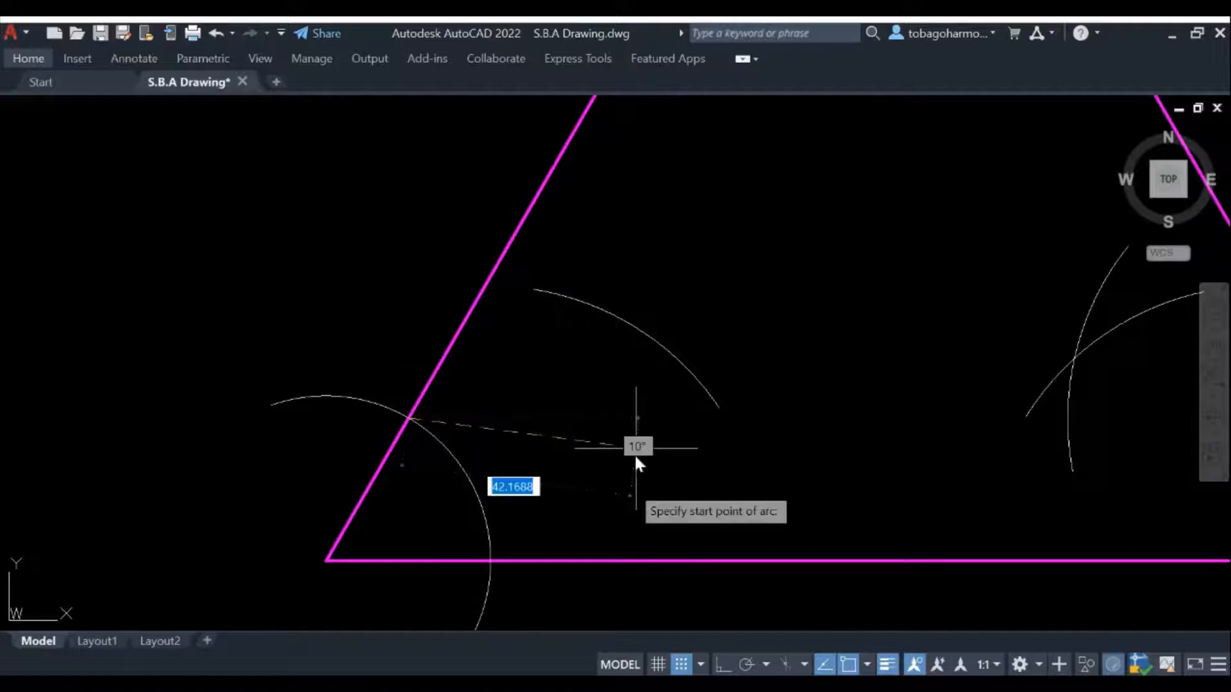
pyautogui.write('10')
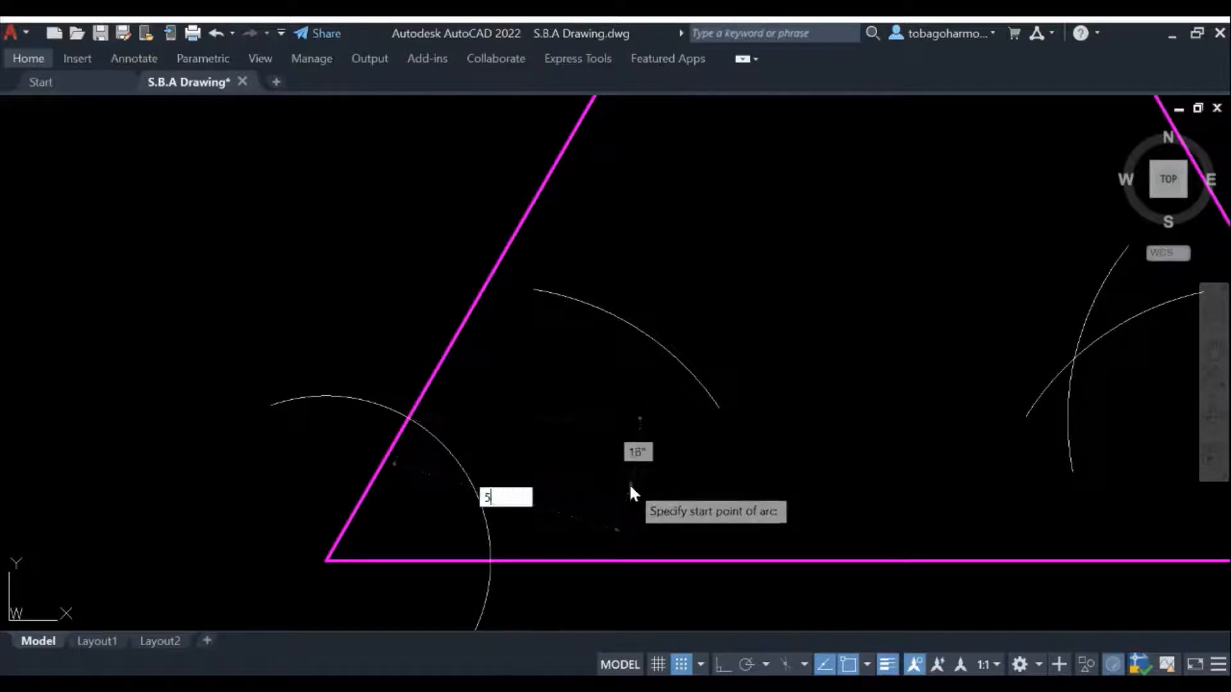
pyautogui.press('Return')
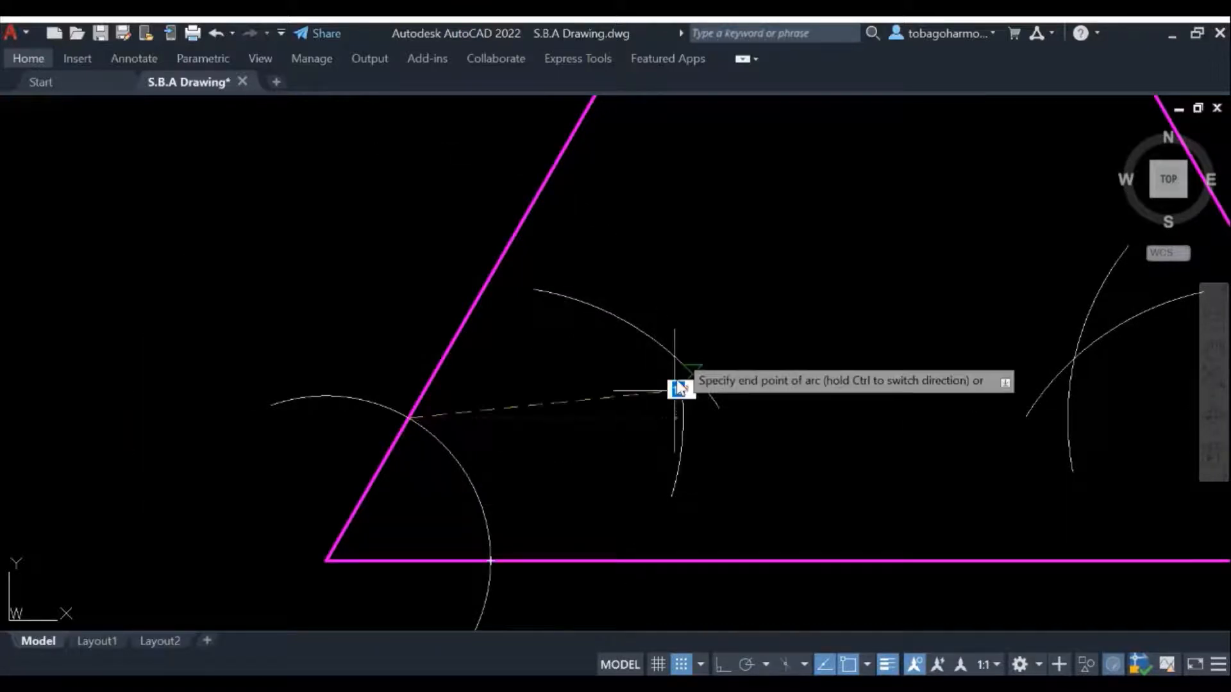
pyautogui.click(681, 303)
pyautogui.scroll(-1, 742, 253)
pyautogui.scroll(-1, 811, 251)
pyautogui.moveTo(811, 251); pyautogui.dragTo(468, 263, button='middle')
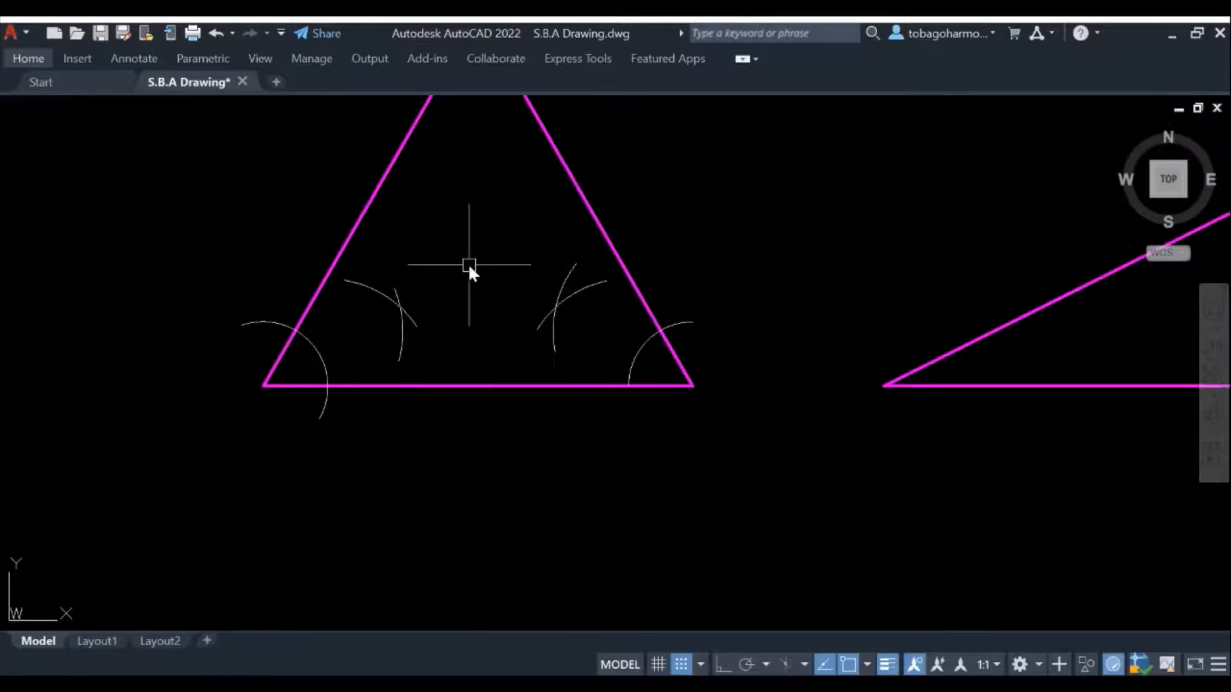
# Draw a bisector line from the equilateral triangle's lower-left corner to the intersection of the two nearby short arcs
pyautogui.scroll(1, 450, 244)
pyautogui.scroll(1, 450, 244)
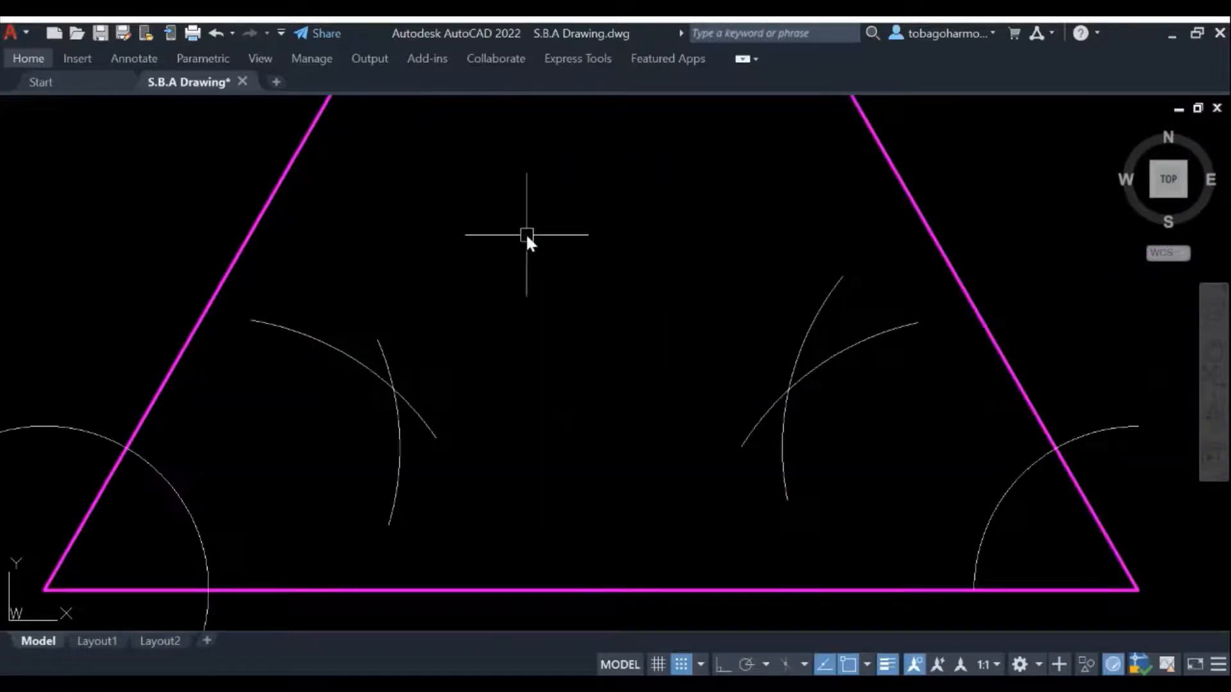
pyautogui.write('l')
pyautogui.press('Return')
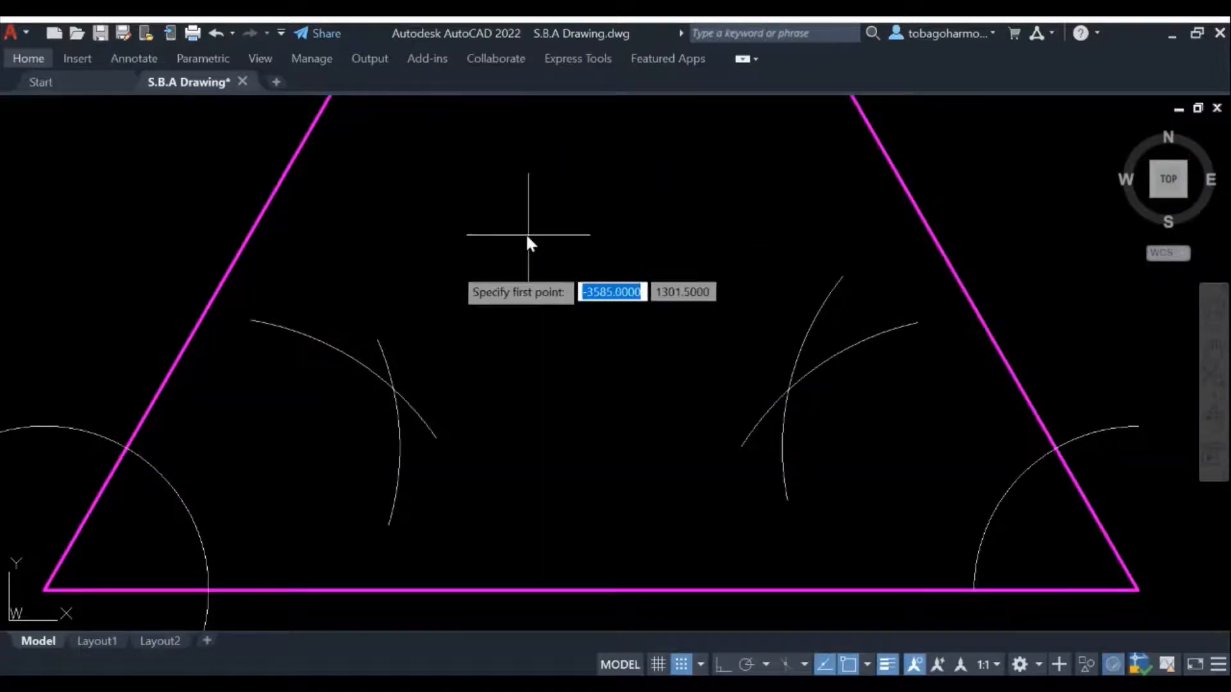
pyautogui.click(42, 590)
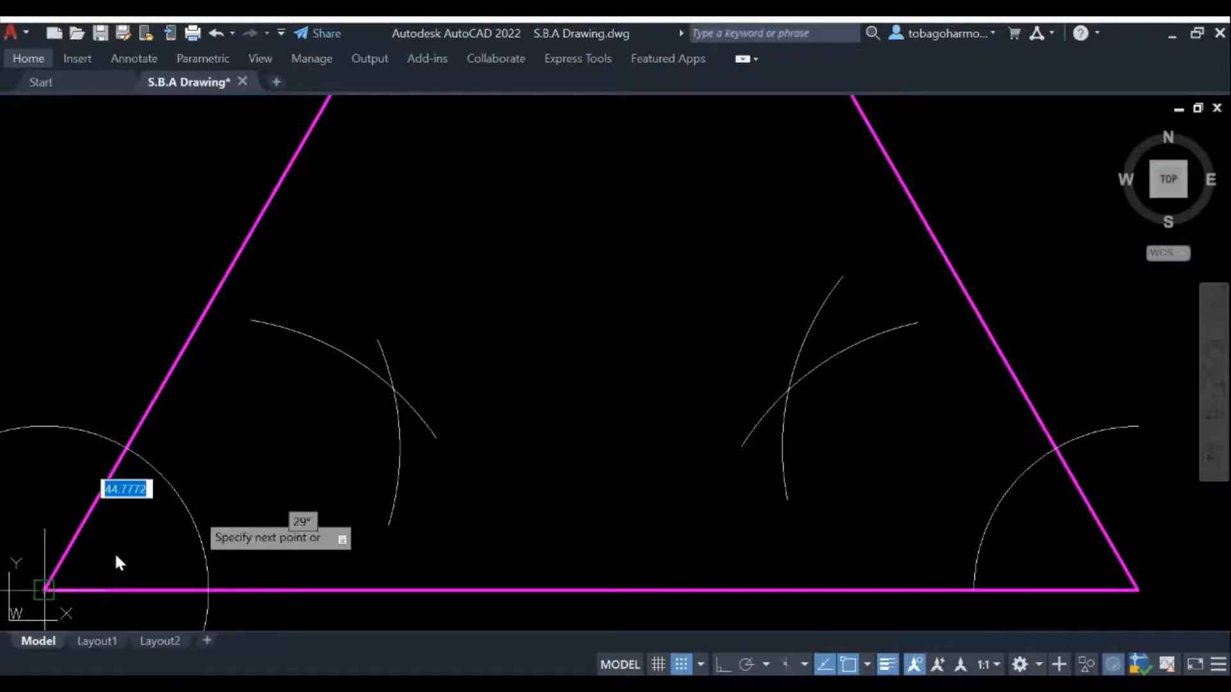
pyautogui.click(392, 389)
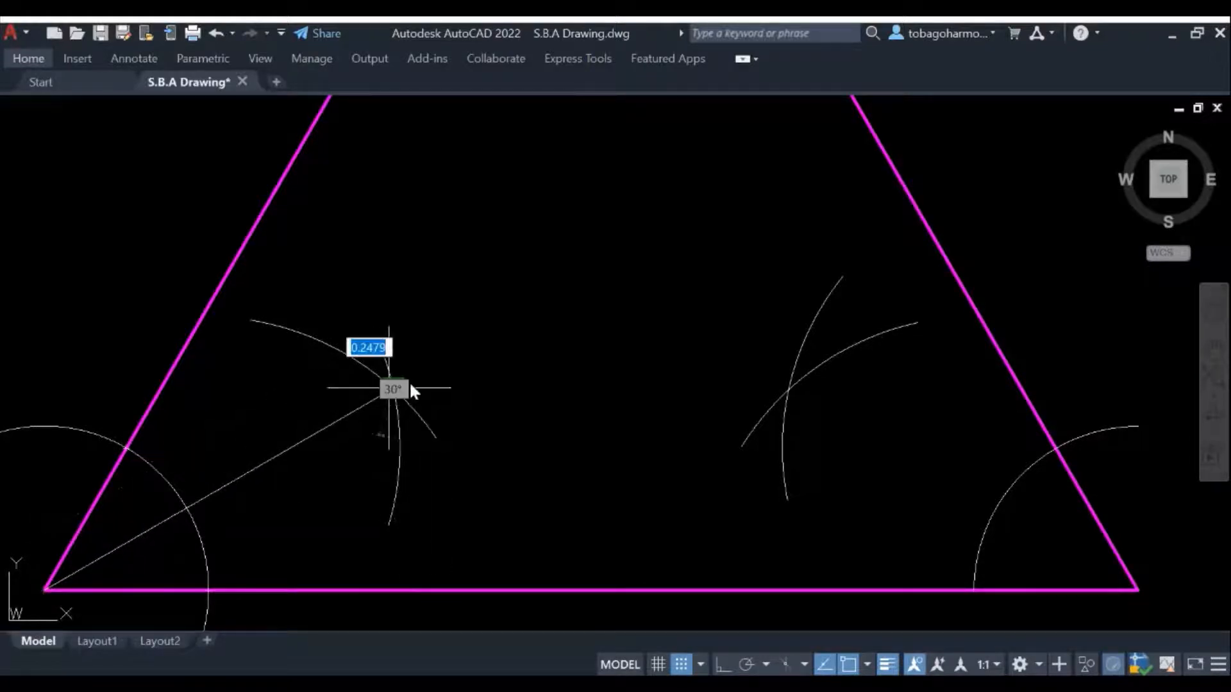
pyautogui.press('Return')
# Draw a bisector line from the equilateral triangle's lower-right corner to the intersection of the two nearby short arcs
pyautogui.press('Return')
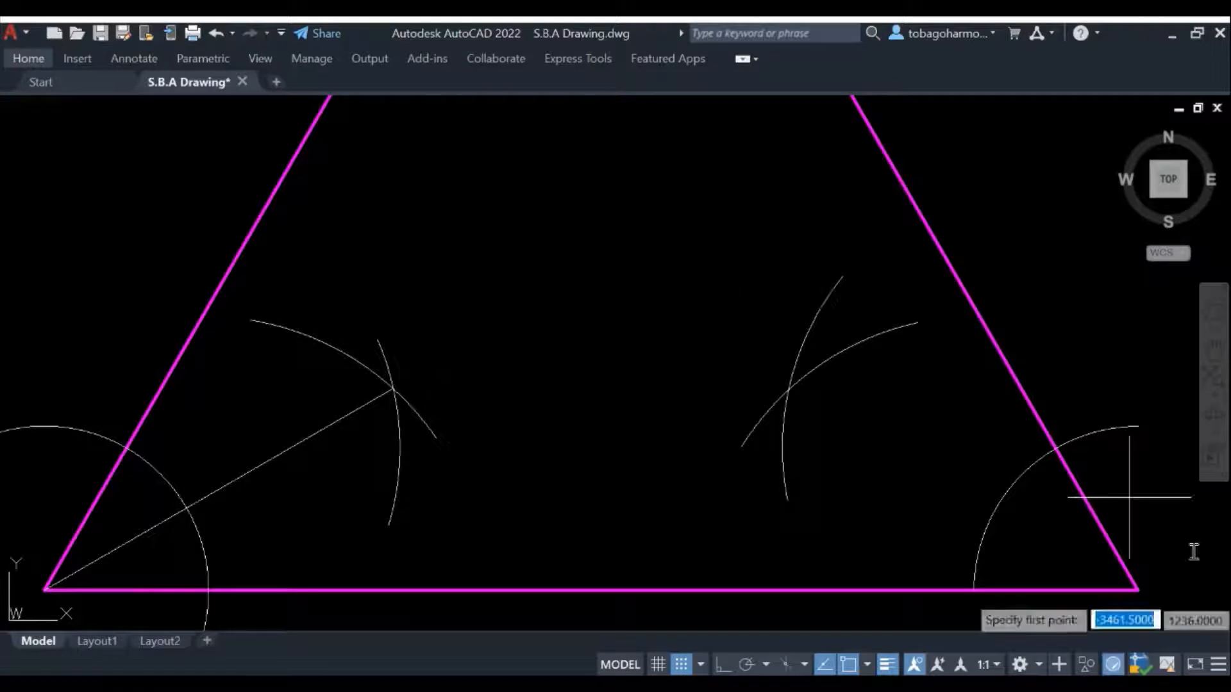
pyautogui.click(1139, 588)
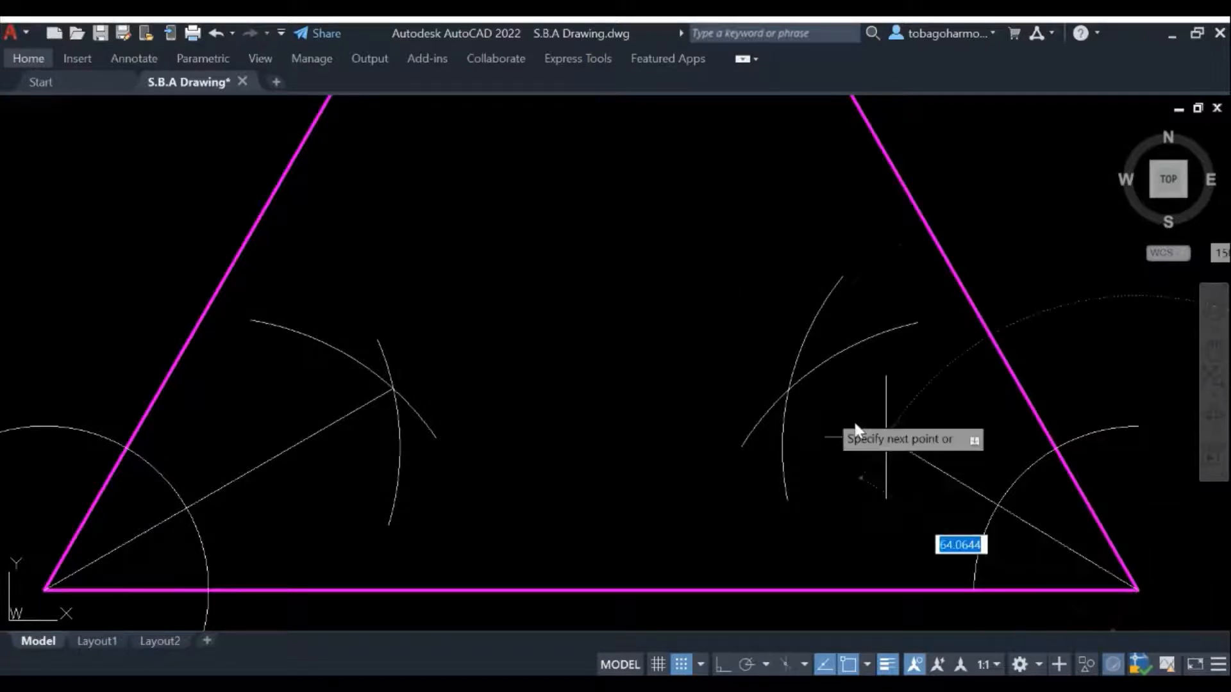
pyautogui.click(788, 389)
pyautogui.press('Return')
# Lengthen the lower-left corner's bisector at its inner end, along its own direction, past the triangle's centre
pyautogui.scroll(-4, 691, 267)
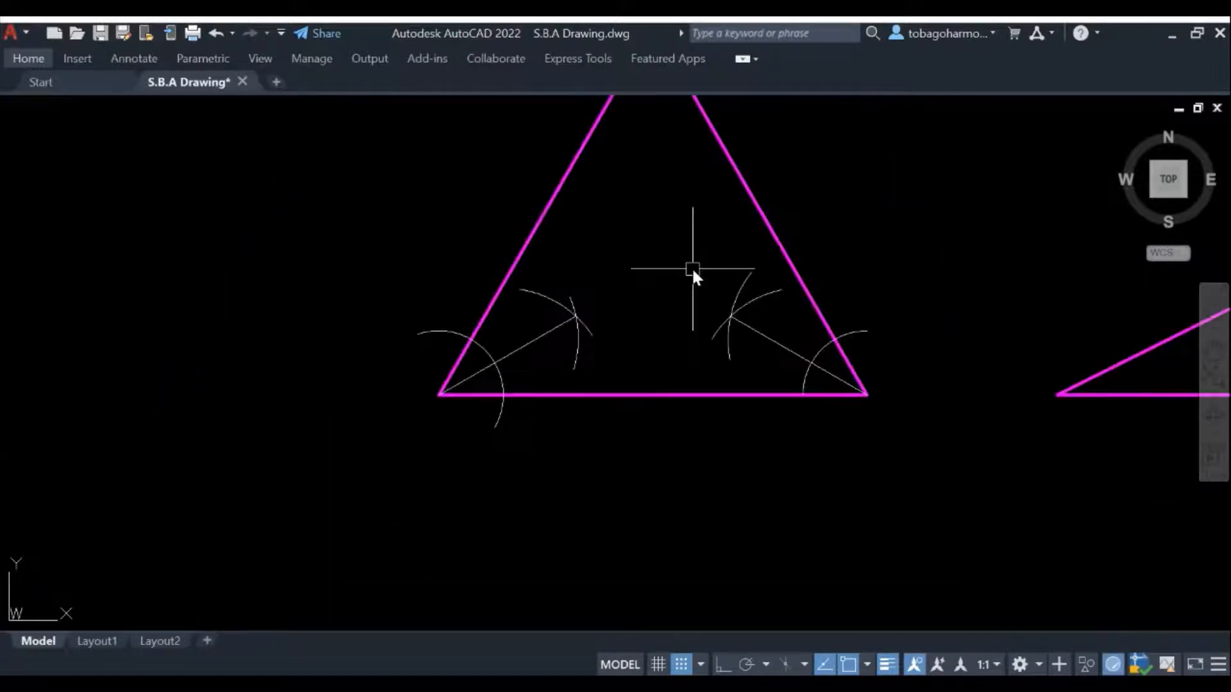
pyautogui.scroll(-2, 670, 232)
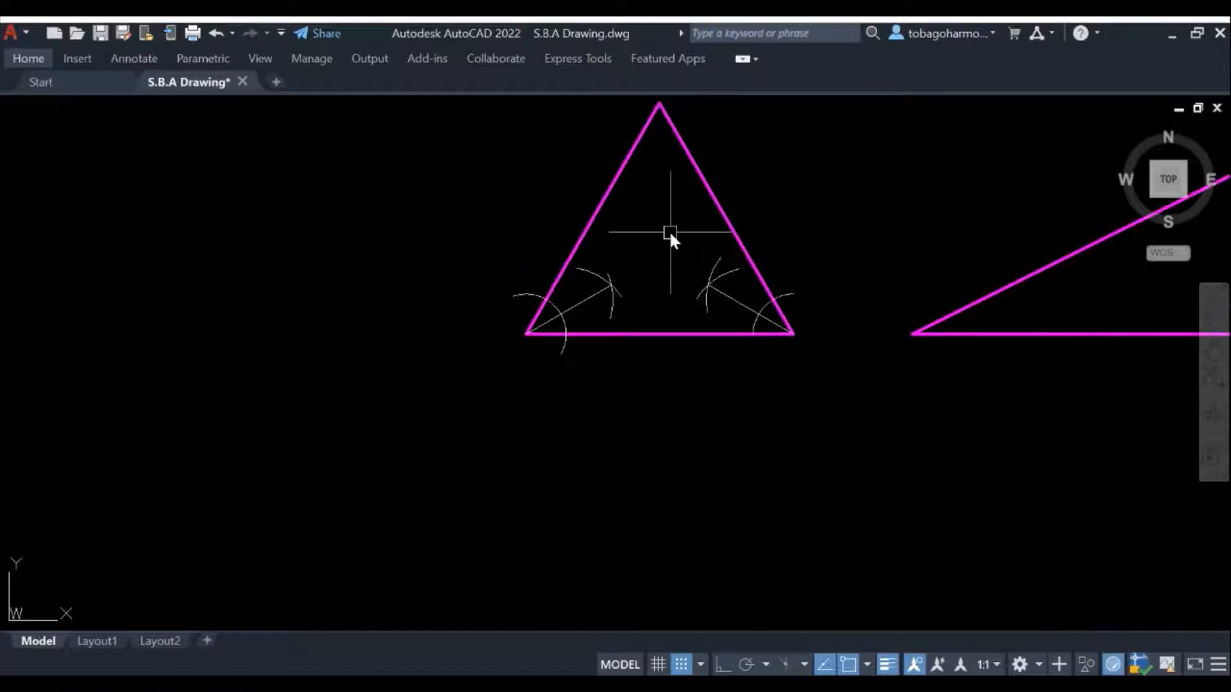
pyautogui.moveTo(670, 232)
pyautogui.mouseDown(button='middle')
pyautogui.moveTo(649, 316)
pyautogui.moveTo(606, 385)
pyautogui.mouseUp(button='middle')
pyautogui.scroll(2, 606, 385)
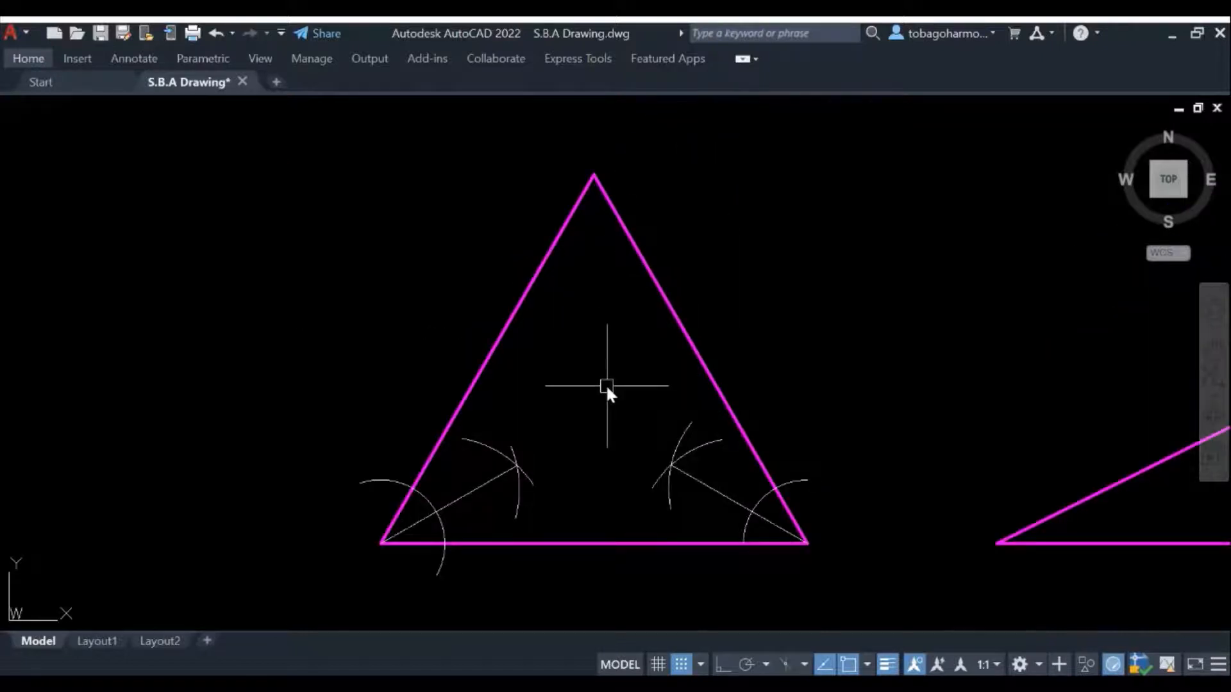
pyautogui.click(466, 495)
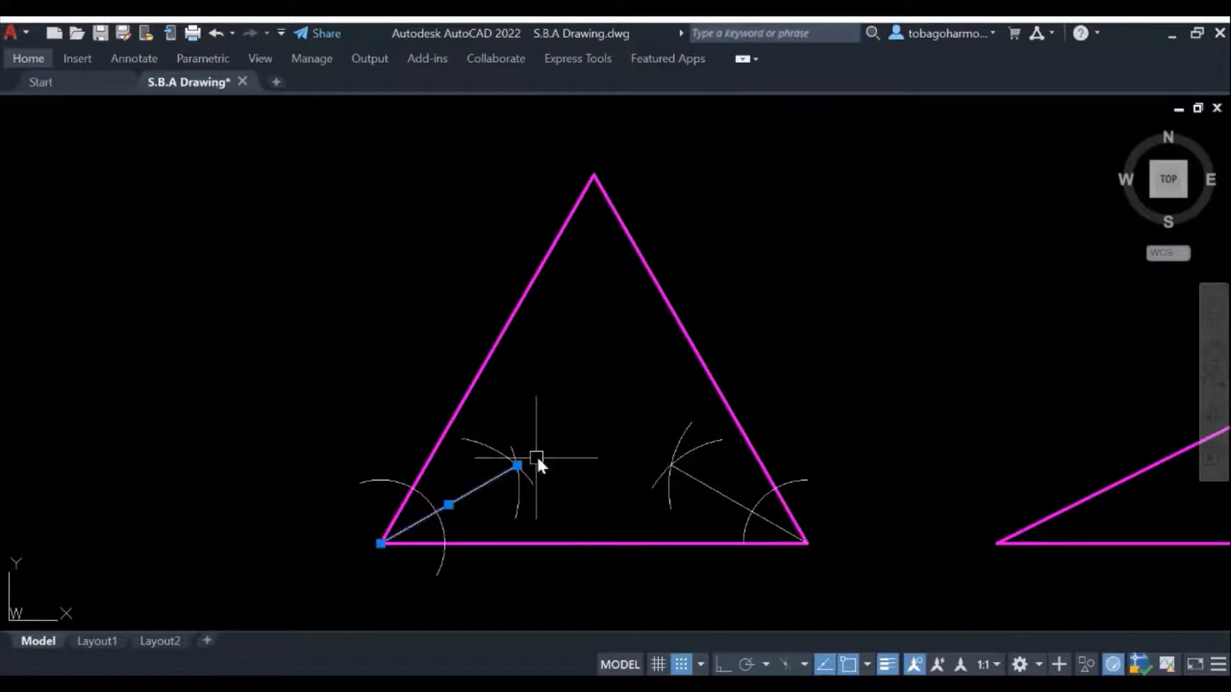
pyautogui.click(518, 465)
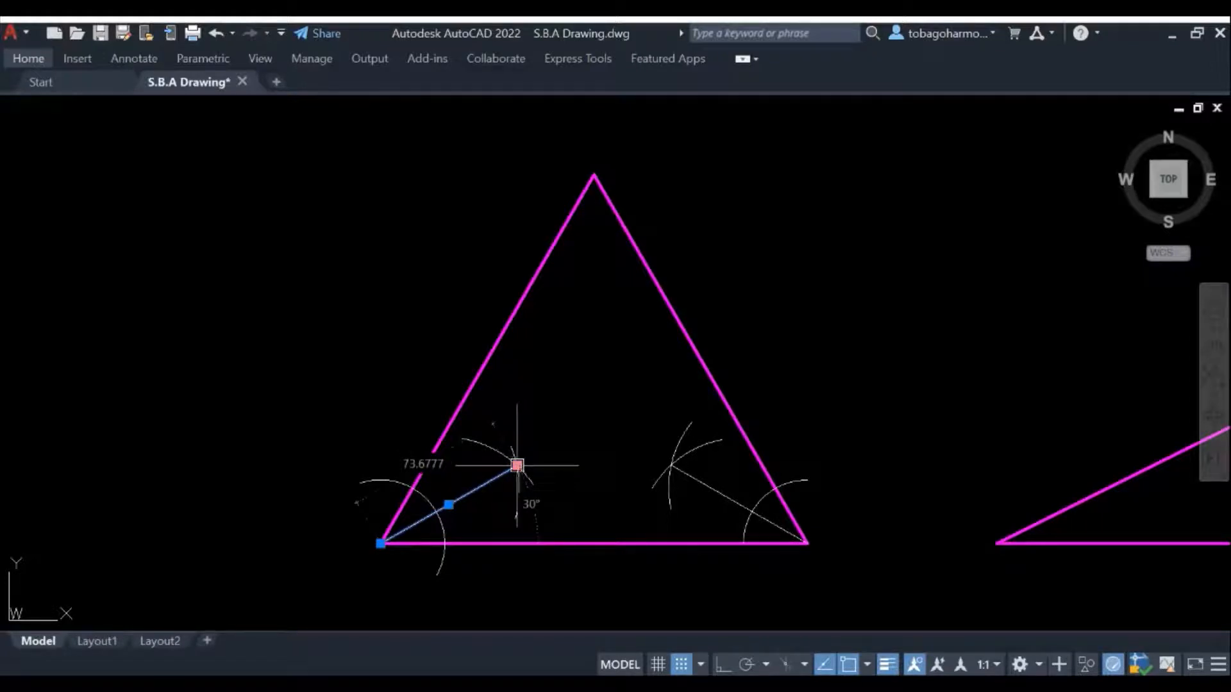
pyautogui.click(662, 366)
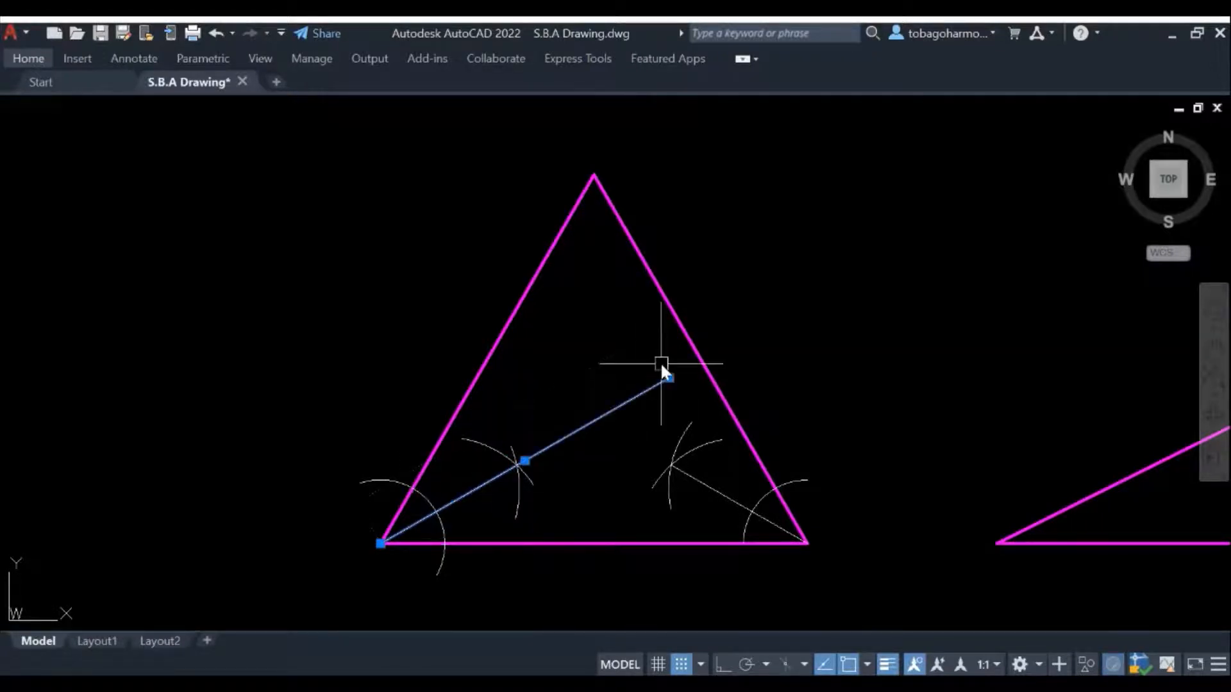
# Lengthen the lower-right corner's bisector at its inner end so that it crosses the other bisector
pyautogui.click(705, 486)
pyautogui.click(672, 465)
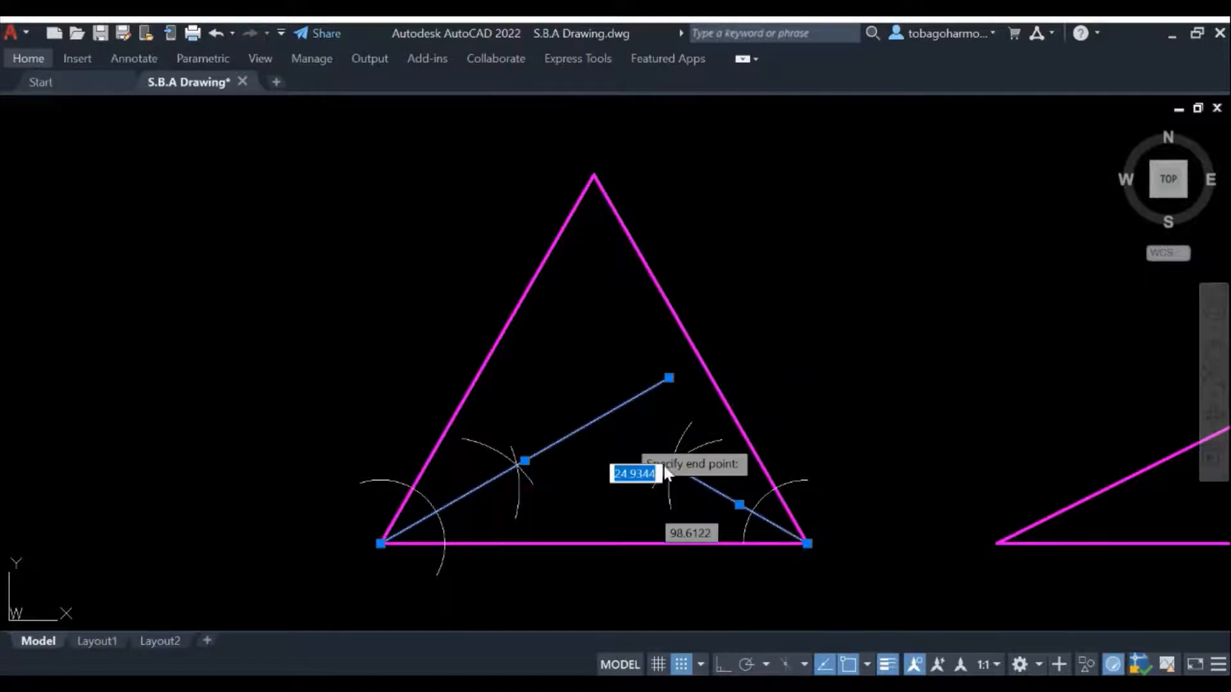
pyautogui.click(549, 396)
pyautogui.press('Escape')
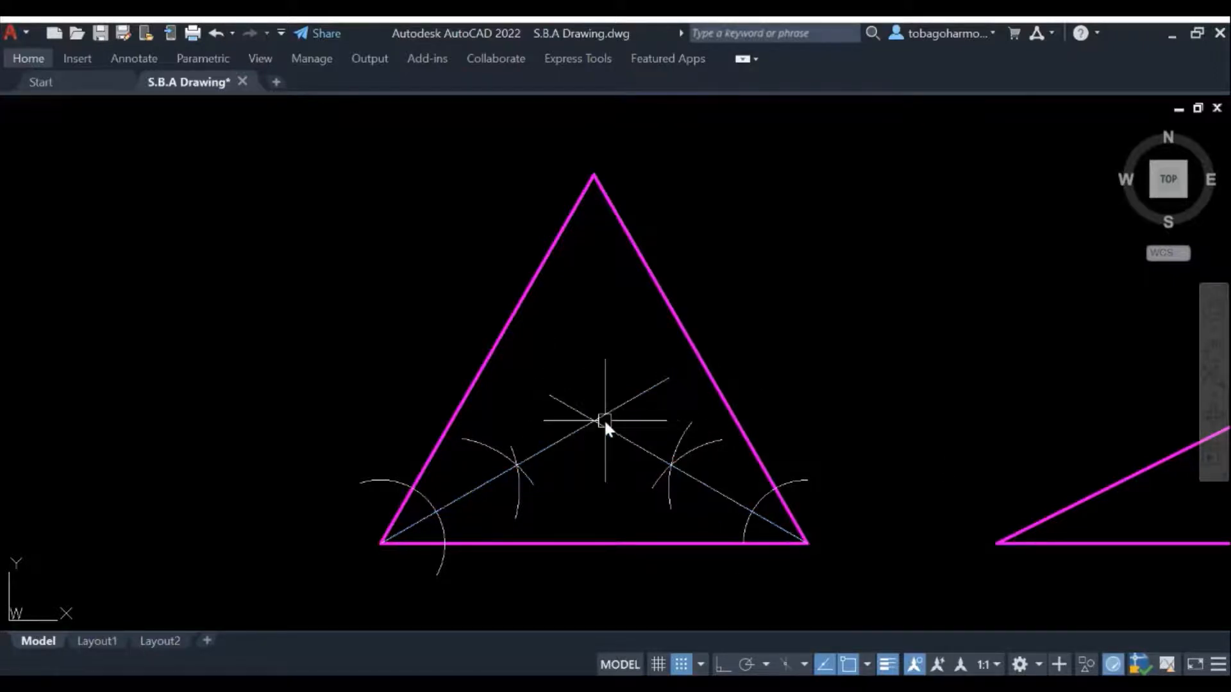
# Draw a circle centred on the intersection of the two bisectors, with its radius reaching the triangle's base
pyautogui.scroll(2, 587, 426)
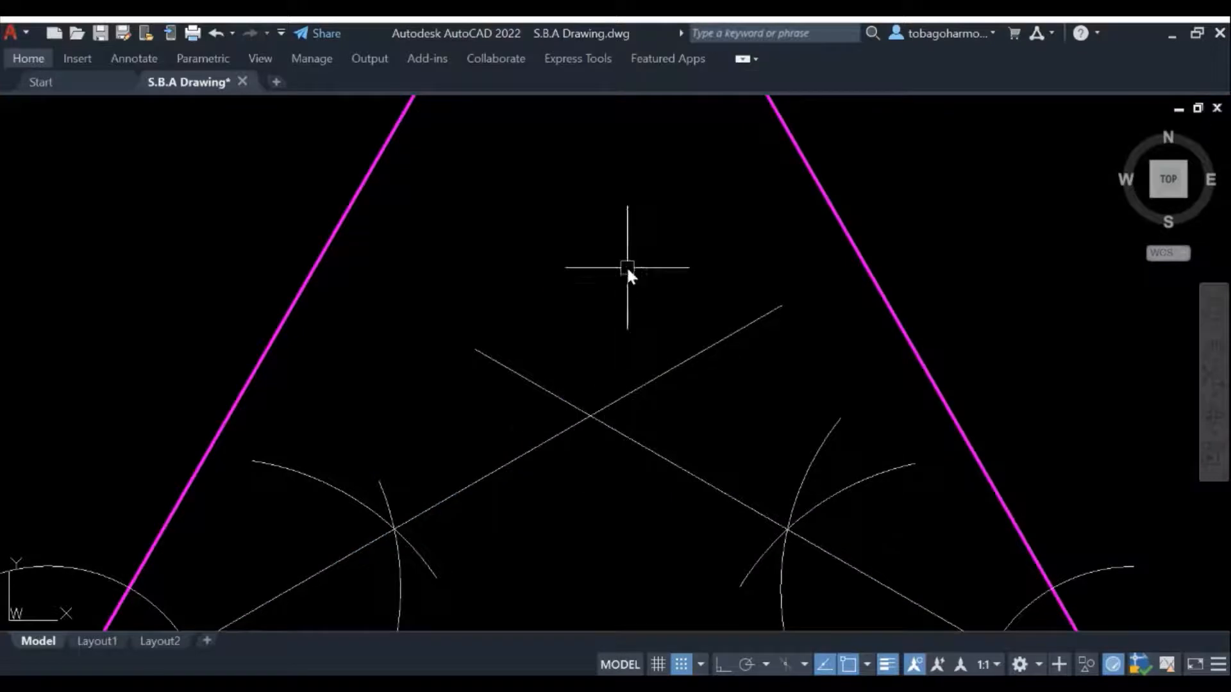
pyautogui.write('cir')
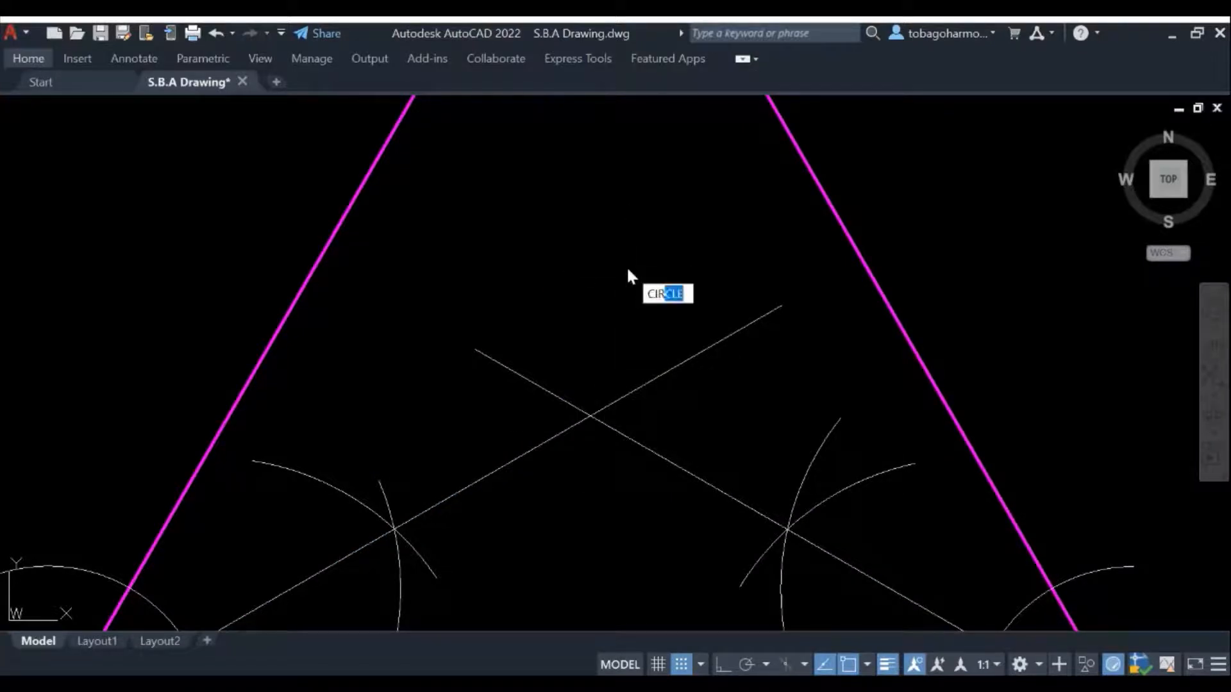
pyautogui.press('Return')
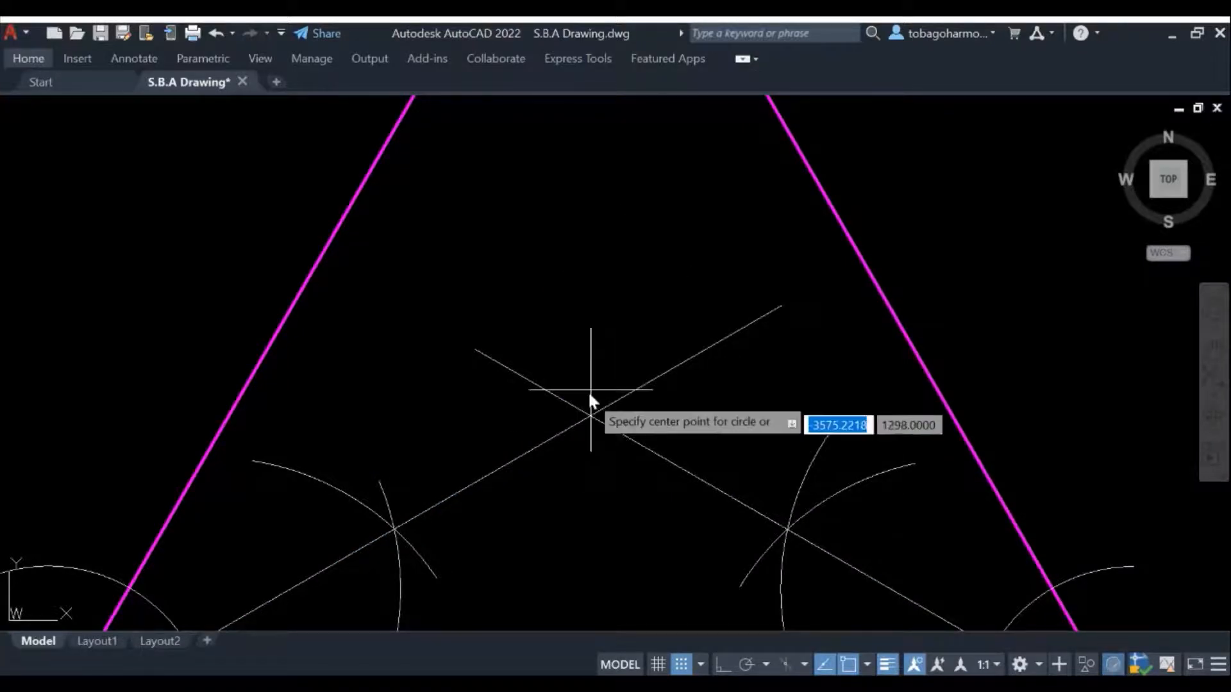
pyautogui.click(588, 414)
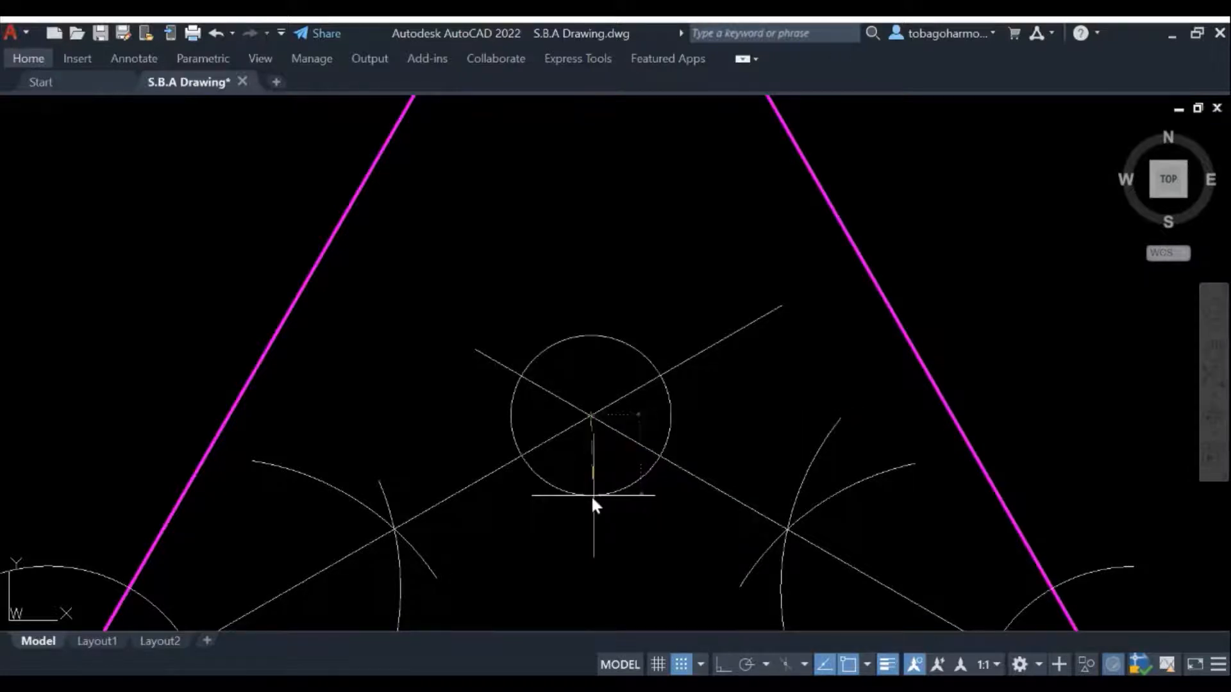
pyautogui.moveTo(592, 497); pyautogui.dragTo(566, 279, button='middle')
pyautogui.scroll(-1, 567, 278)
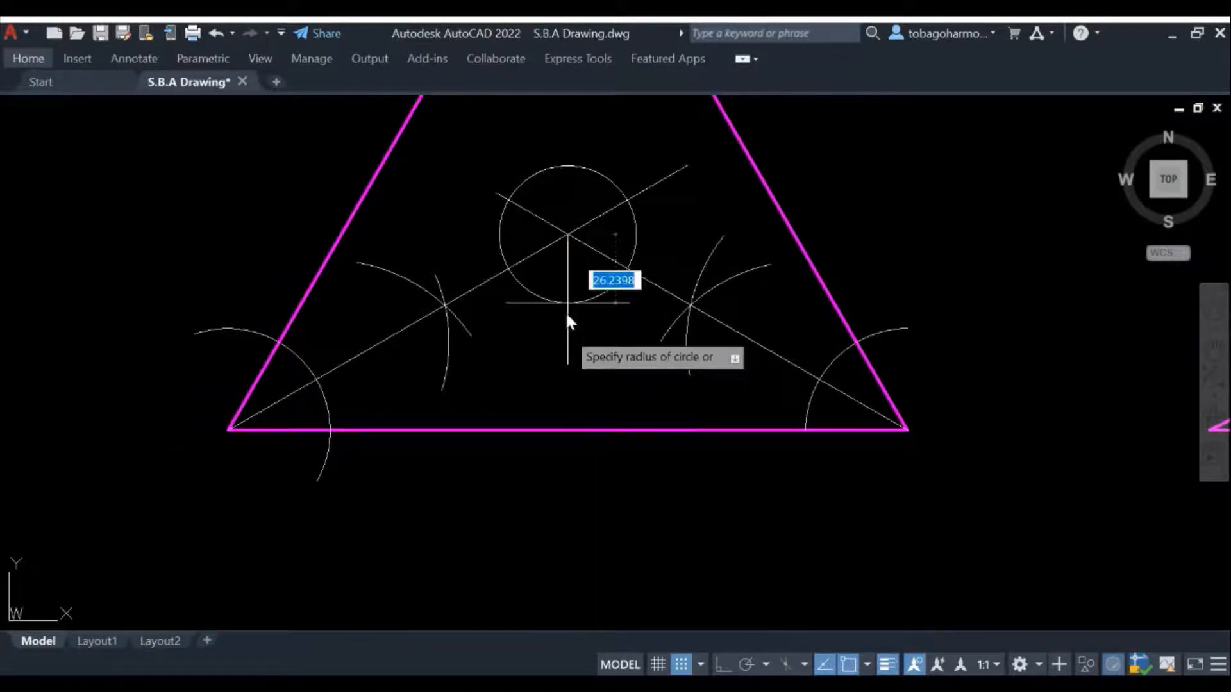
pyautogui.click(572, 427)
pyautogui.scroll(-2, 766, 328)
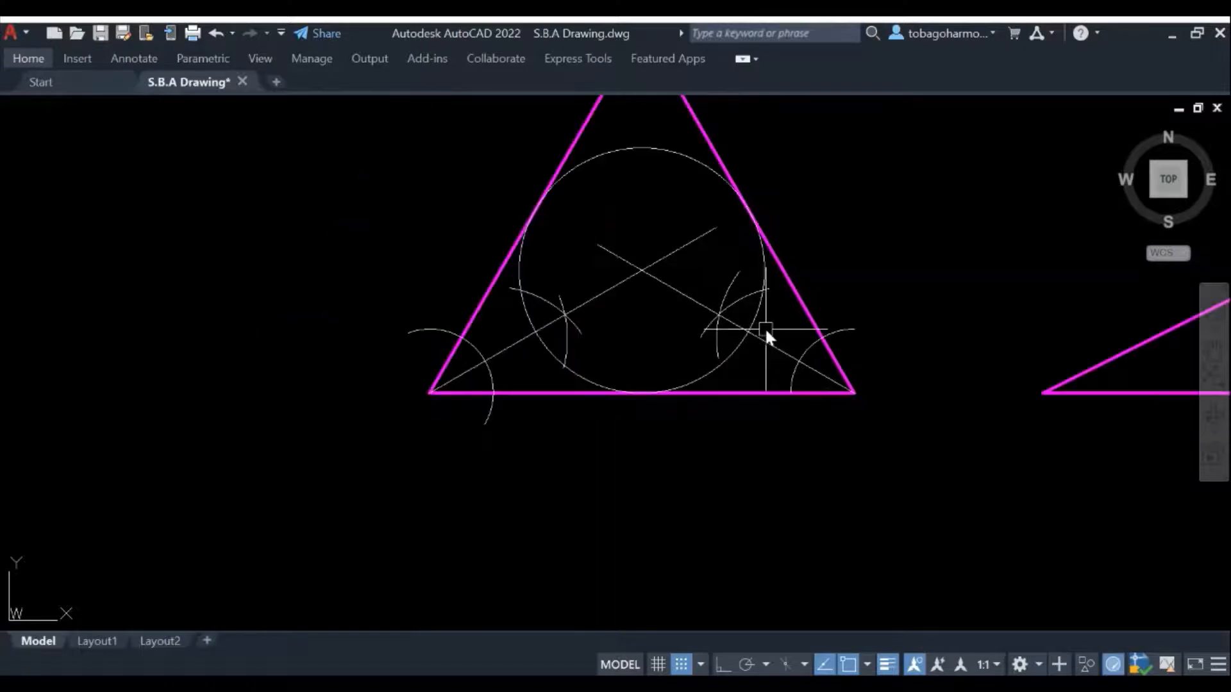
# Assign the inscribed circle to the magenta layer listed between Layer5 and light gray
pyautogui.moveTo(883, 204)
pyautogui.mouseDown(button='middle')
pyautogui.moveTo(912, 214)
pyautogui.moveTo(816, 308)
pyautogui.mouseUp(button='middle')
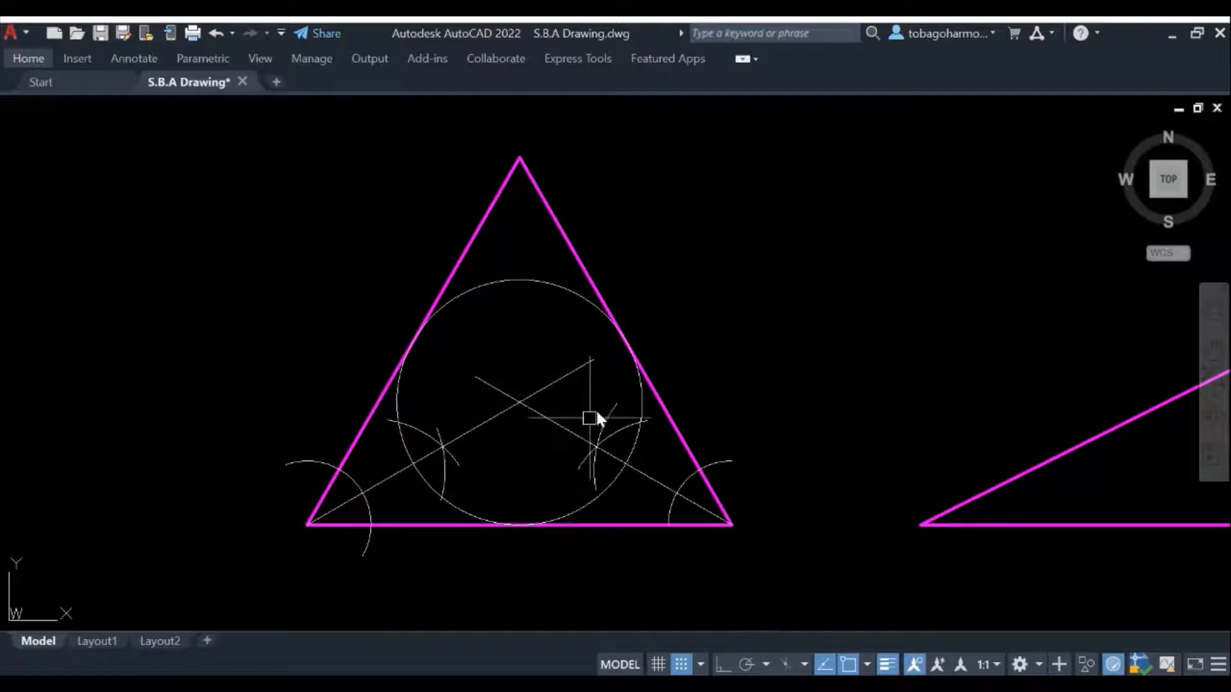
pyautogui.click(549, 287)
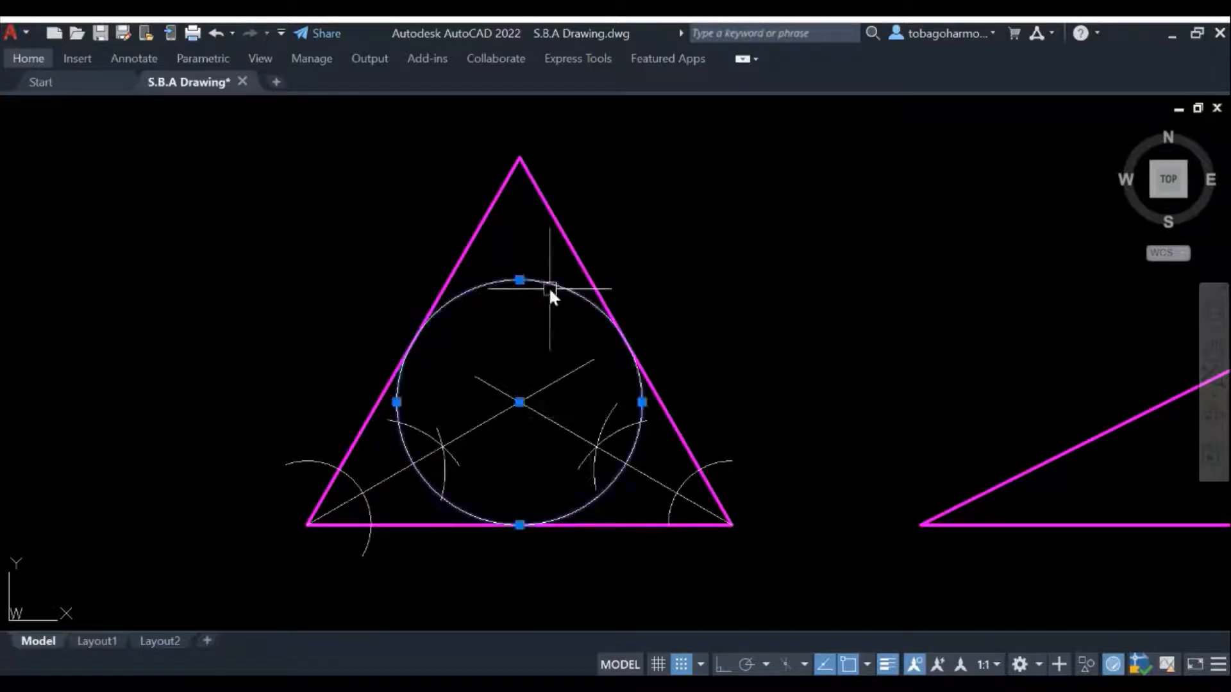
pyautogui.click(36, 56)
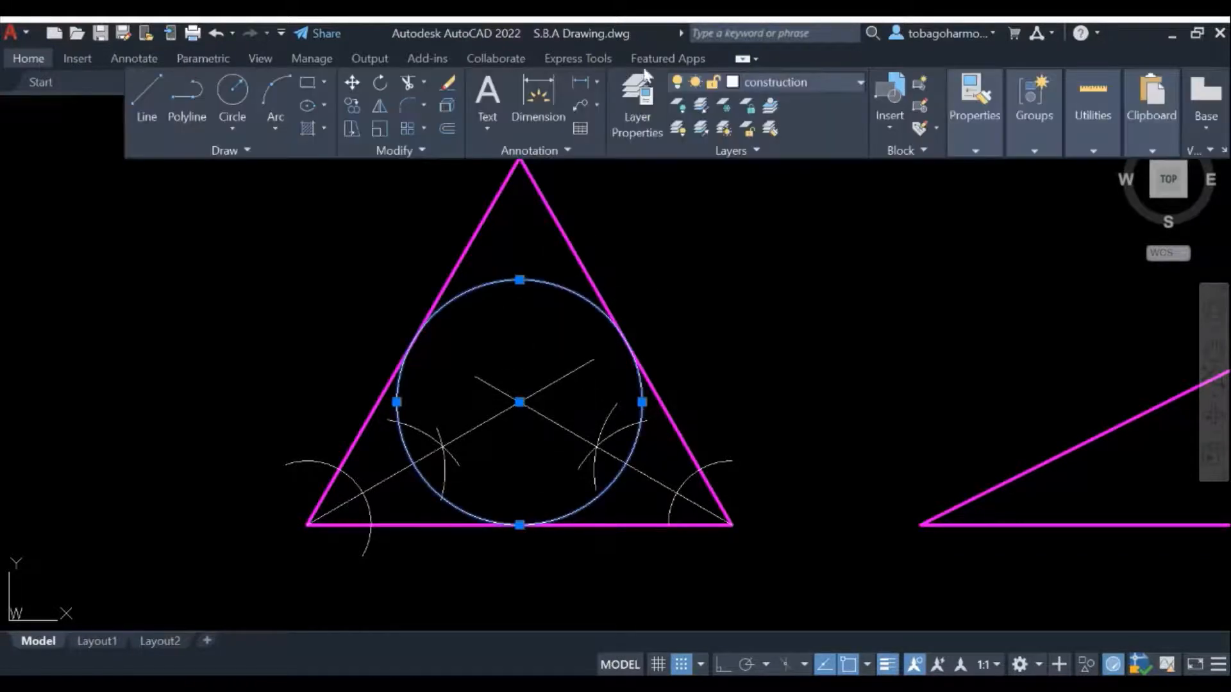
pyautogui.click(765, 83)
pyautogui.click(774, 633)
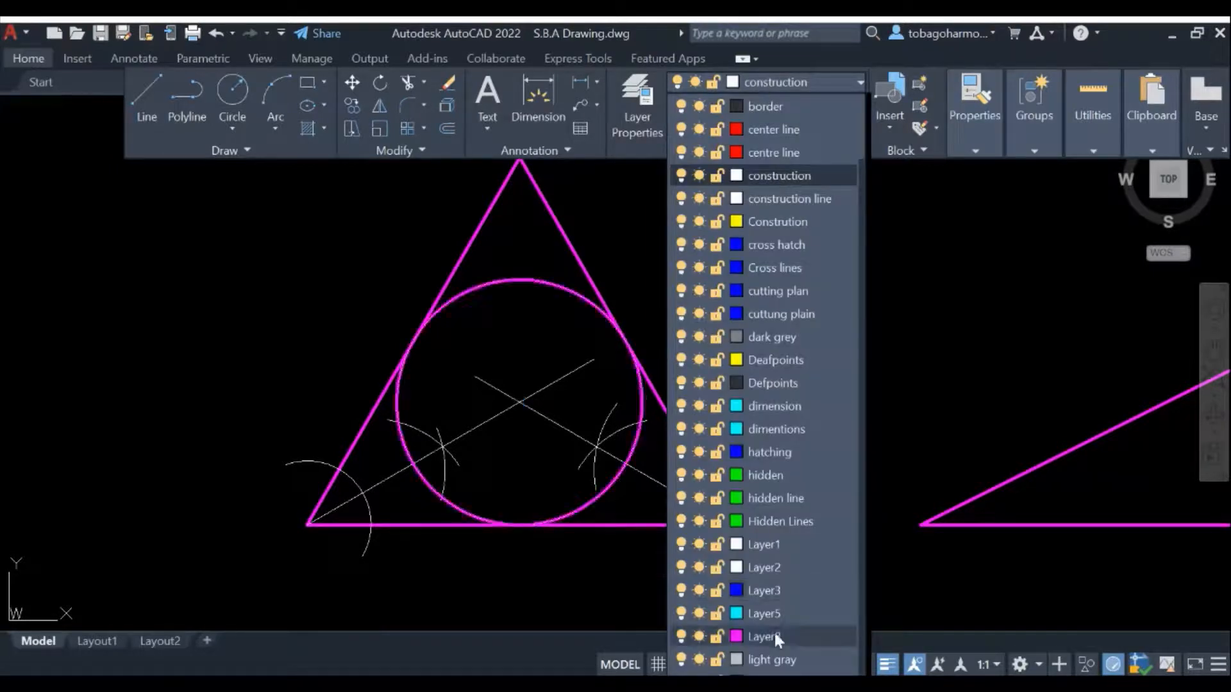
pyautogui.press('Escape')
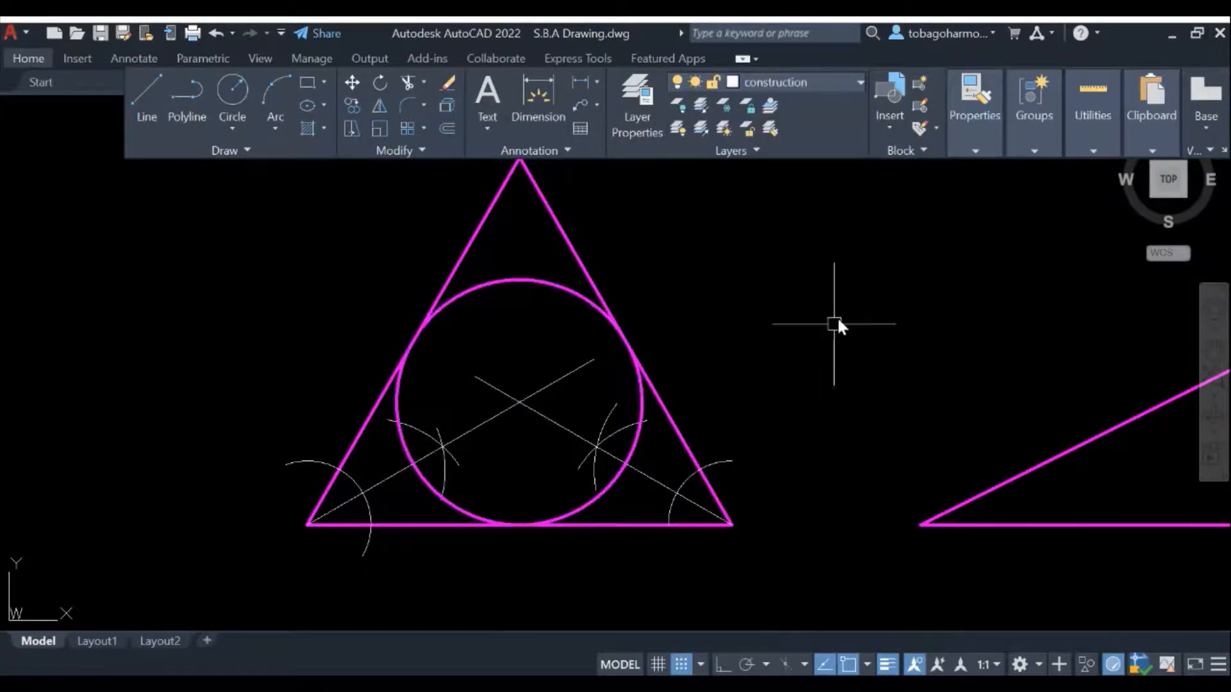
pyautogui.scroll(-1, 857, 288)
pyautogui.moveTo(856, 286)
pyautogui.mouseDown(button='middle')
pyautogui.moveTo(710, 325)
pyautogui.moveTo(613, 294)
pyautogui.mouseUp(button='middle')
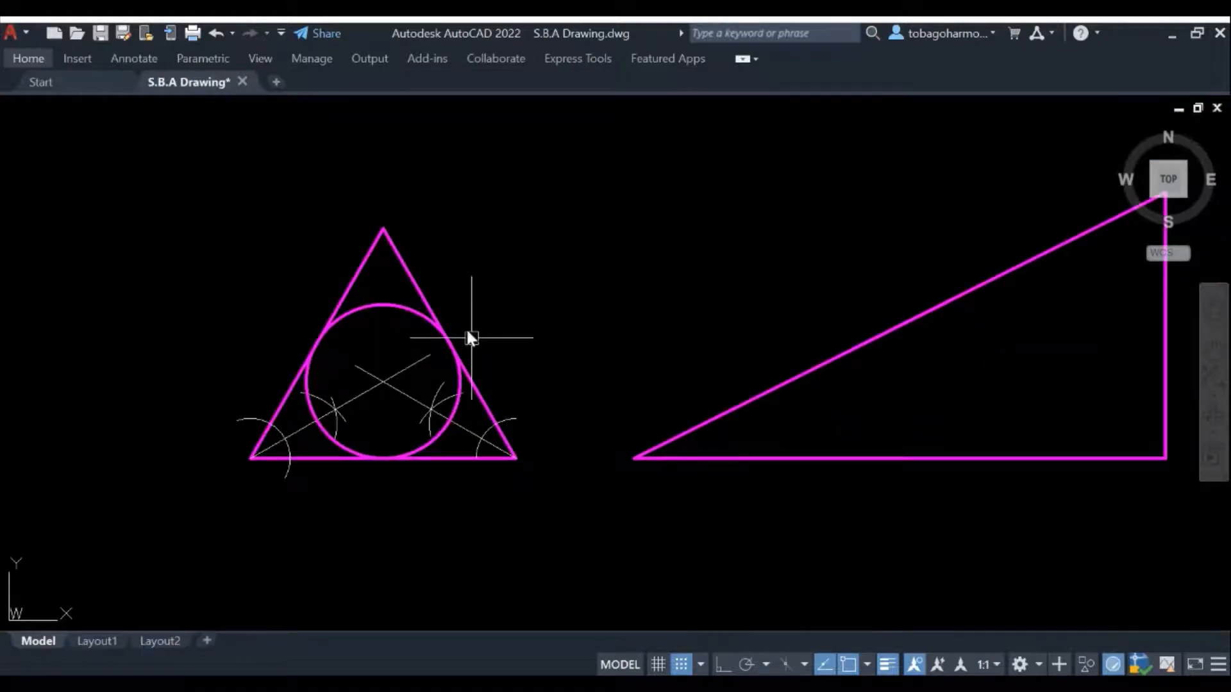
pyautogui.scroll(2, 455, 317)
pyautogui.moveTo(453, 316); pyautogui.dragTo(642, 292, button='middle')
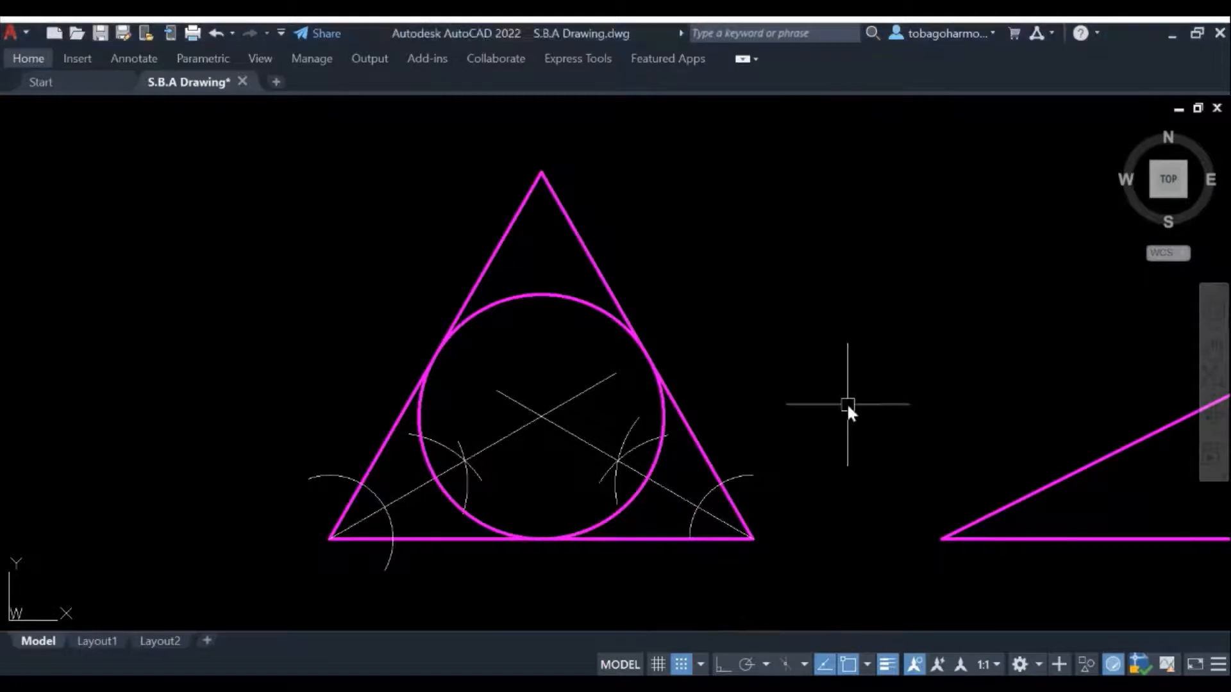
# Check the lengths of the right-angled triangle's vertical side, base and hypotenuse one after another
pyautogui.moveTo(904, 397)
pyautogui.mouseDown(button='middle')
pyautogui.moveTo(830, 366)
pyautogui.moveTo(211, 354)
pyautogui.mouseUp(button='middle')
pyautogui.scroll(-2, 835, 372)
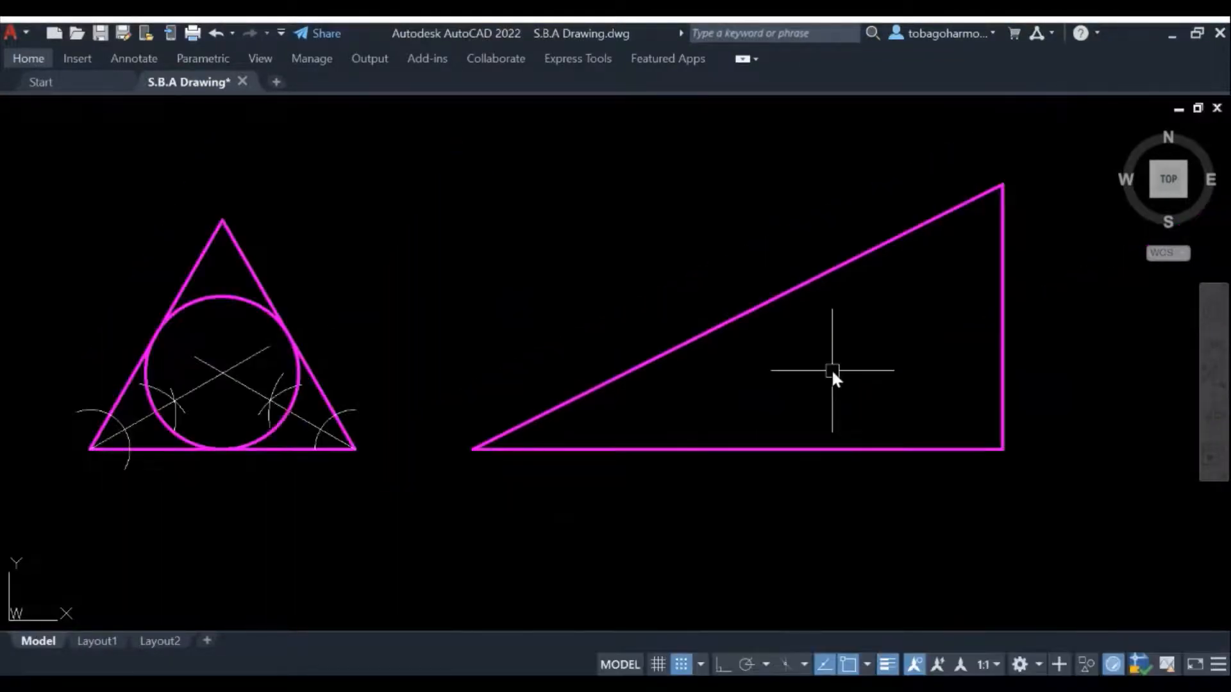
pyautogui.moveTo(899, 359); pyautogui.dragTo(722, 384, button='middle')
pyautogui.scroll(2, 720, 389)
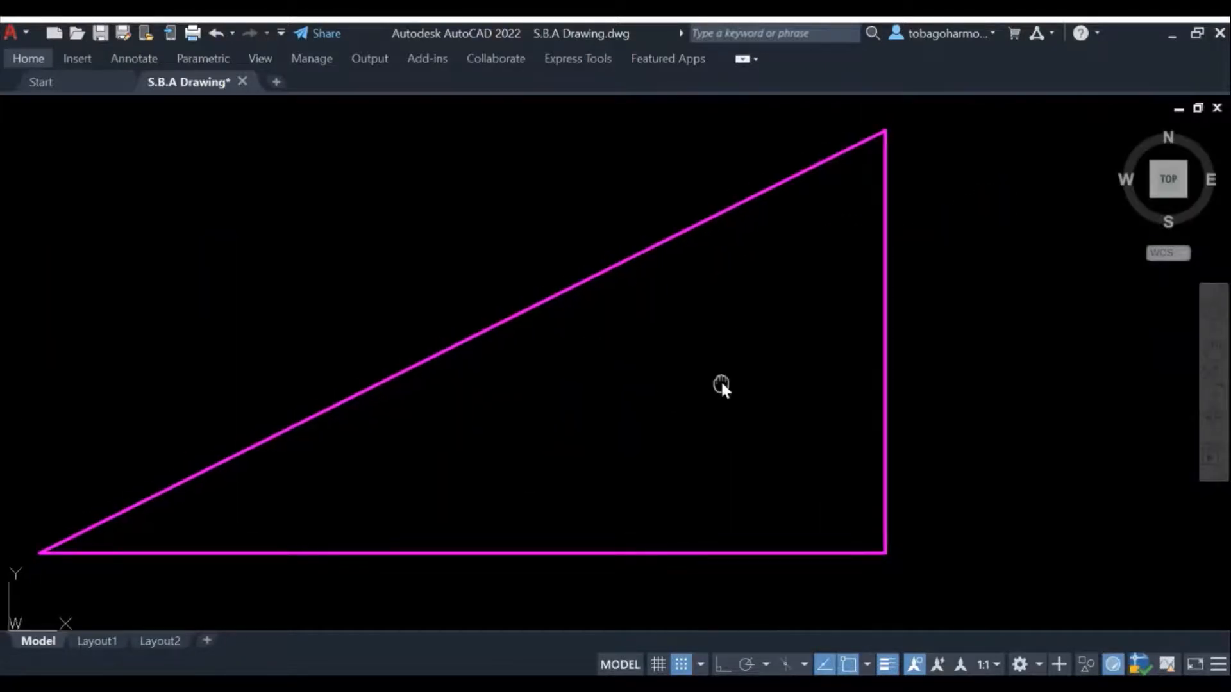
pyautogui.click(882, 351)
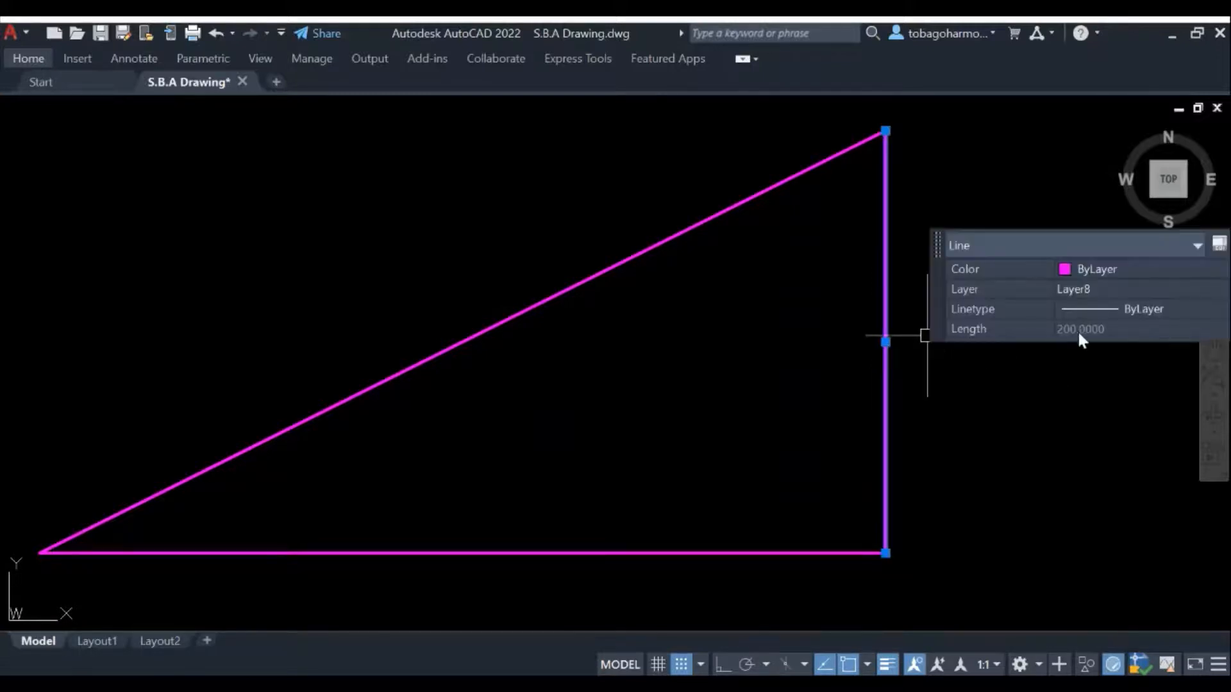
pyautogui.press('Escape')
pyautogui.click(724, 554)
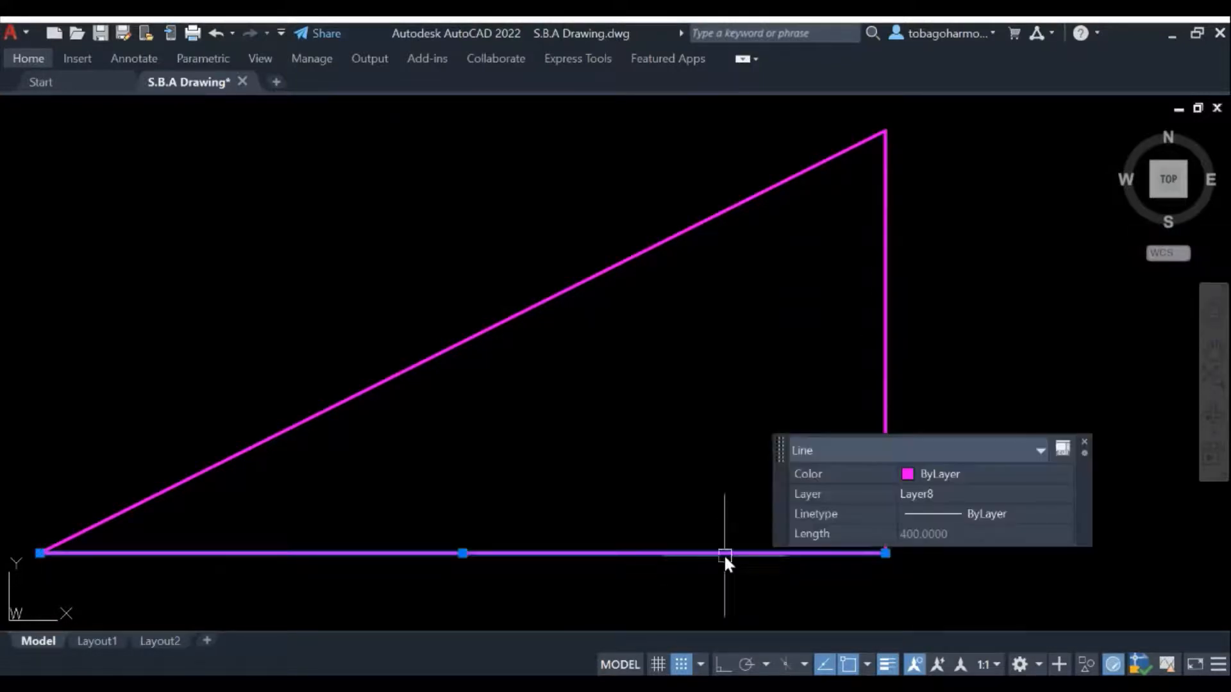
pyautogui.press('Escape')
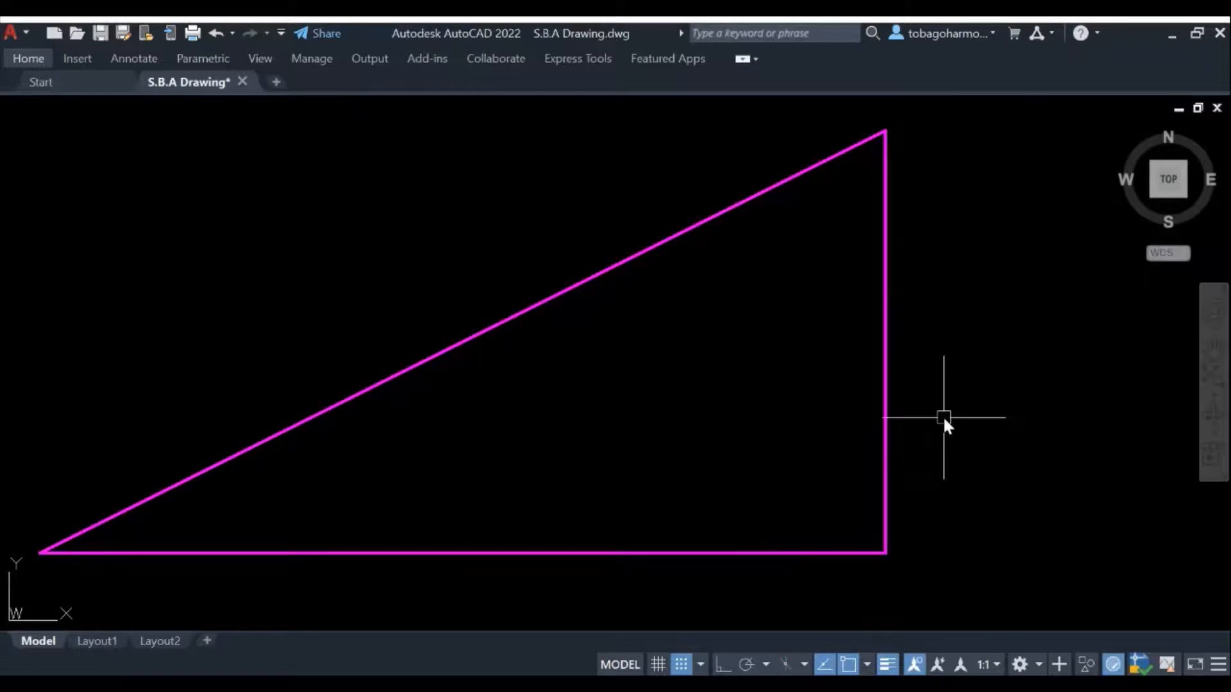
pyautogui.click(667, 244)
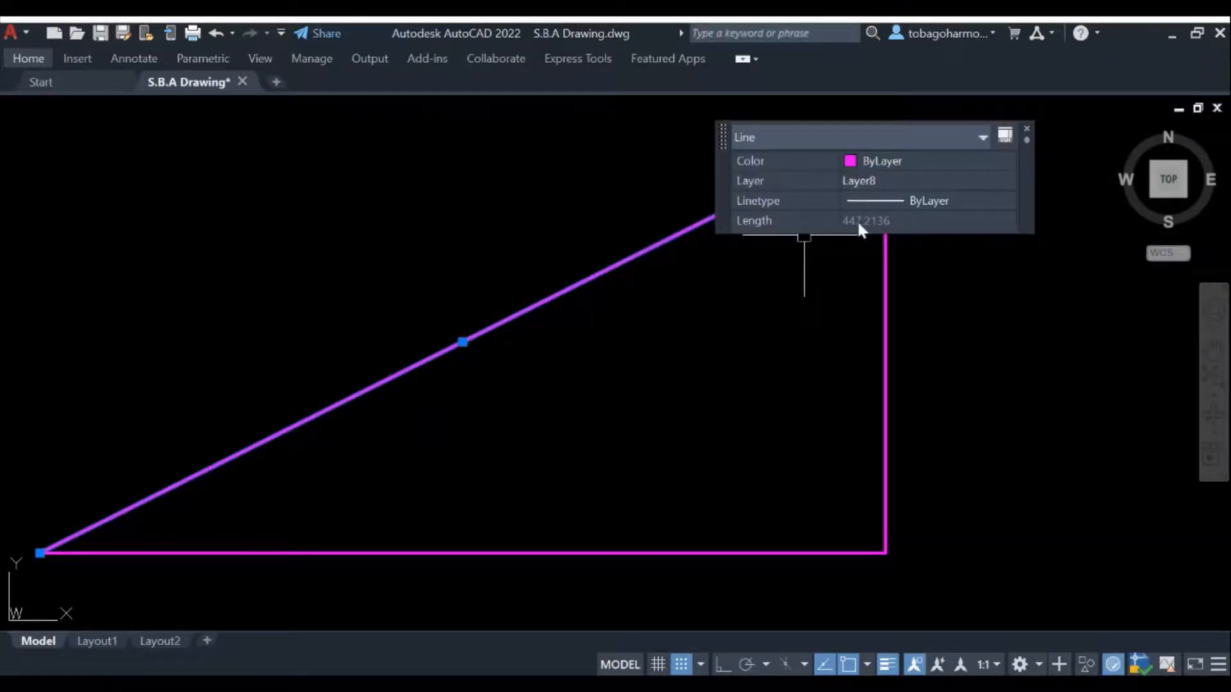
pyautogui.click(1027, 128)
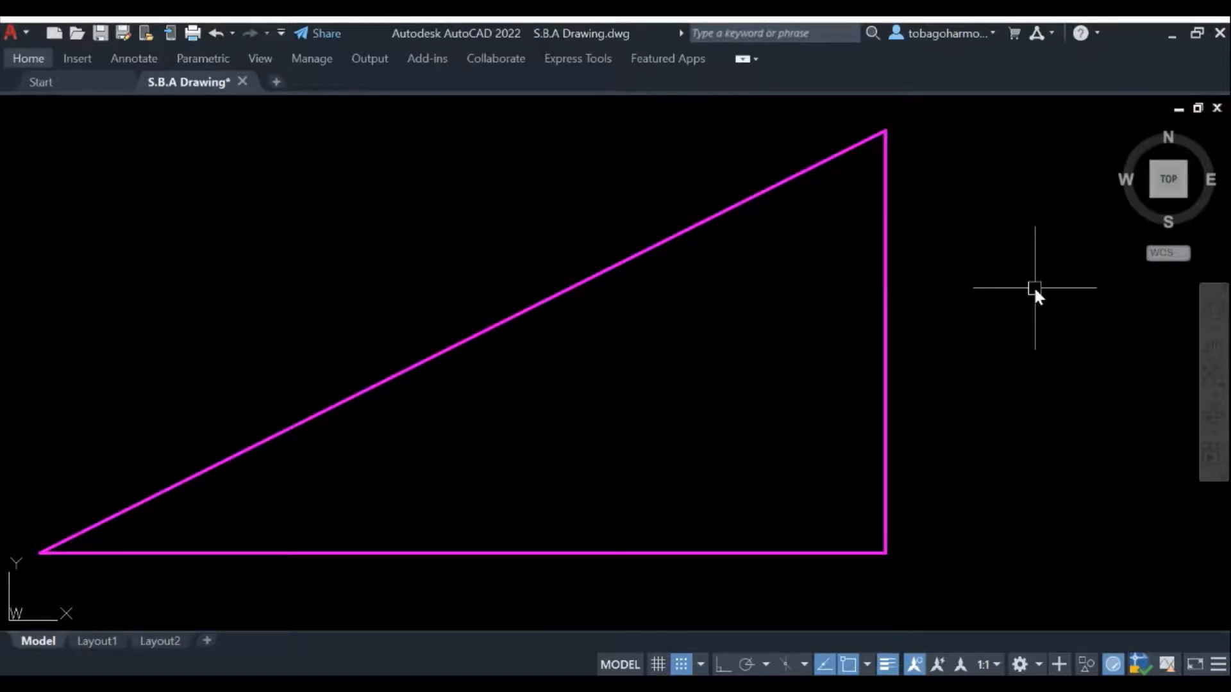
# Draw an arc of radius 30 centred on the triangle's right-angle corner, cutting both the vertical side and the base
pyautogui.write('arc')
pyautogui.press('Return')
pyautogui.write('c')
pyautogui.press('Return')
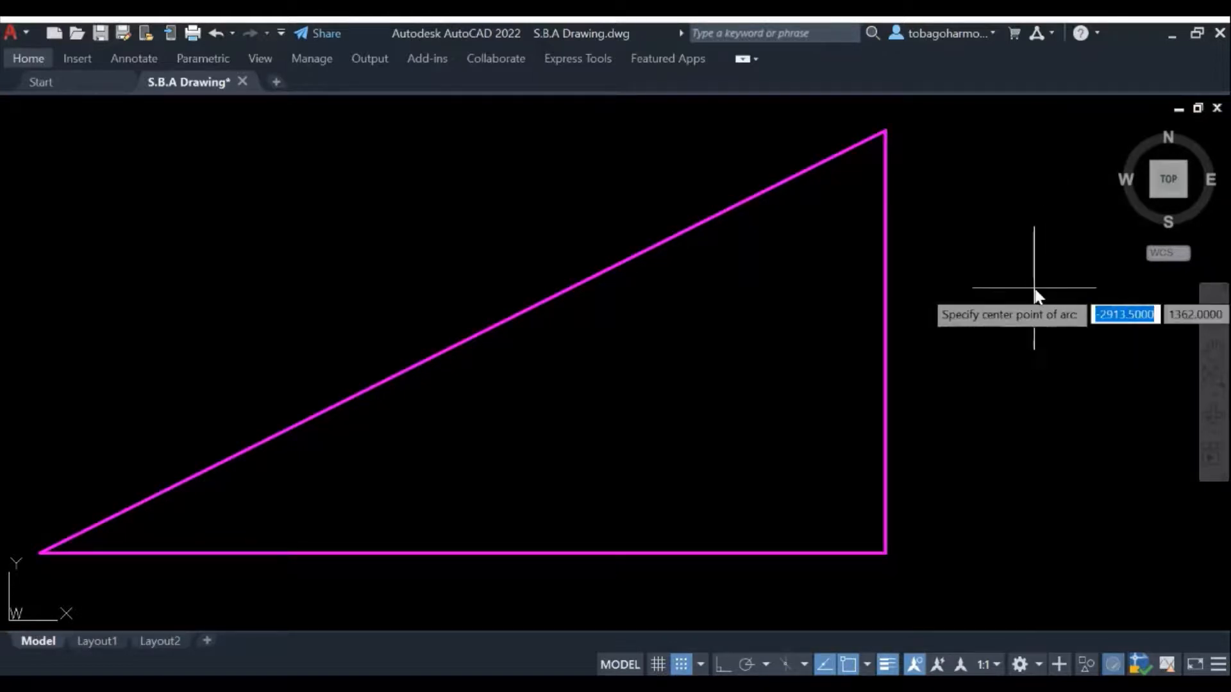
pyautogui.click(885, 553)
pyautogui.write('20')
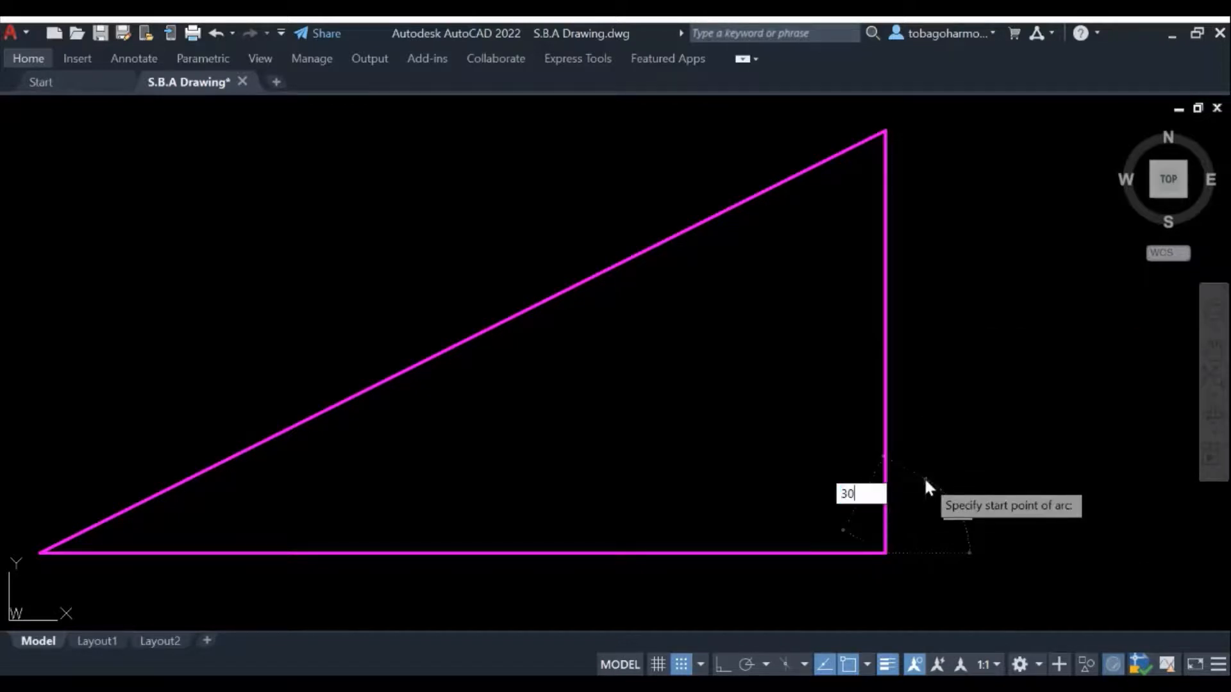
pyautogui.press('Return')
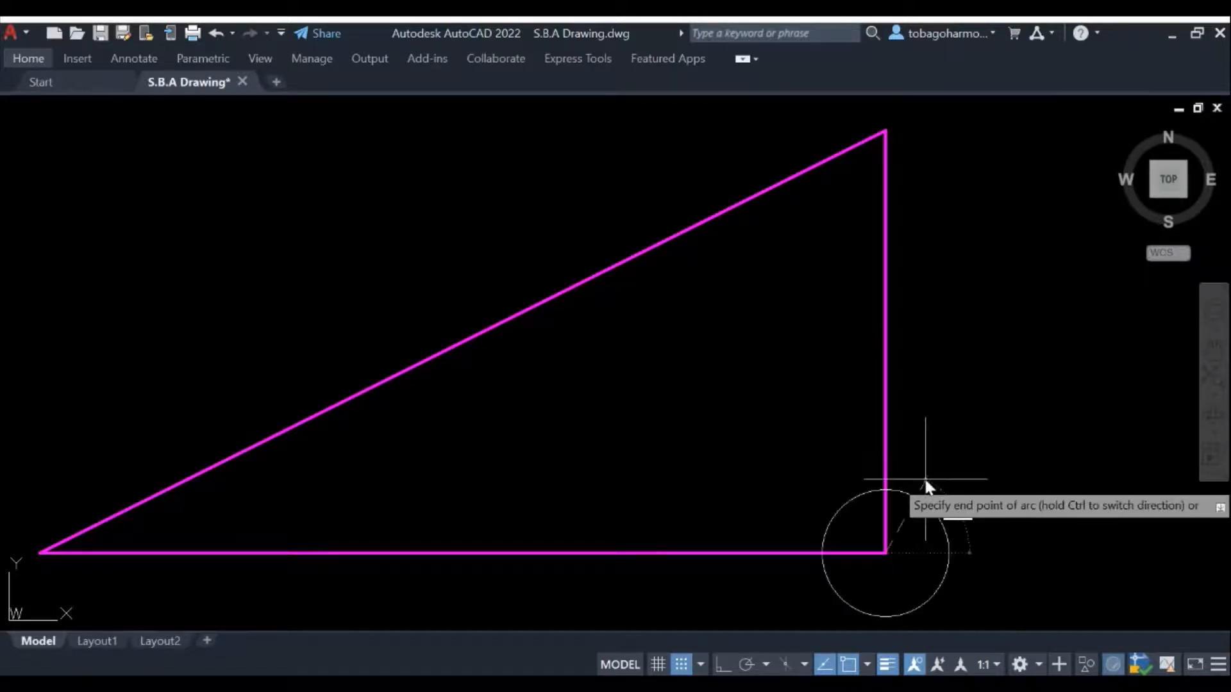
pyautogui.click(805, 582)
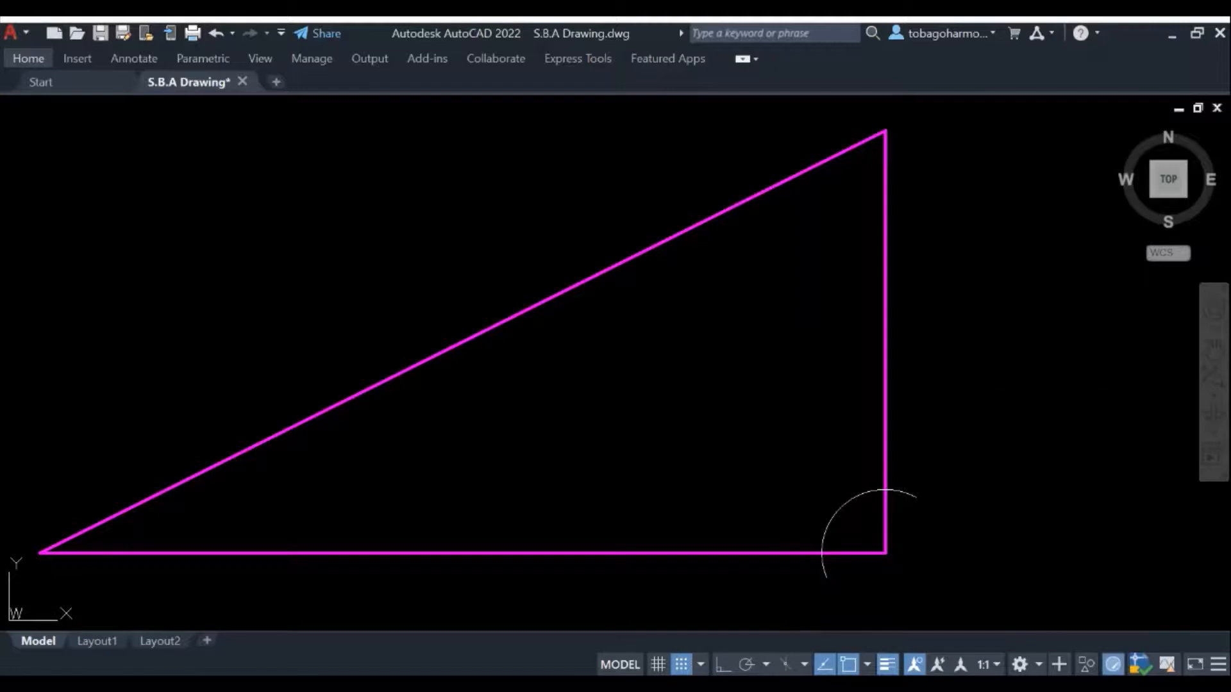
# Draw an arc of radius 30 centred on the triangle's upper corner, cutting both the hypotenuse and the vertical side
pyautogui.press('Return')
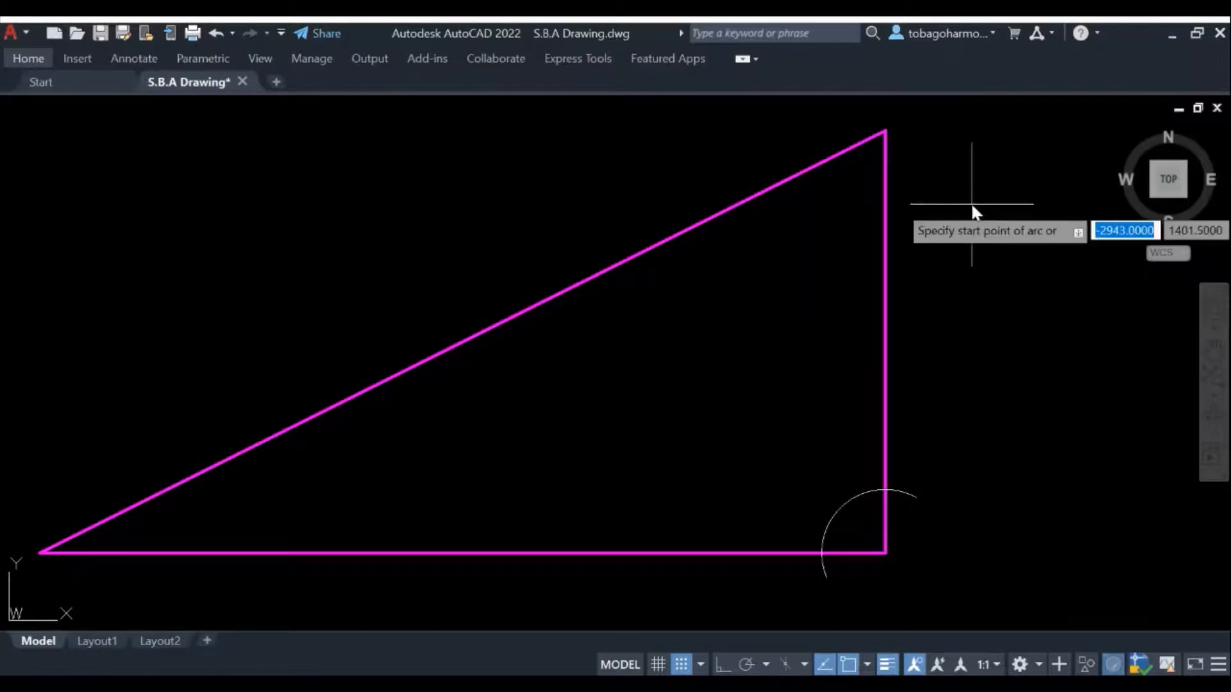
pyautogui.write('c')
pyautogui.press('Return')
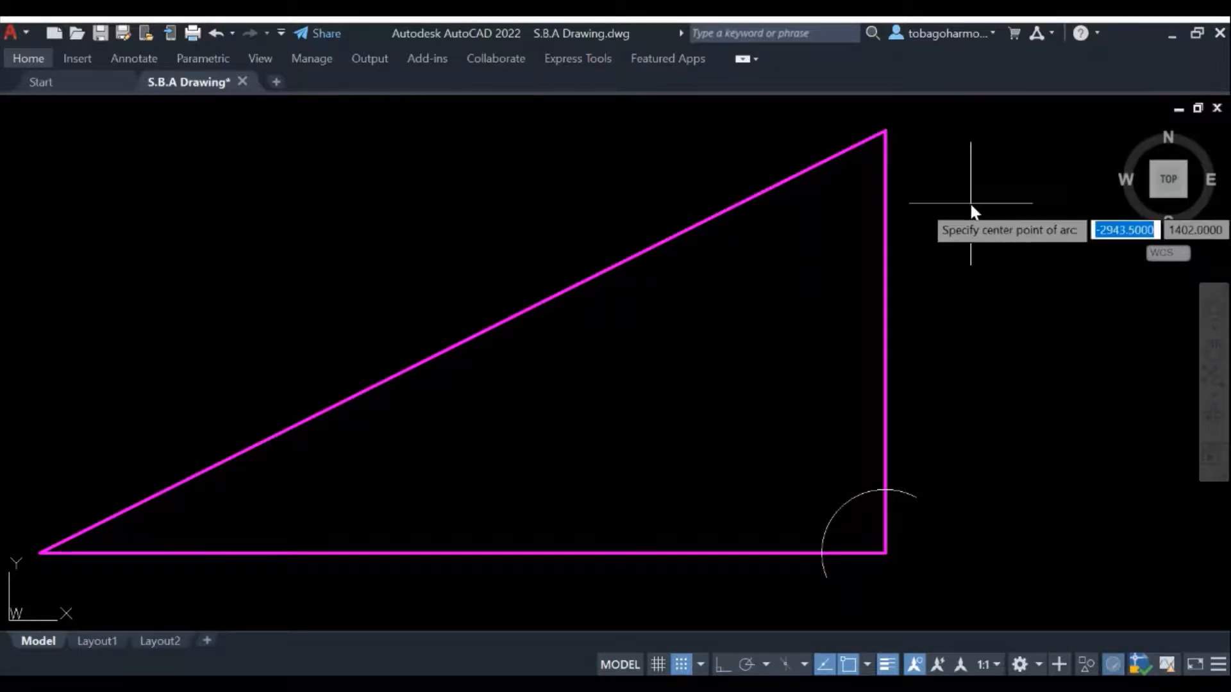
pyautogui.click(887, 131)
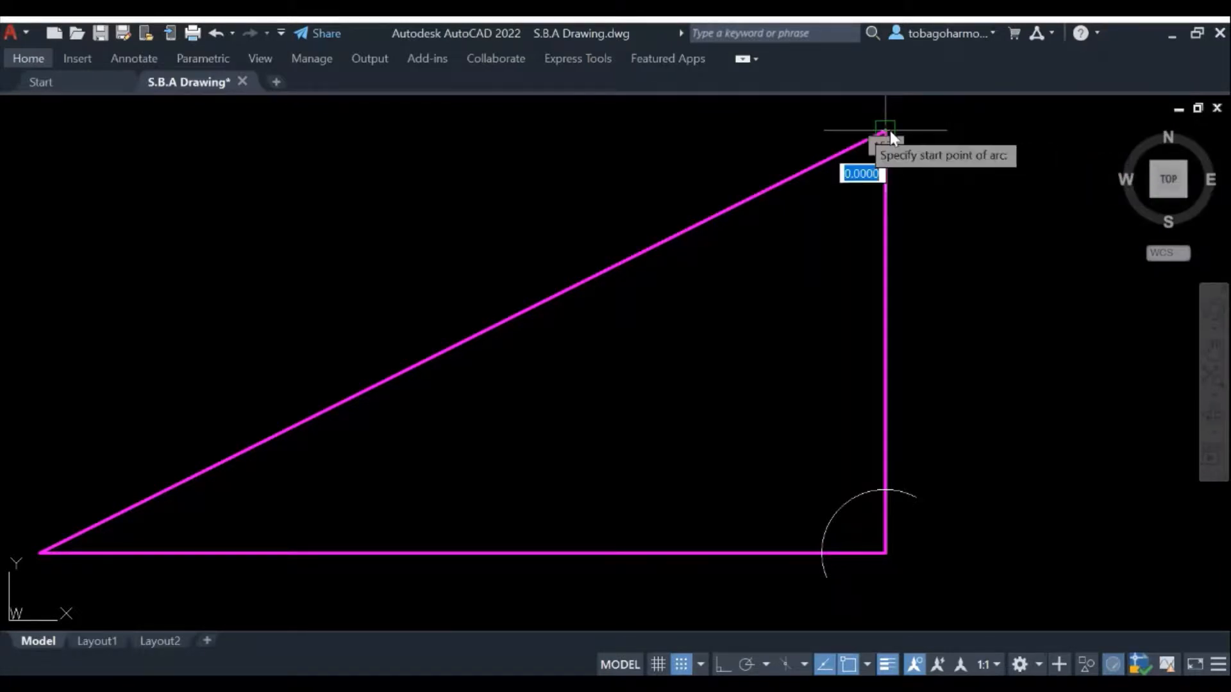
pyautogui.write('30')
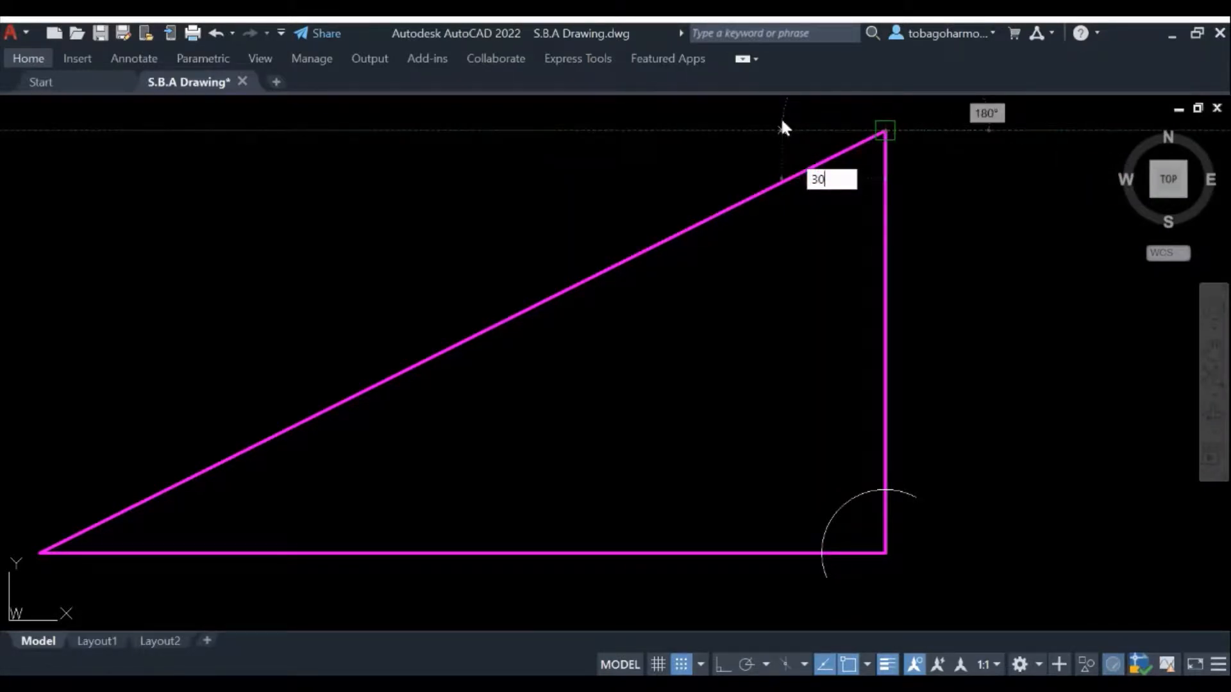
pyautogui.press('Return')
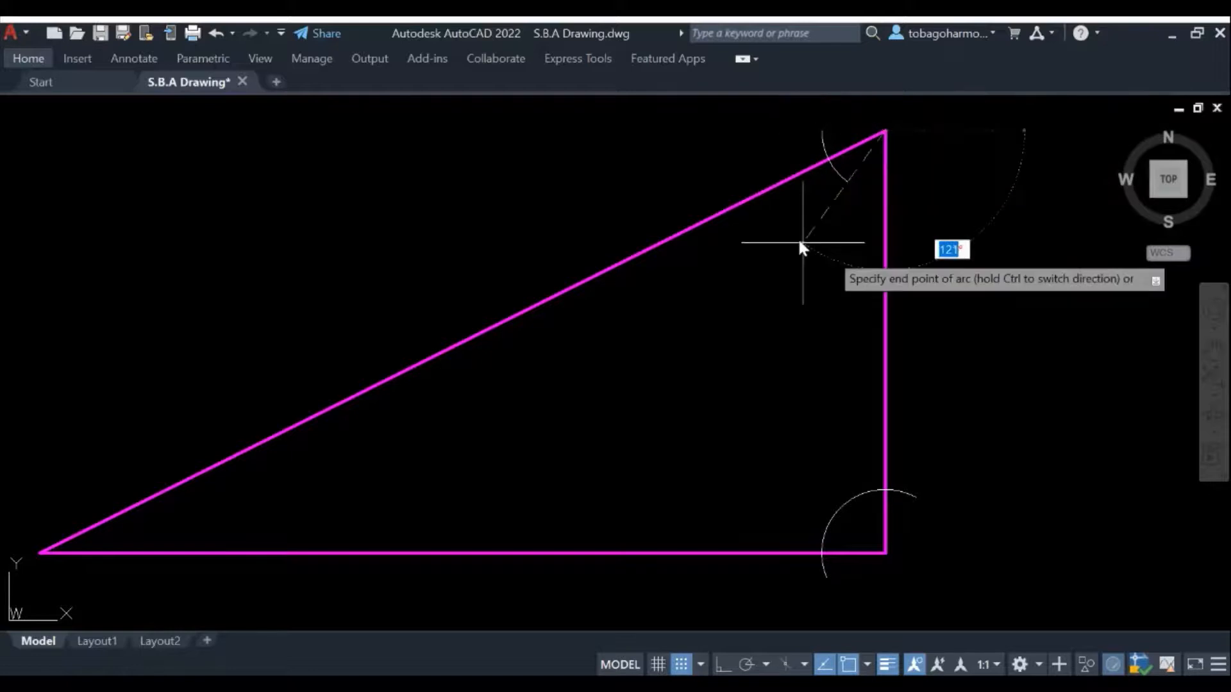
pyautogui.click(957, 226)
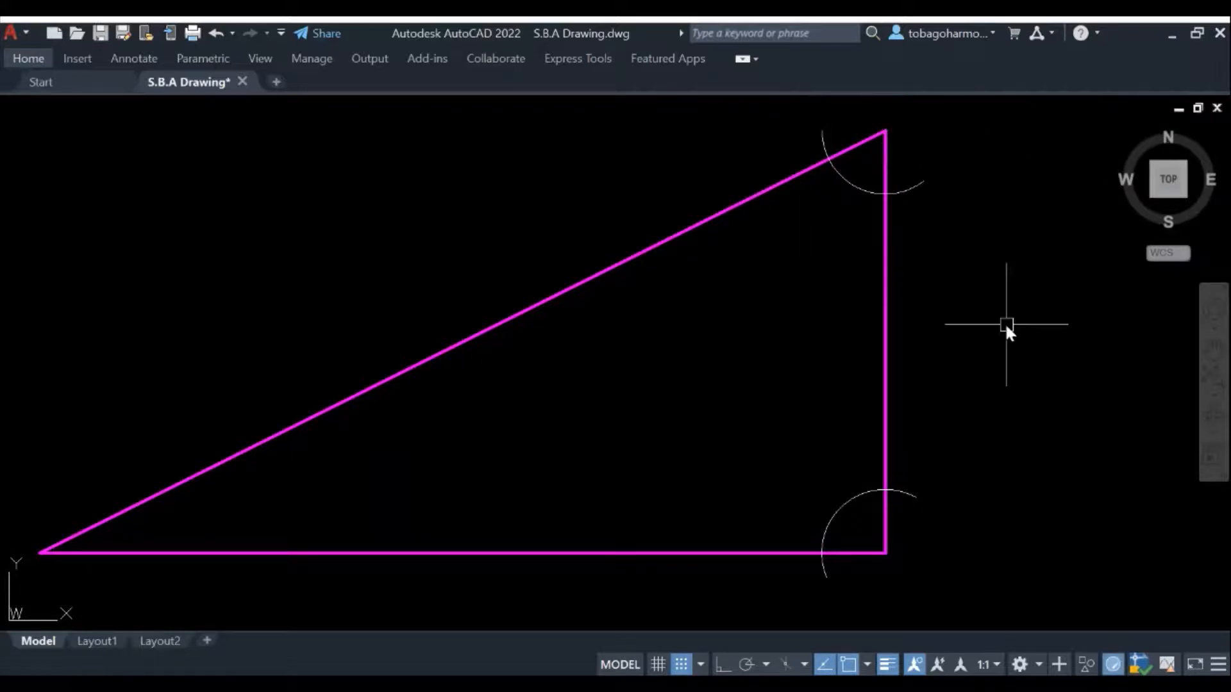
# Draw an arc of radius 50 inside the triangle, centred where the right-angle corner's arc crosses the vertical side
pyautogui.press('Return')
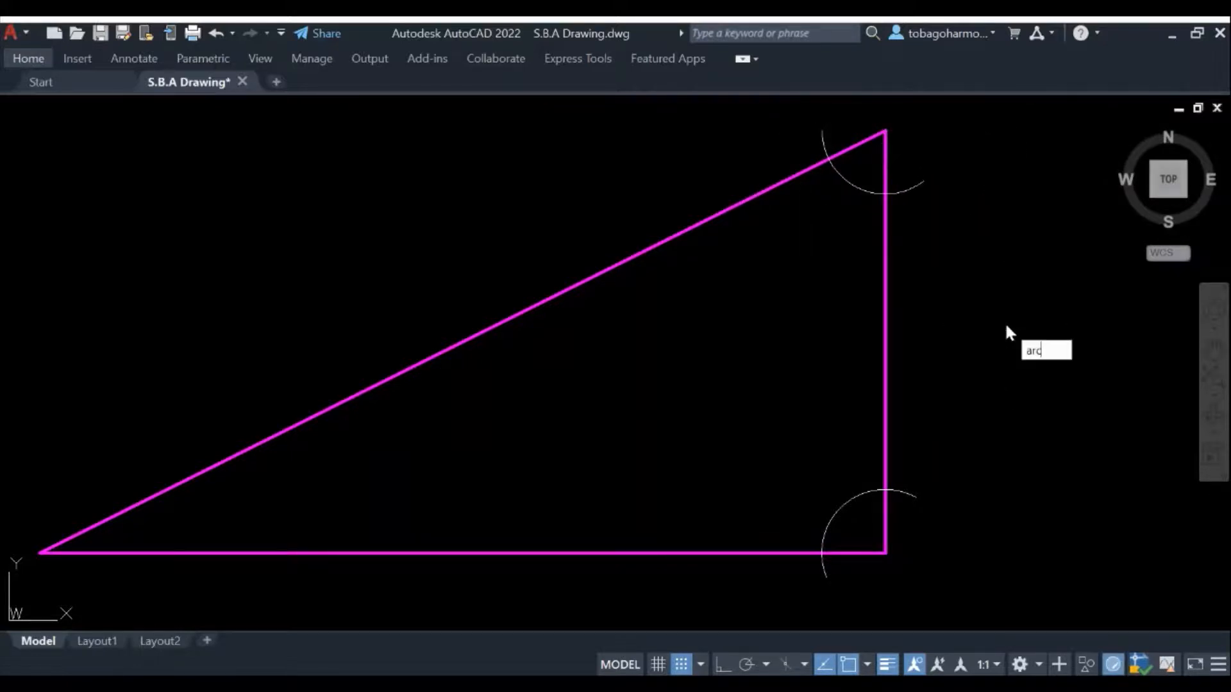
pyautogui.click(886, 491)
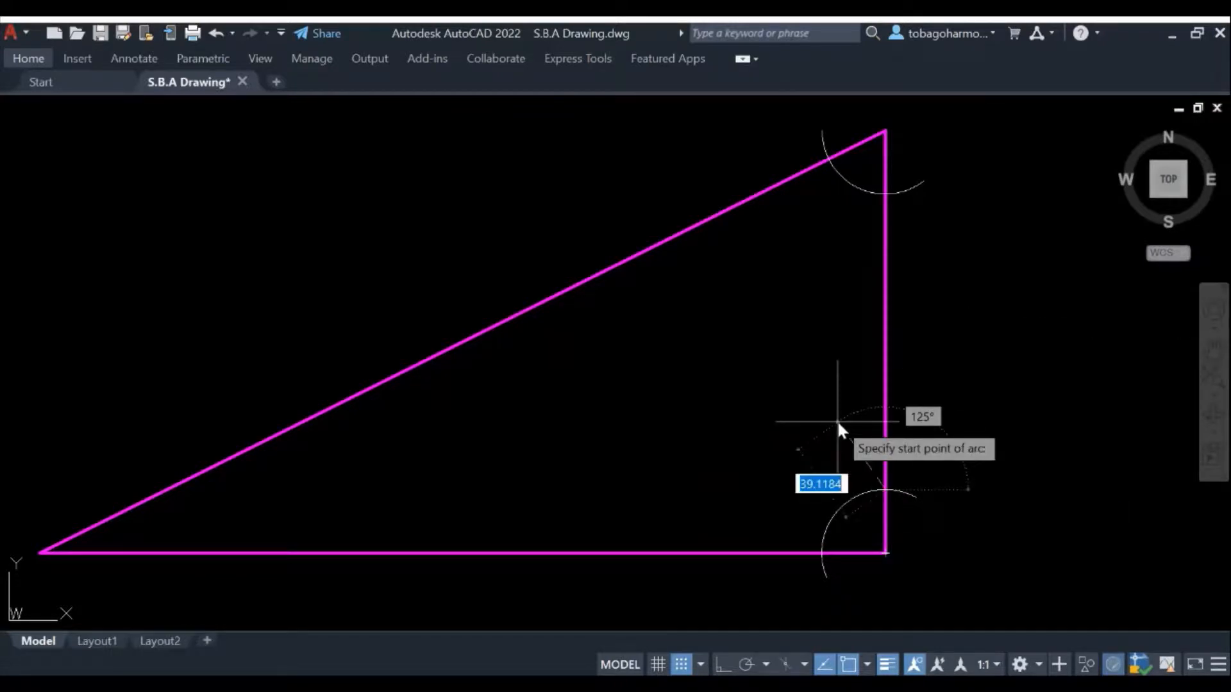
pyautogui.write('50')
pyautogui.press('Return')
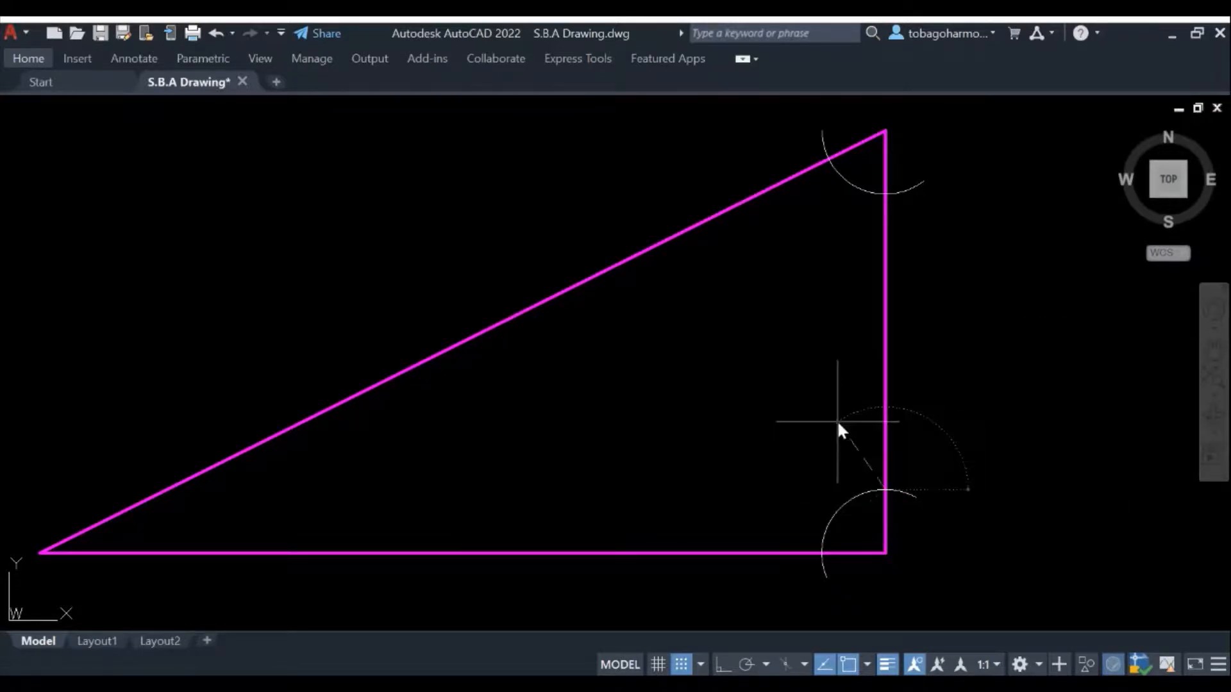
pyautogui.click(772, 496)
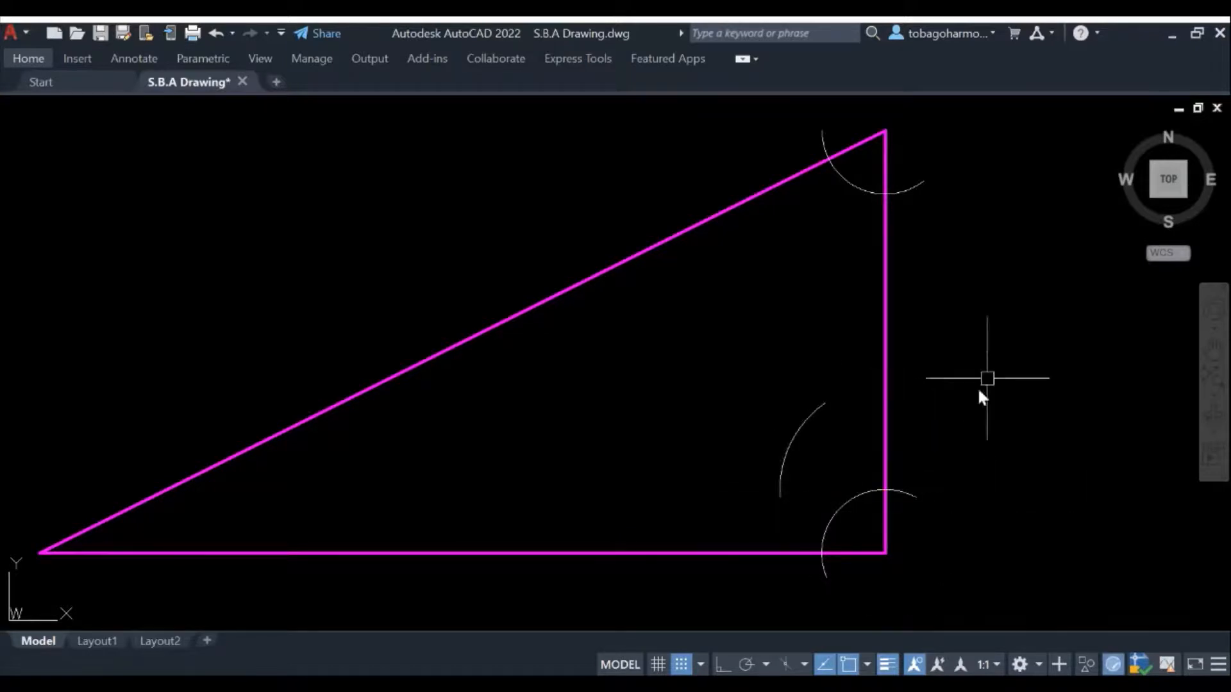
pyautogui.press('Return')
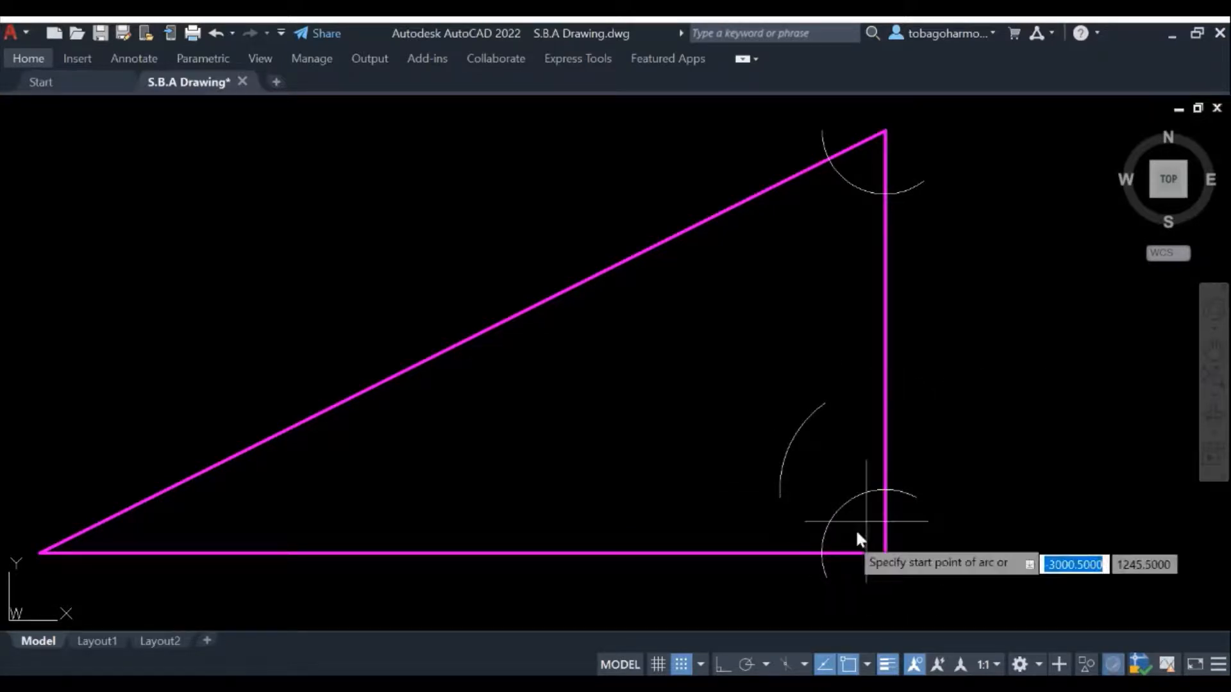
pyautogui.click(821, 553)
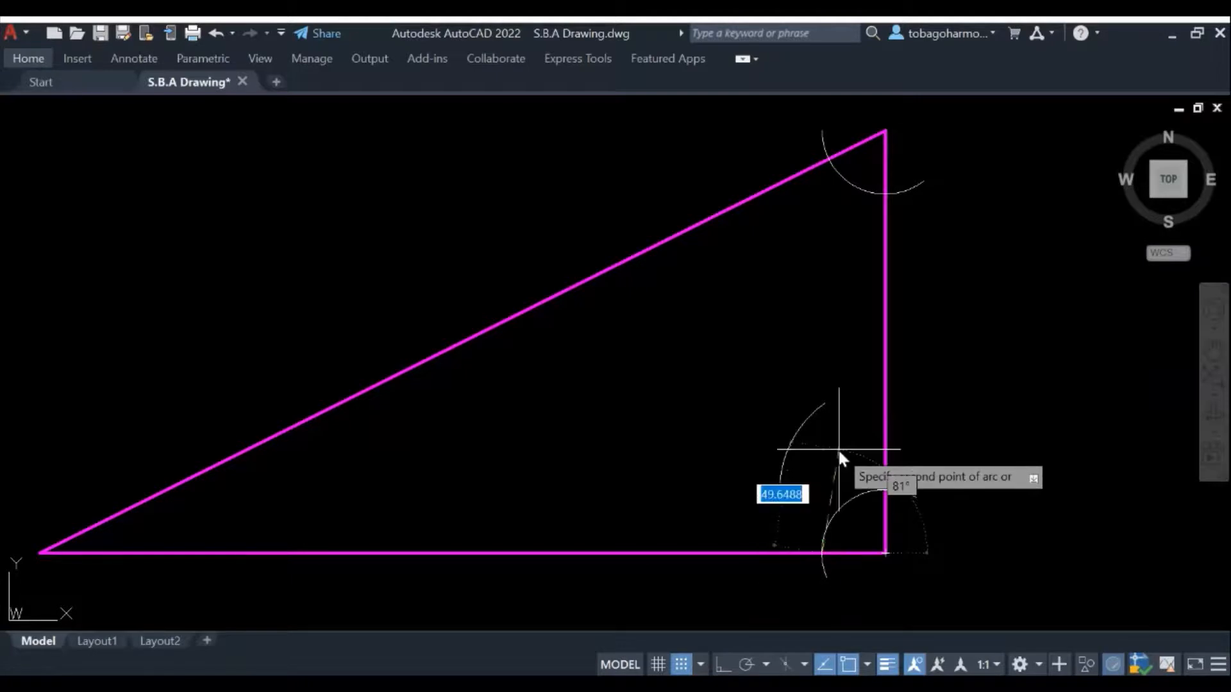
pyautogui.press('Escape')
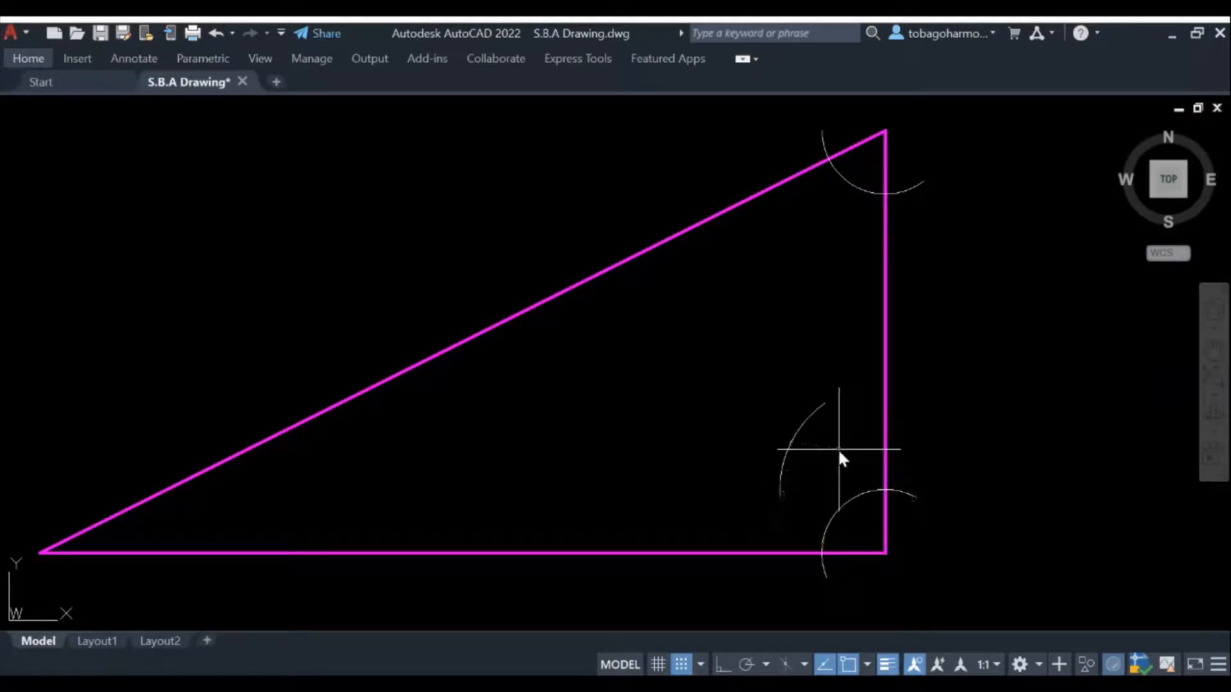
pyautogui.click(836, 448)
pyautogui.press('Escape')
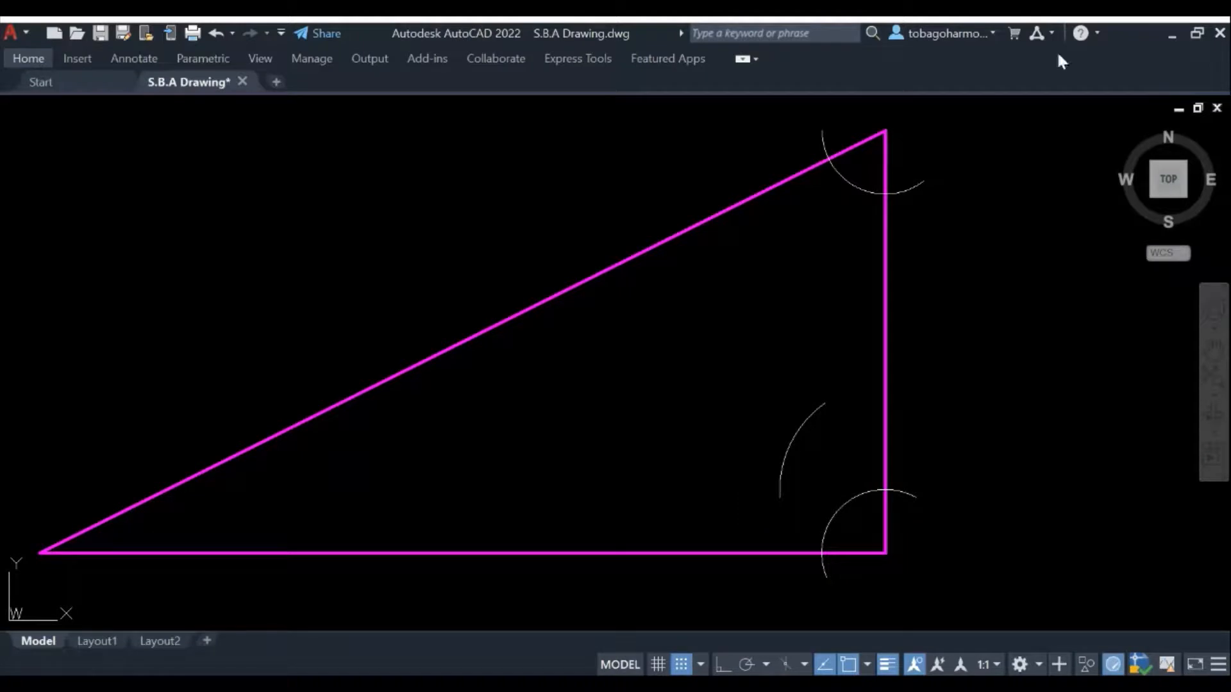
# Draw an arc of matching radius centred where the right-angle corner's arc crosses the base, so that it intersects the previous arc
pyautogui.press('Return')
pyautogui.write('c')
pyautogui.press('Return')
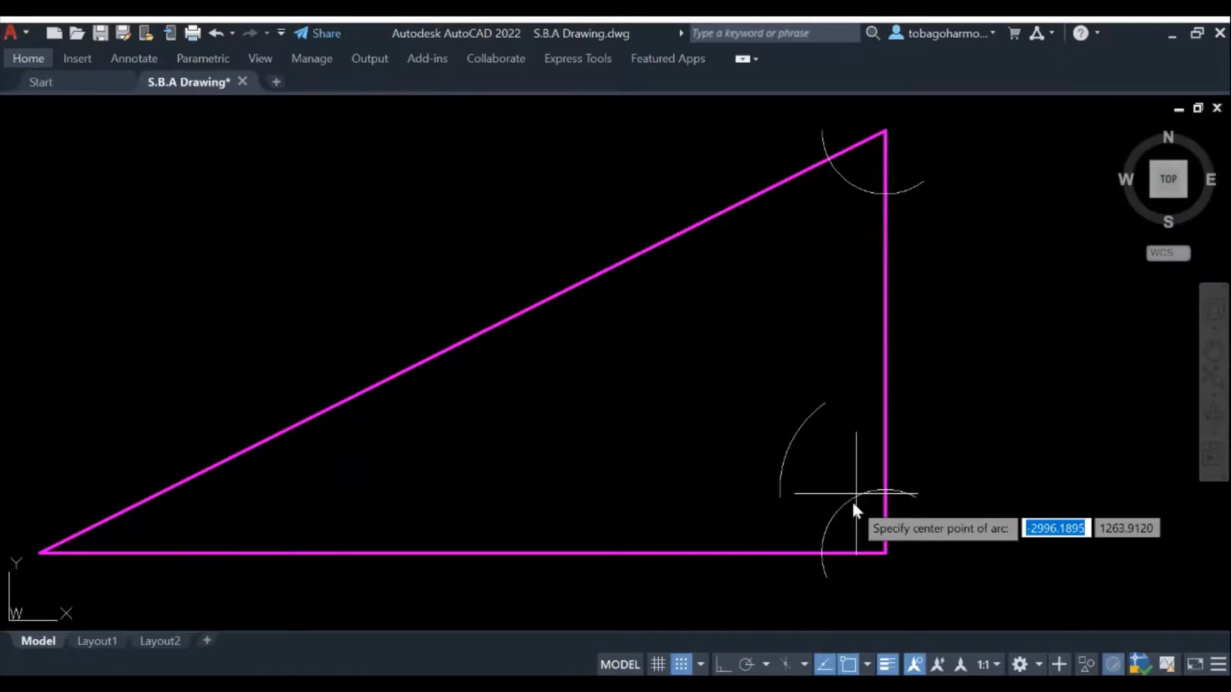
pyautogui.click(821, 552)
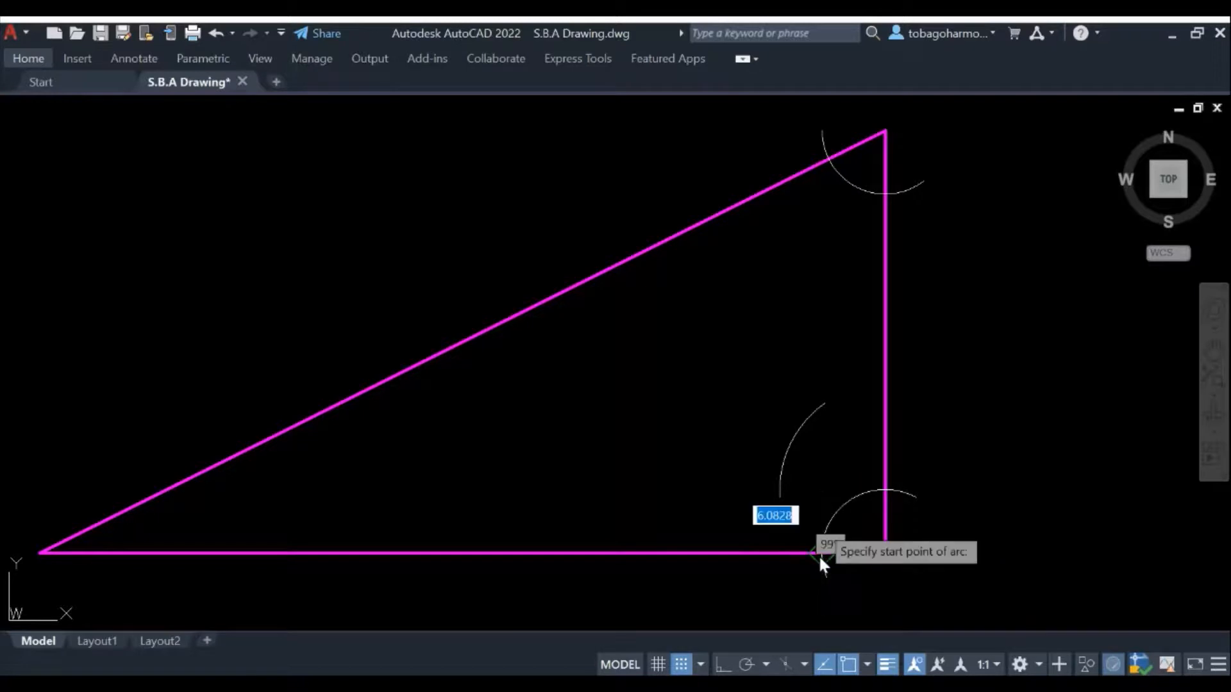
pyautogui.click(839, 442)
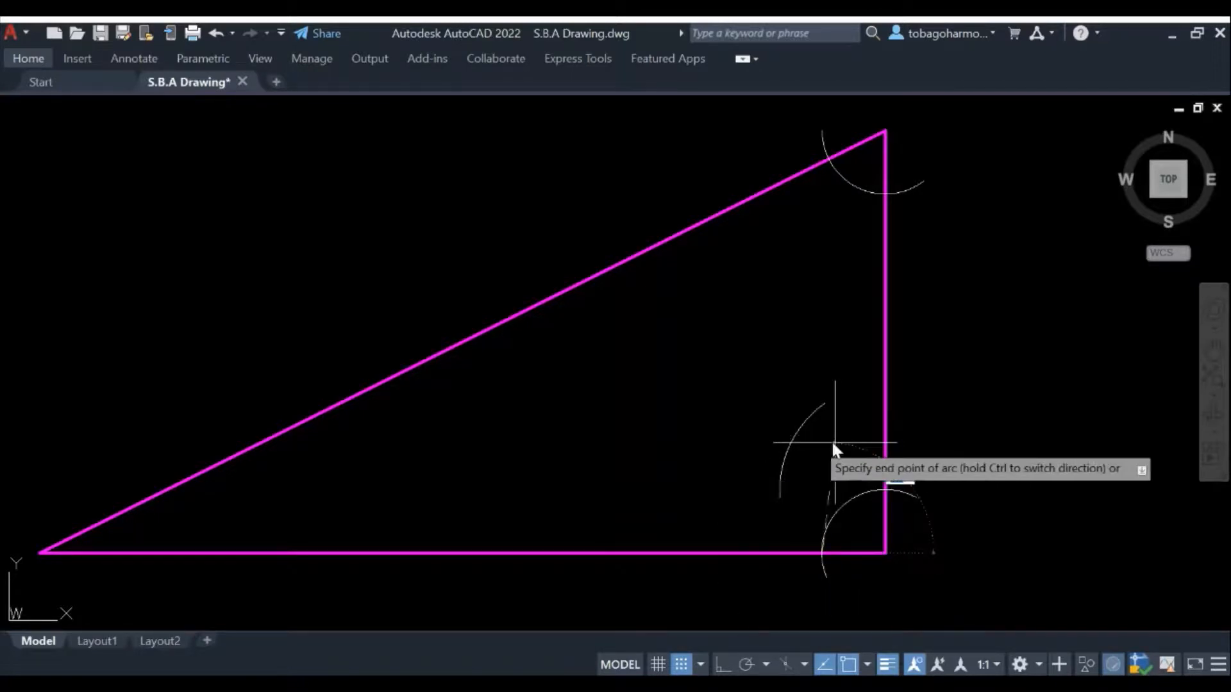
pyautogui.click(749, 464)
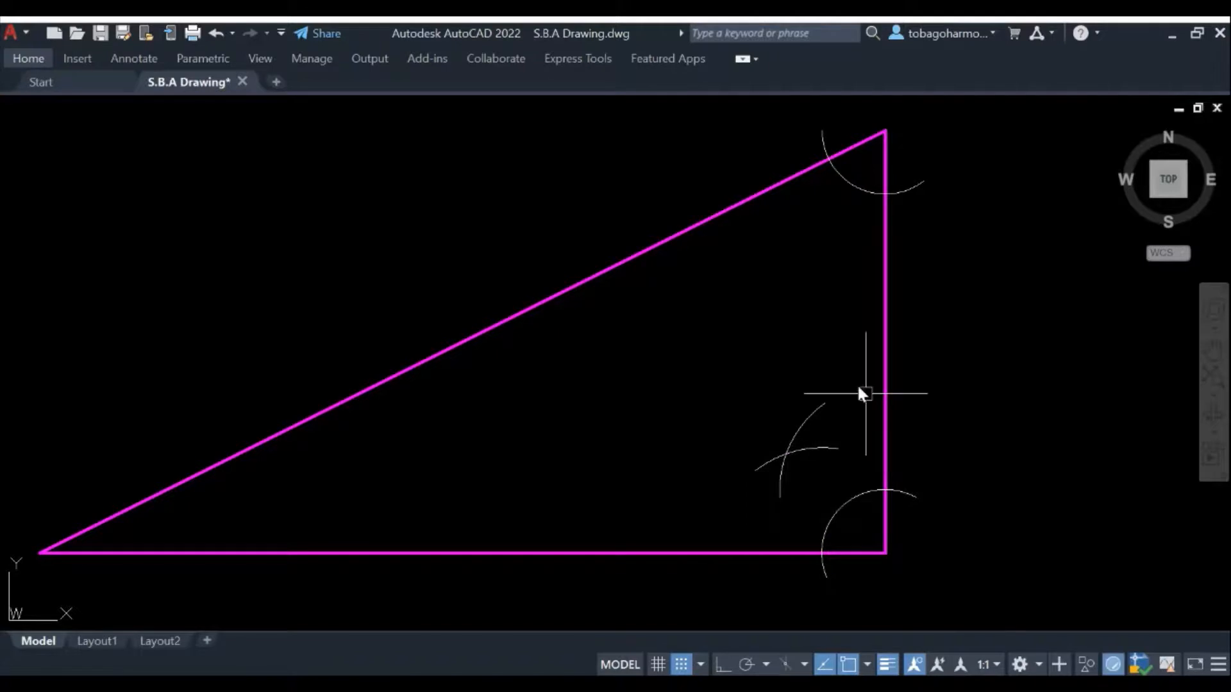
pyautogui.scroll(4, 787, 337)
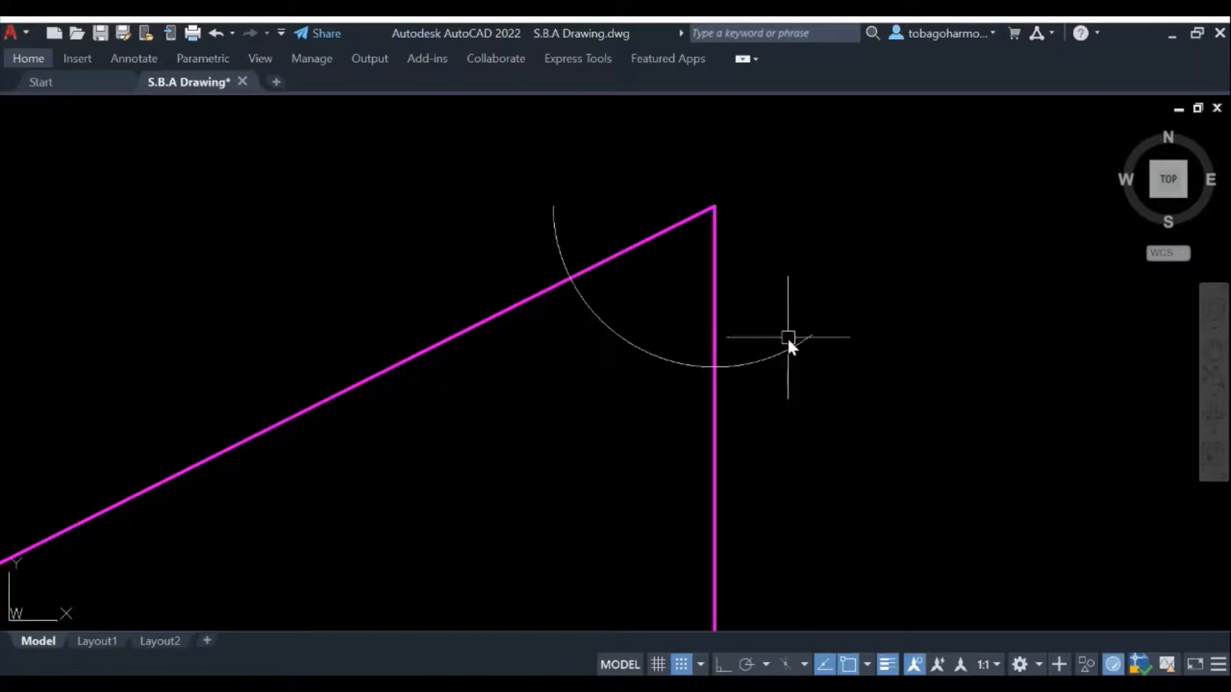
pyautogui.press('Return')
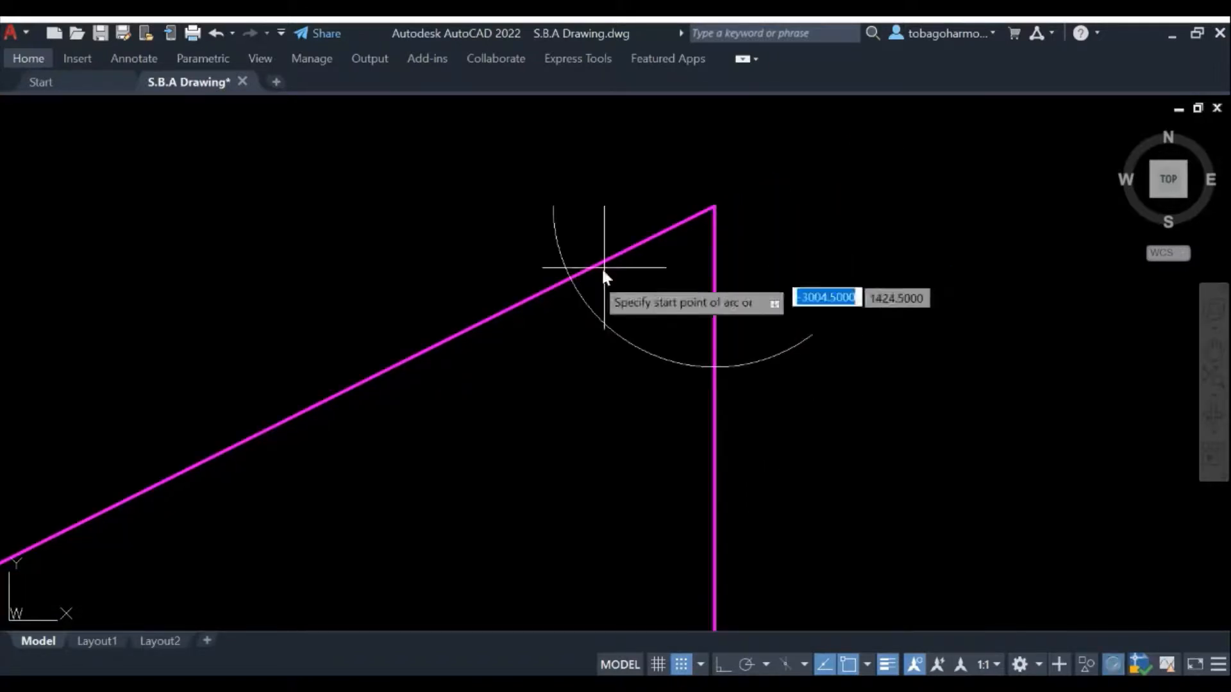
pyautogui.click(569, 280)
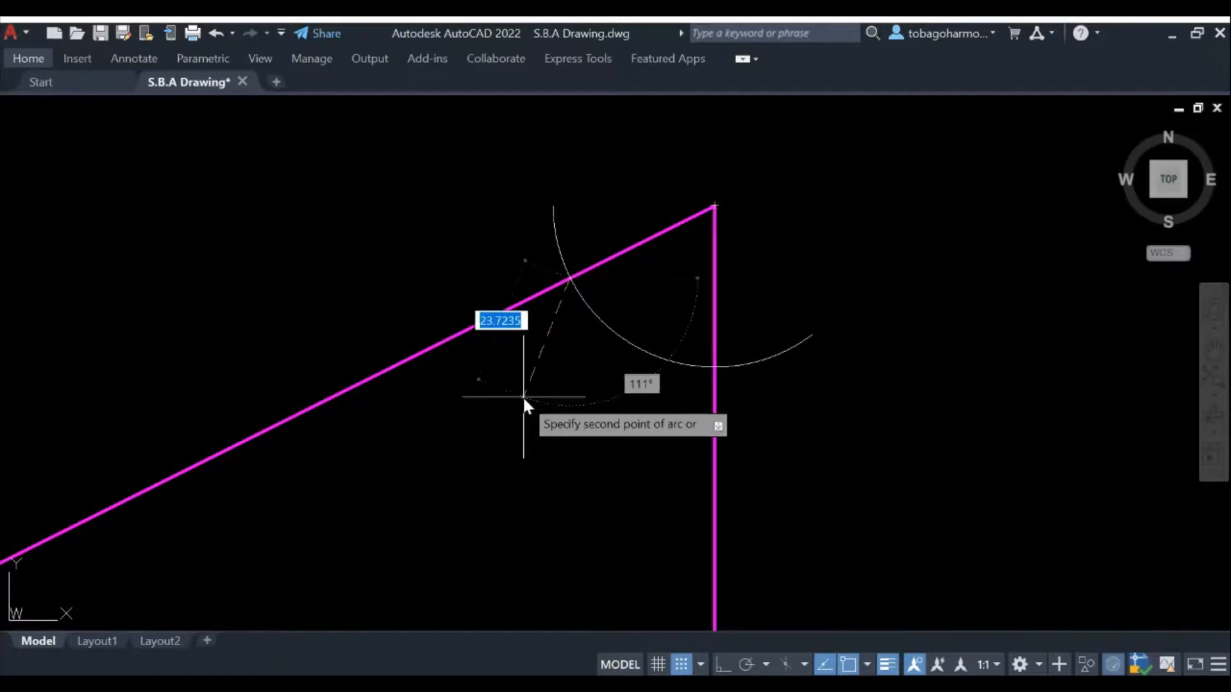
pyautogui.write('50')
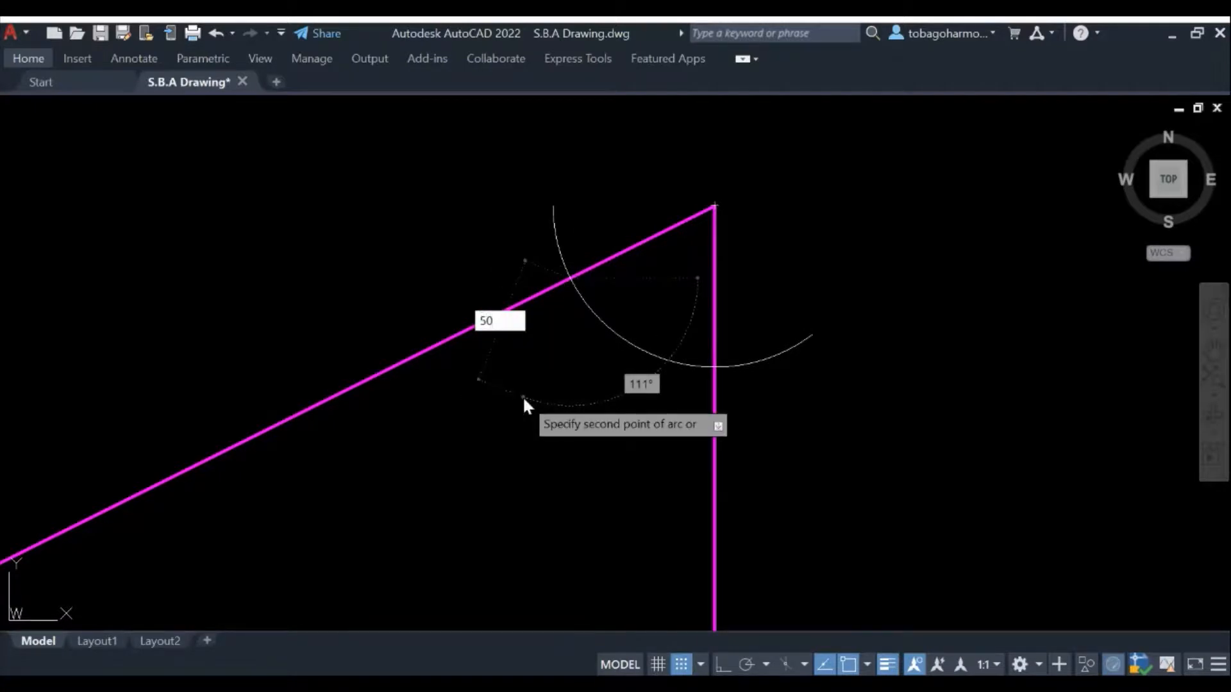
pyautogui.press('Return')
pyautogui.press('Escape')
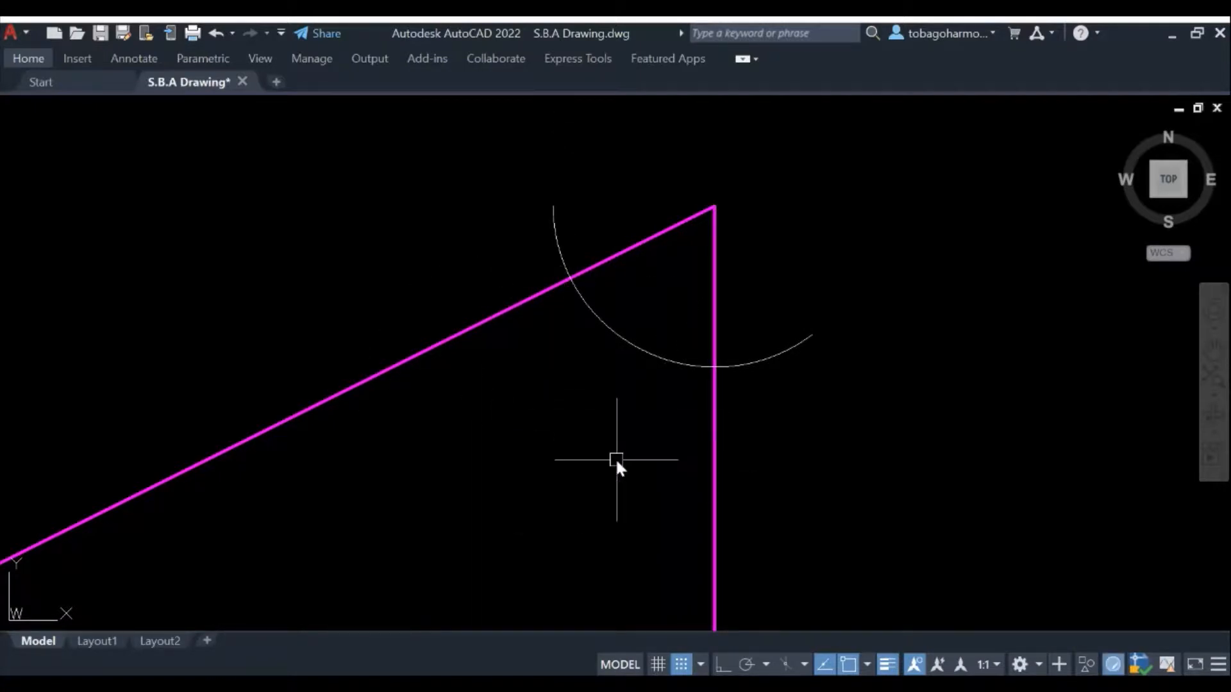
# Draw an arc of radius 50 inside the triangle, centred where the upper corner's arc crosses the hypotenuse
pyautogui.press('Return')
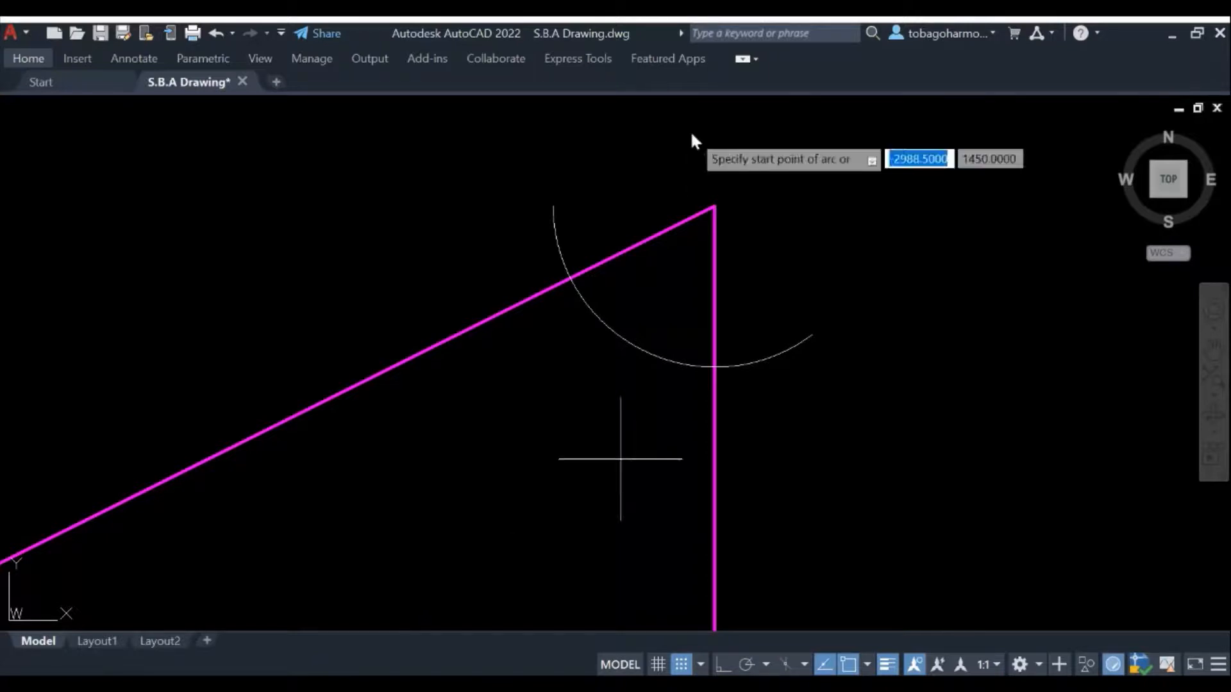
pyautogui.write('c')
pyautogui.press('Return')
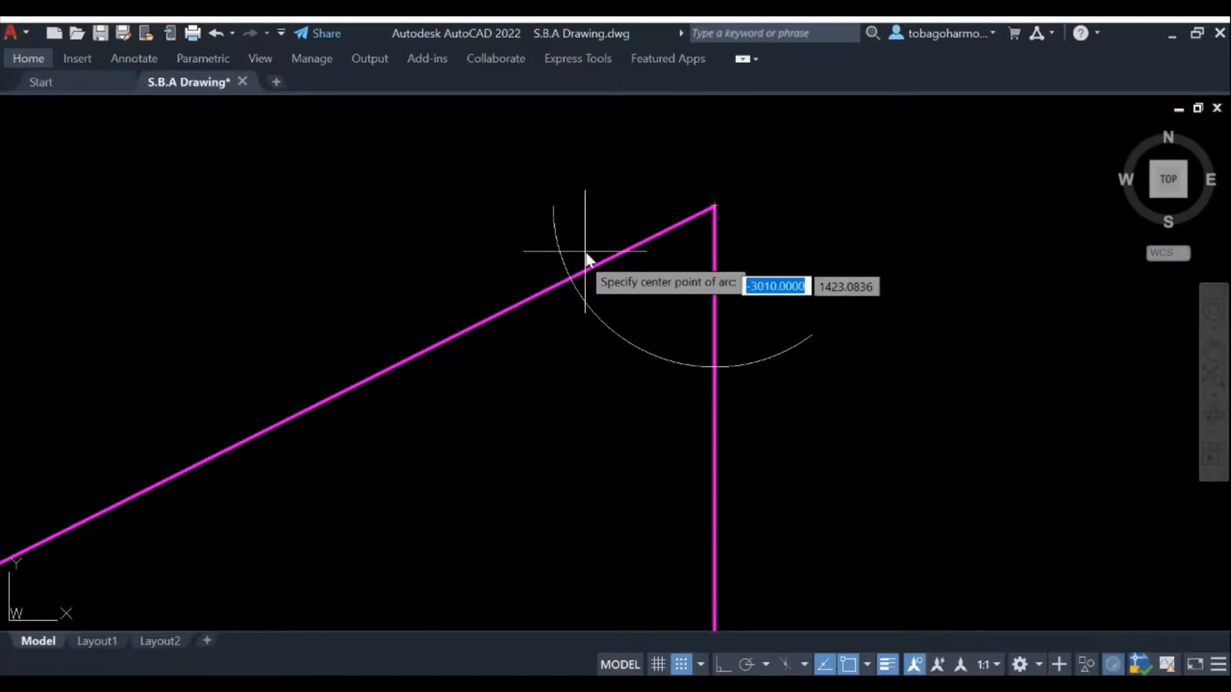
pyautogui.click(569, 279)
pyautogui.write('15')
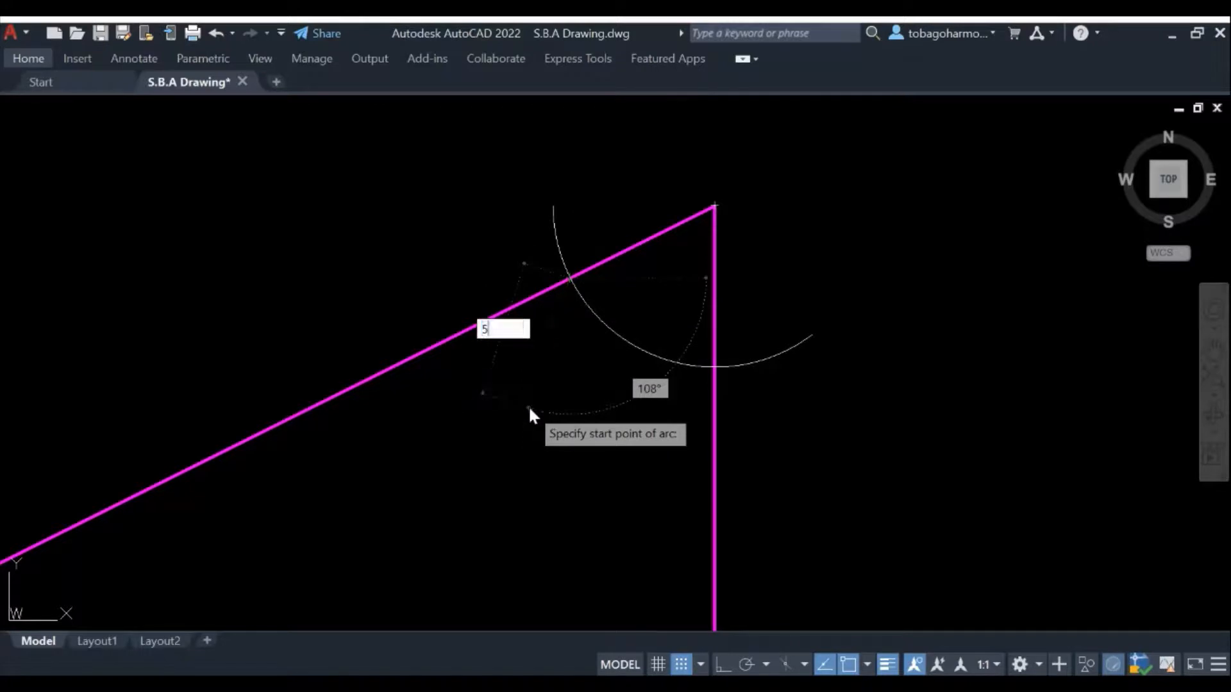
pyautogui.press('Return')
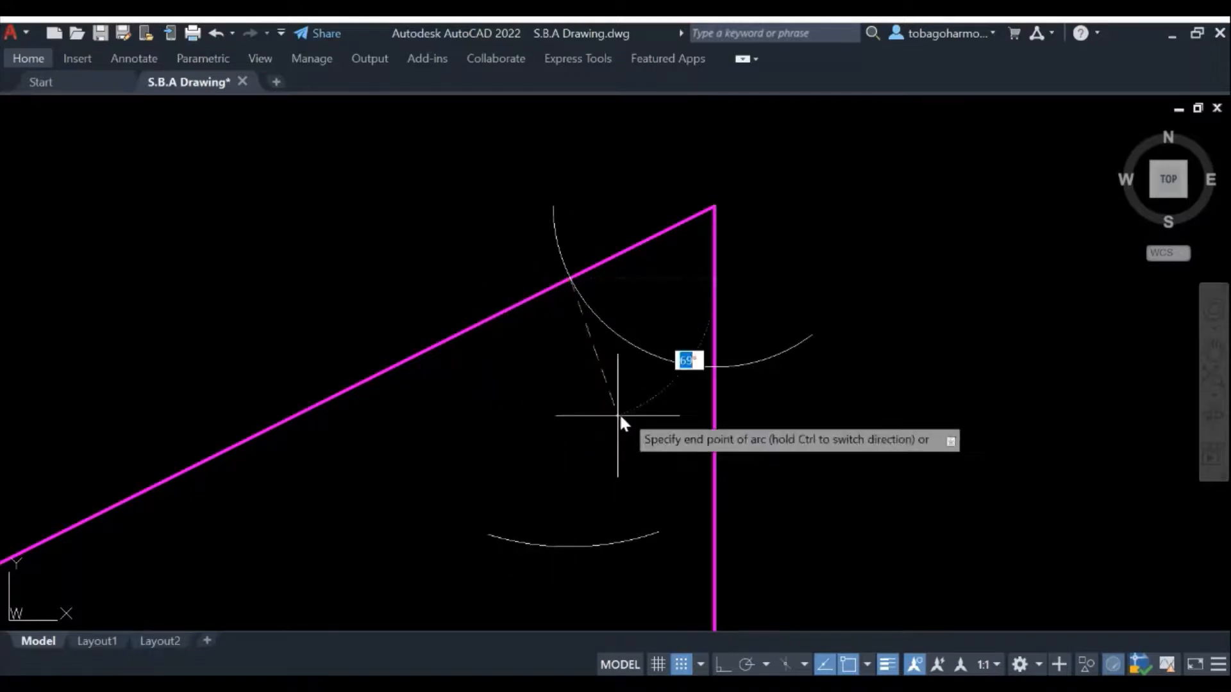
pyautogui.click(626, 413)
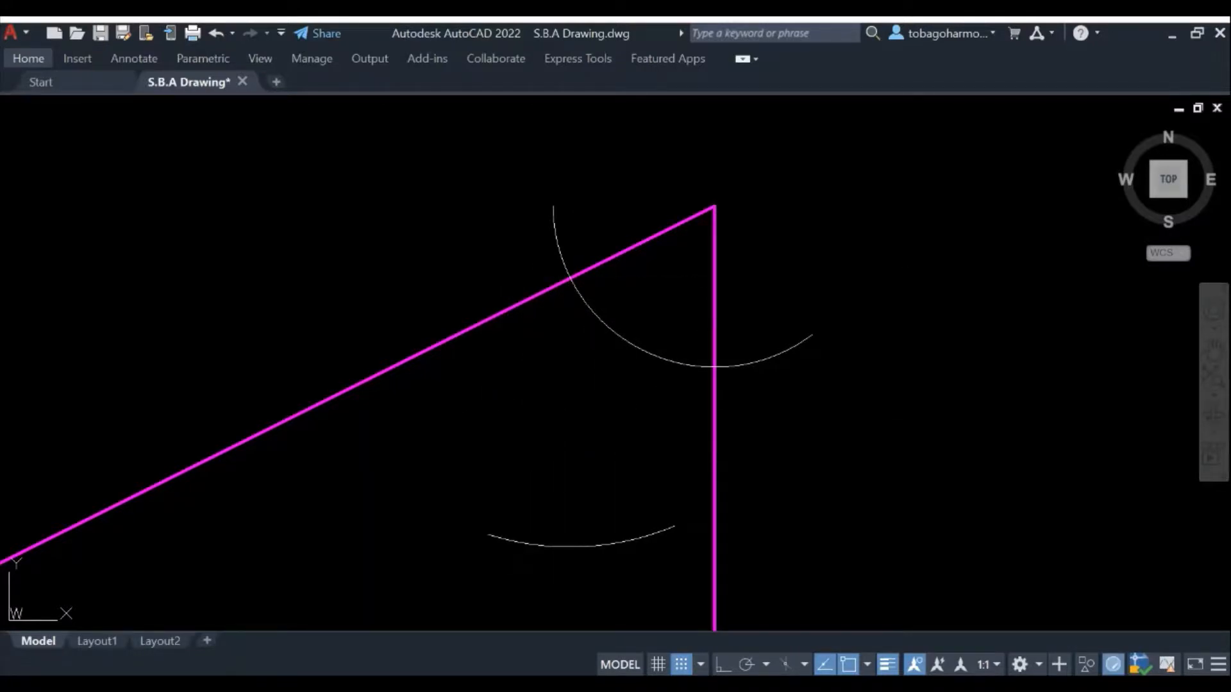
# Draw an arc of radius 50 centred where the upper corner's arc crosses the vertical side, so that it intersects the previous arc
pyautogui.press('Return')
pyautogui.write('c')
pyautogui.press('Return')
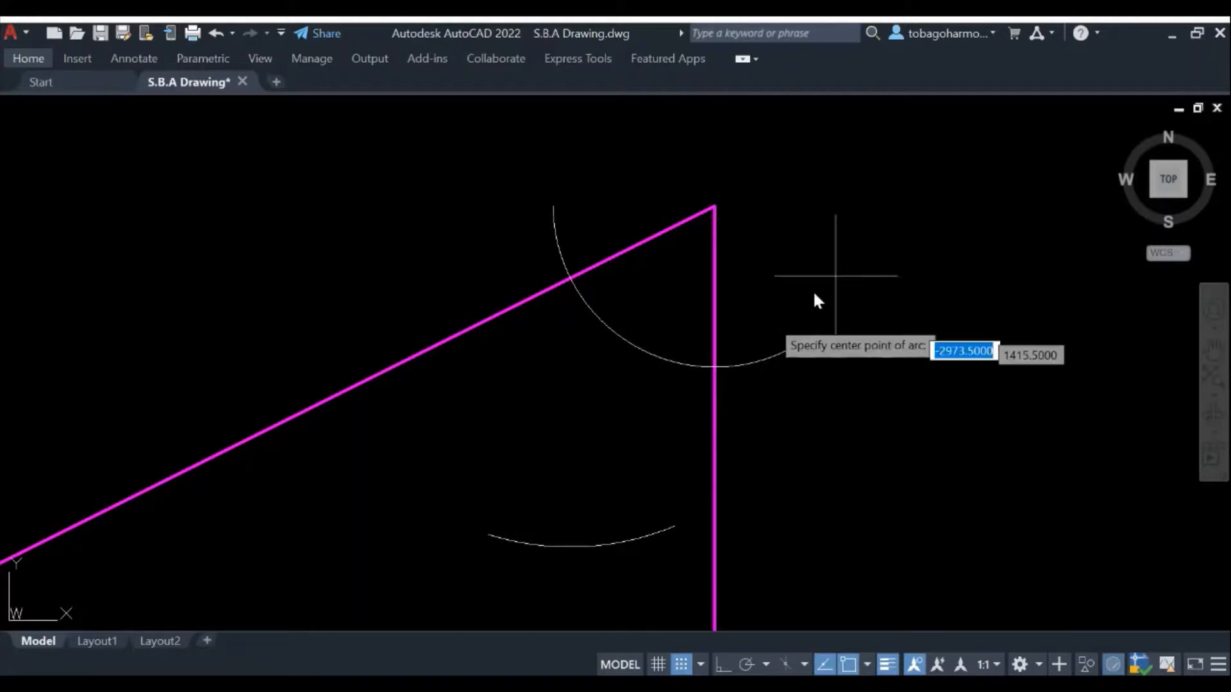
pyautogui.click(715, 368)
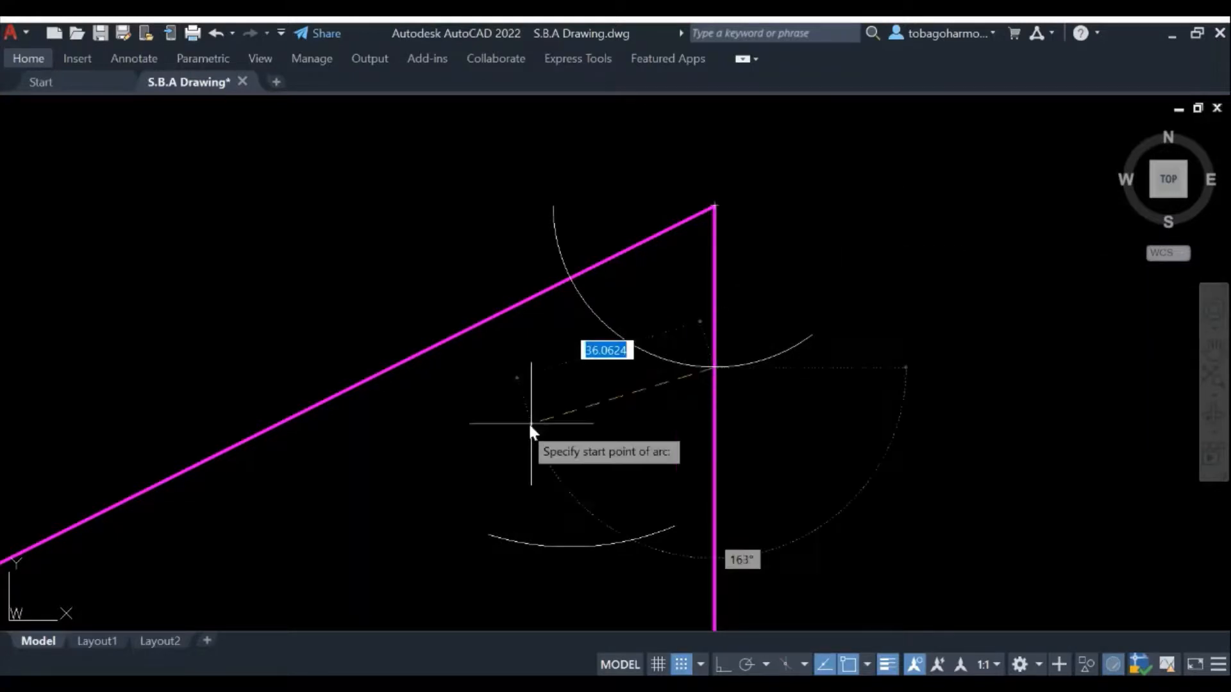
pyautogui.write('50')
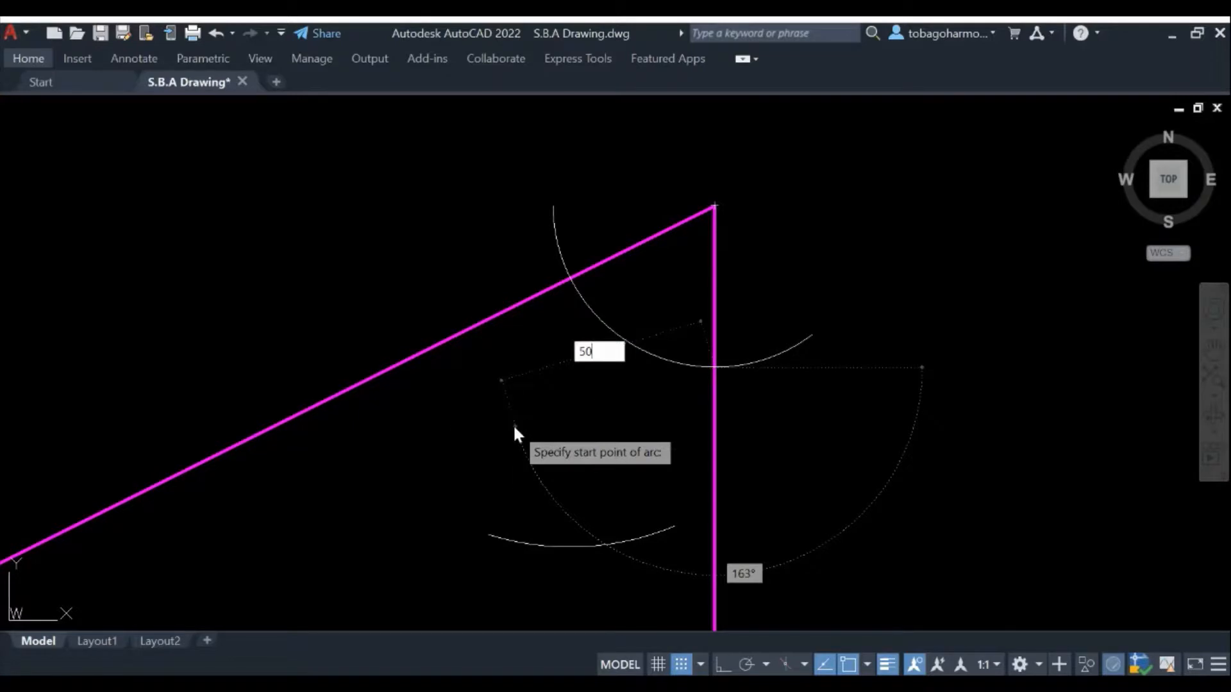
pyautogui.press('Return')
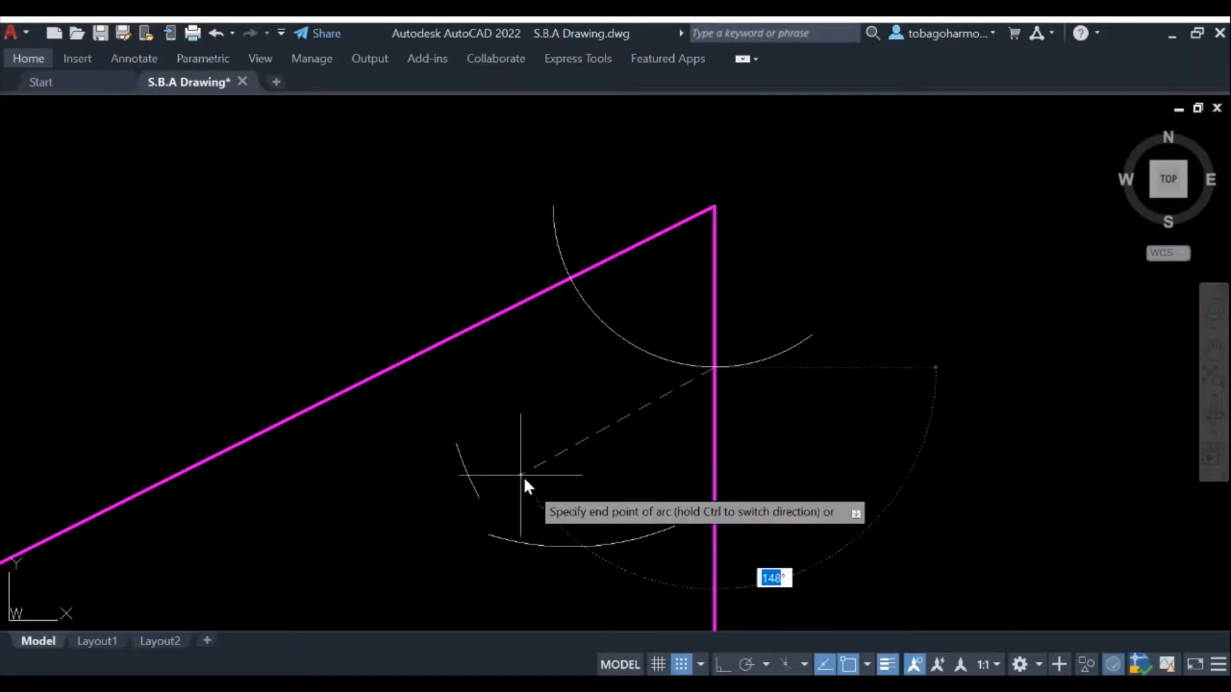
pyautogui.click(590, 572)
# Draw the right-angle corner's bisector as a line from that corner to the intersection of its two radius 50 arcs
pyautogui.scroll(-1, 584, 434)
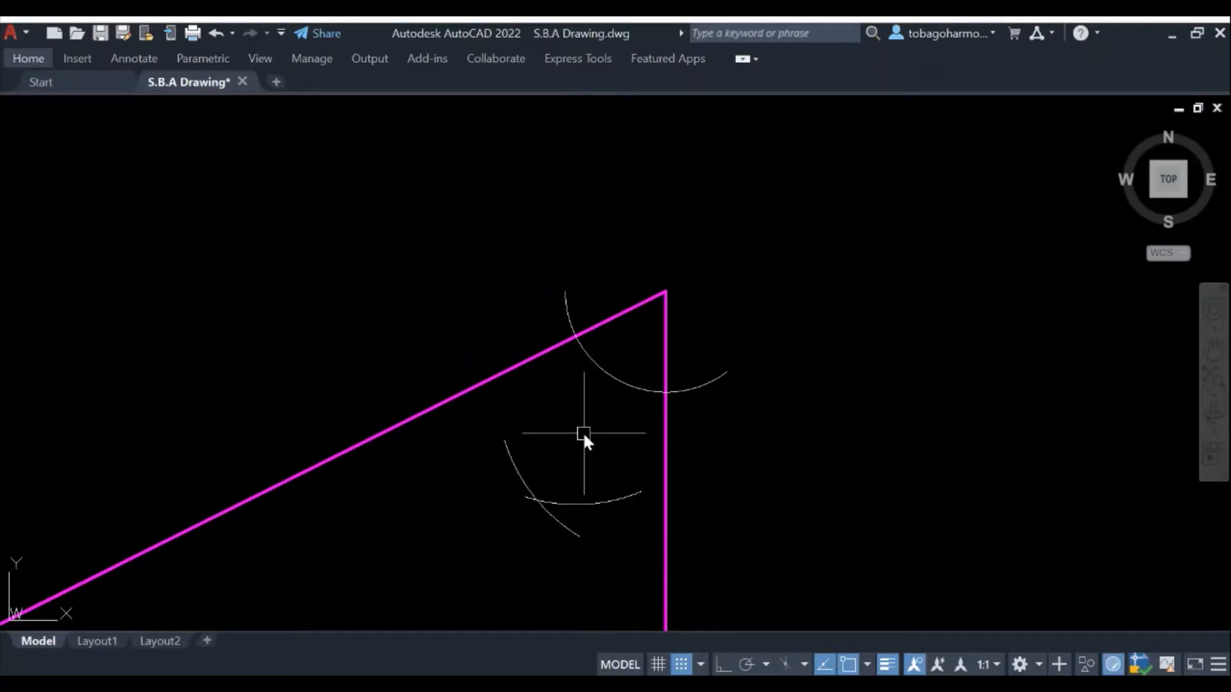
pyautogui.moveTo(594, 417); pyautogui.dragTo(689, 132, button='middle')
pyautogui.scroll(-1, 690, 397)
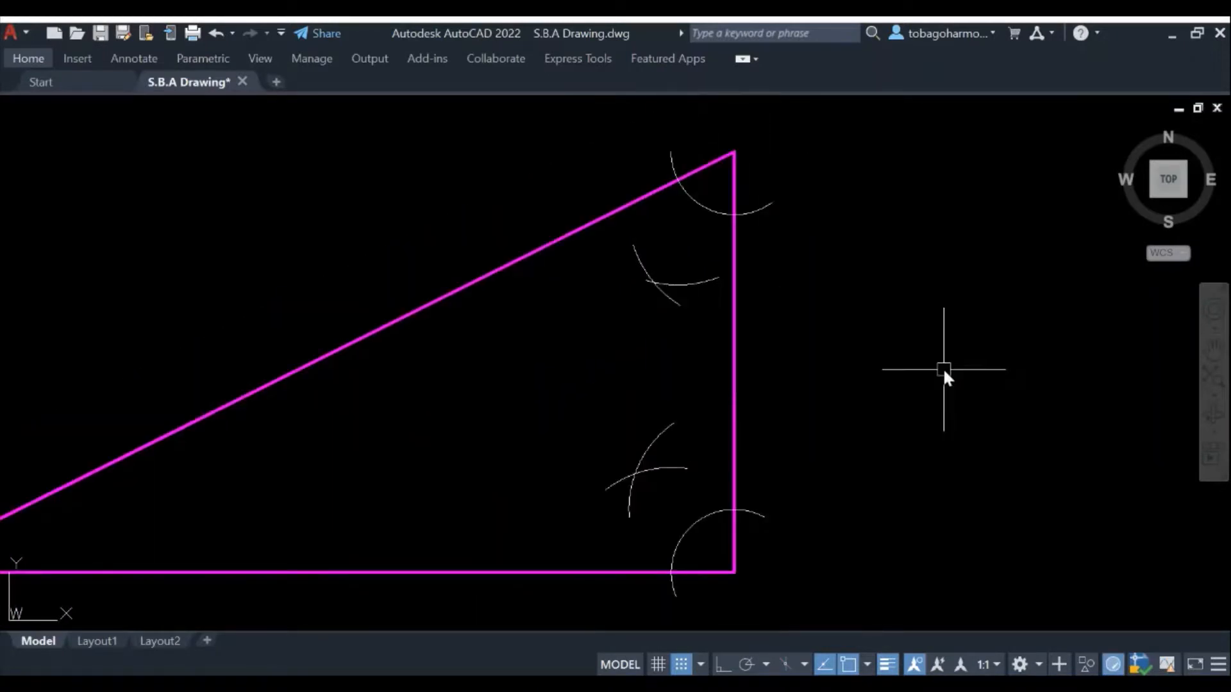
pyautogui.write('line')
pyautogui.press('Return')
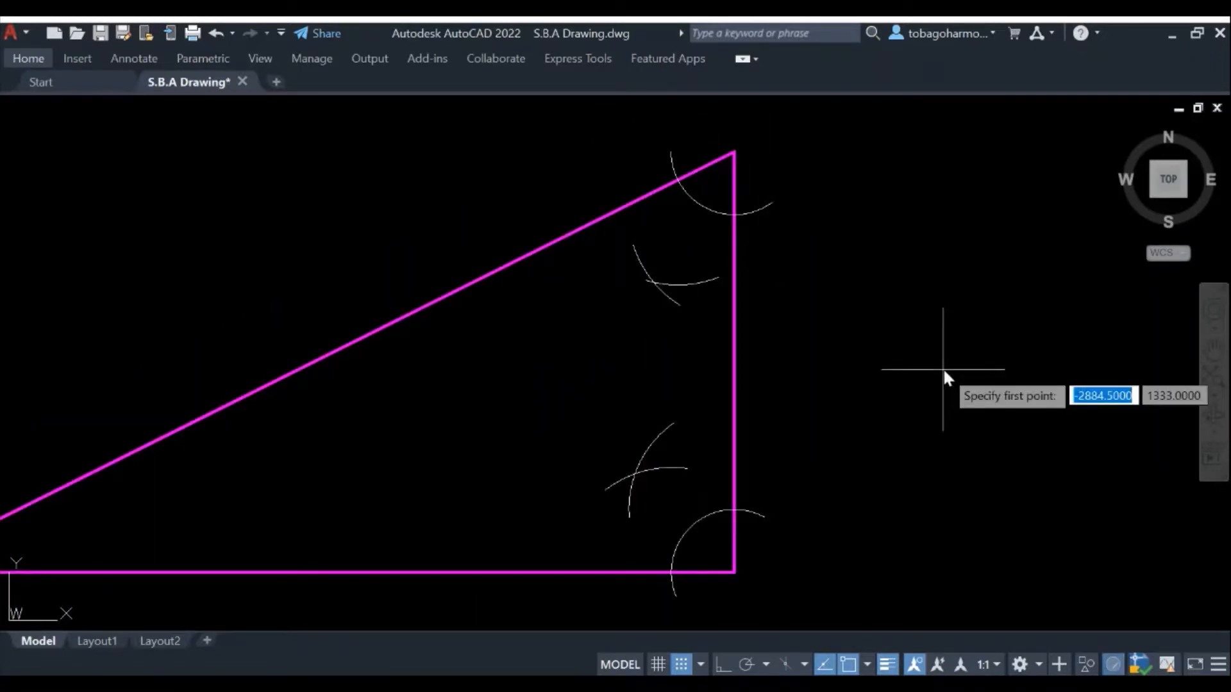
pyautogui.click(734, 572)
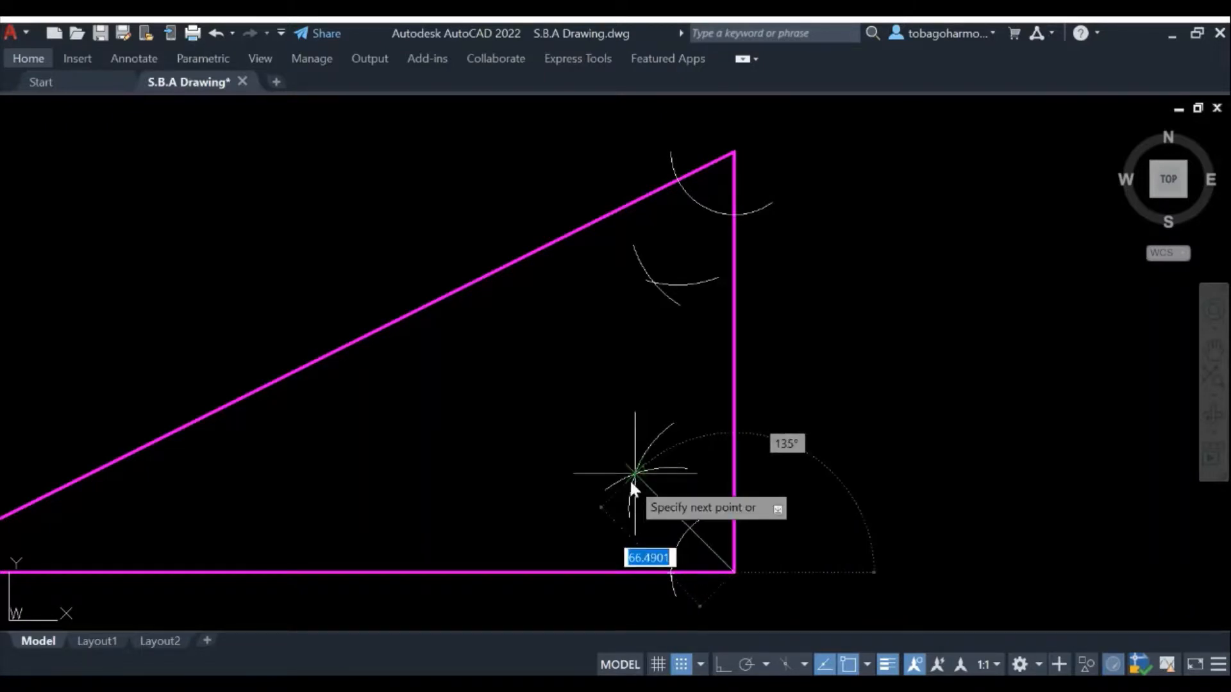
pyautogui.scroll(4, 630, 479)
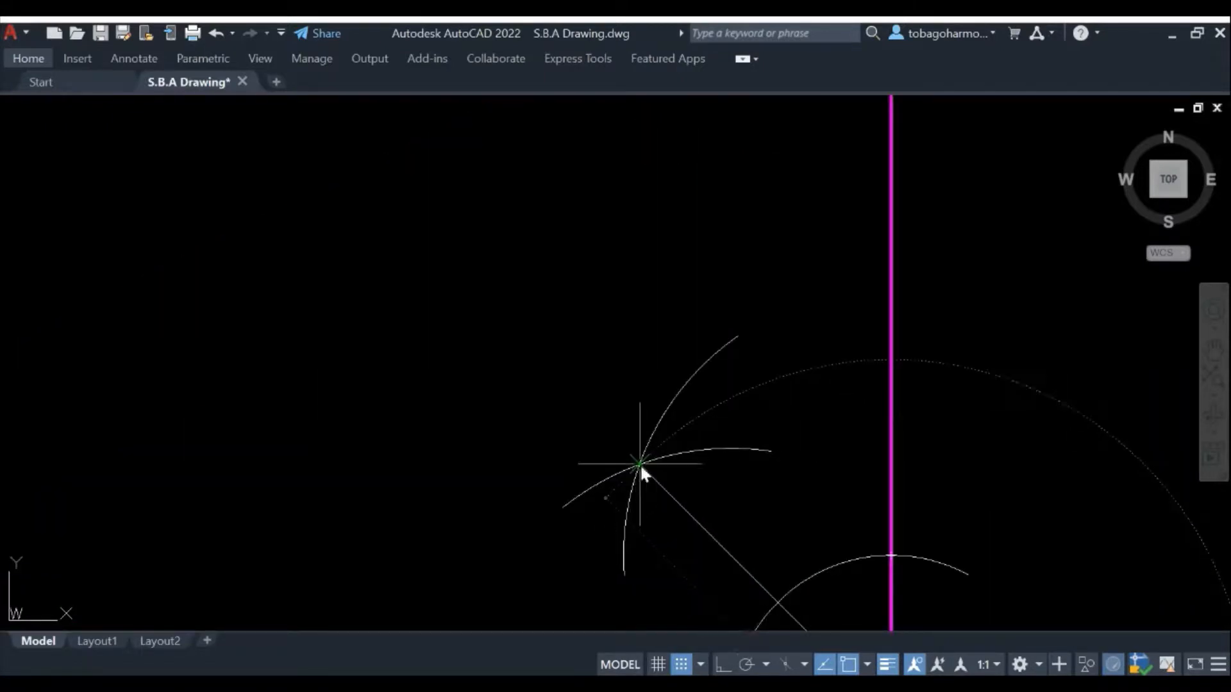
pyautogui.click(640, 464)
pyautogui.press('Escape')
# Draw the upper corner's bisector as a line from that corner to the intersection of its two radius 50 arcs
pyautogui.scroll(5, 645, 448)
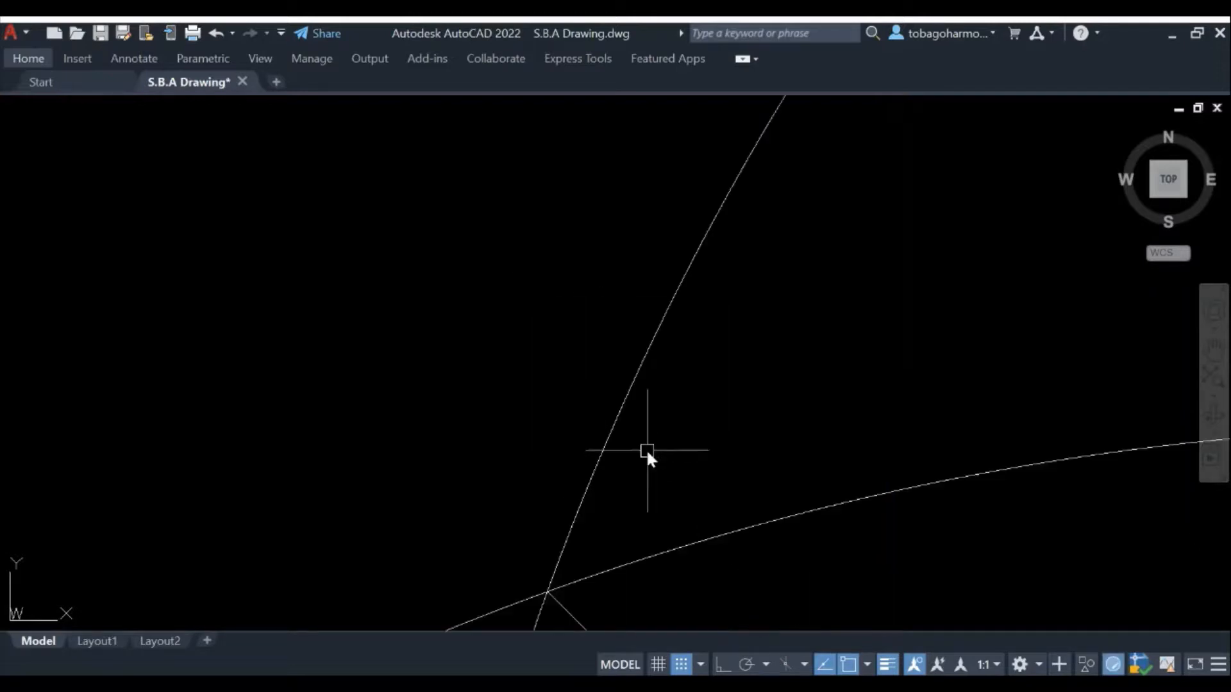
pyautogui.scroll(-5, 737, 355)
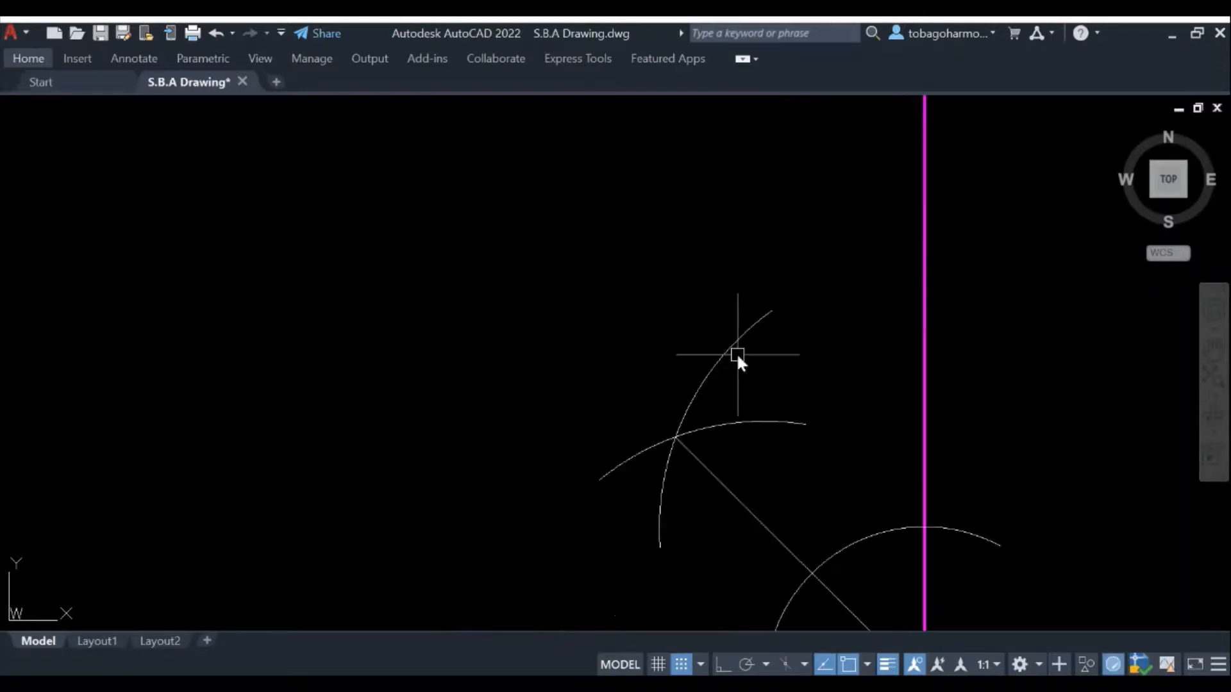
pyautogui.scroll(-2, 737, 354)
pyautogui.moveTo(766, 299); pyautogui.dragTo(683, 552, button='middle')
pyautogui.scroll(4, 712, 251)
pyautogui.scroll(-2, 747, 240)
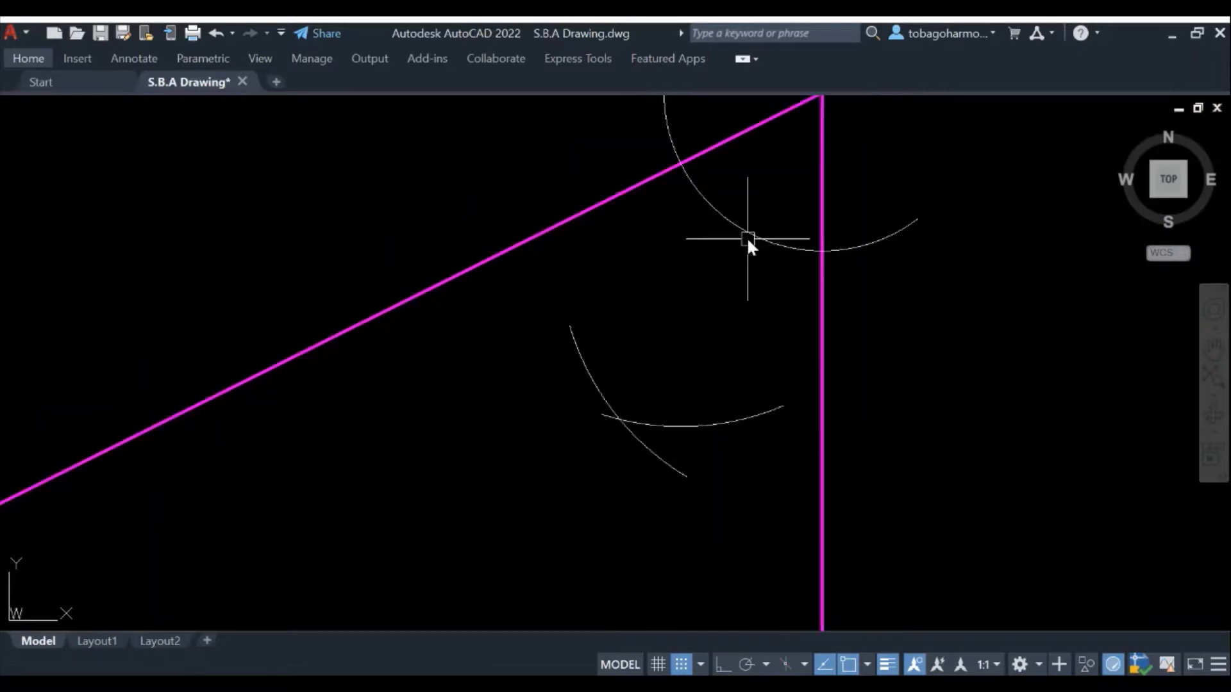
pyautogui.scroll(-2, 747, 237)
pyautogui.press('space')
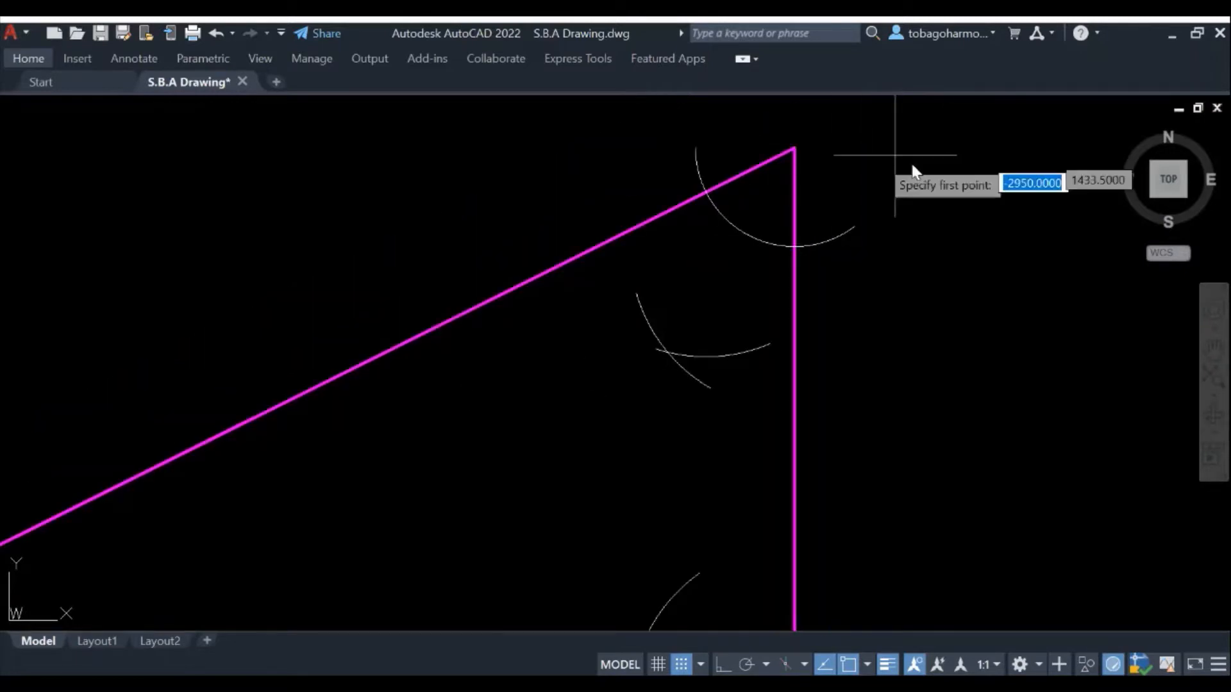
pyautogui.click(793, 149)
pyautogui.scroll(3, 673, 359)
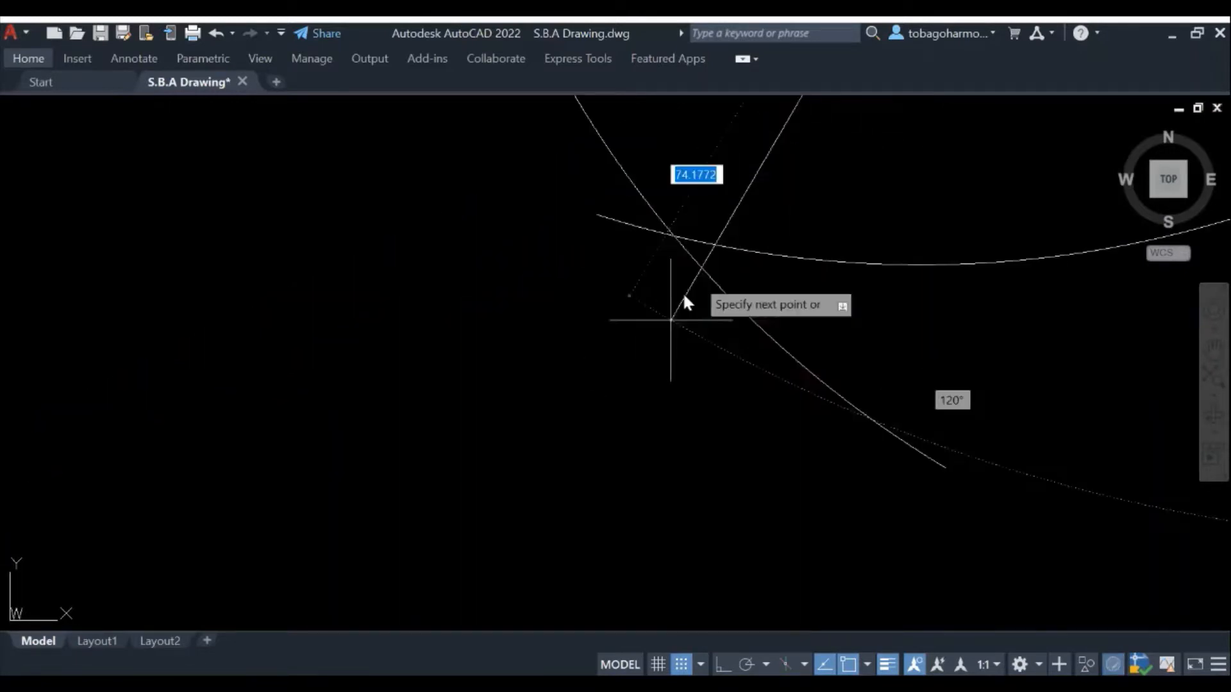
pyautogui.click(675, 231)
pyautogui.press('Return')
# Stretch the inner end of the upper corner's bisector further down into the triangle, along its own direction
pyautogui.scroll(-3, 641, 378)
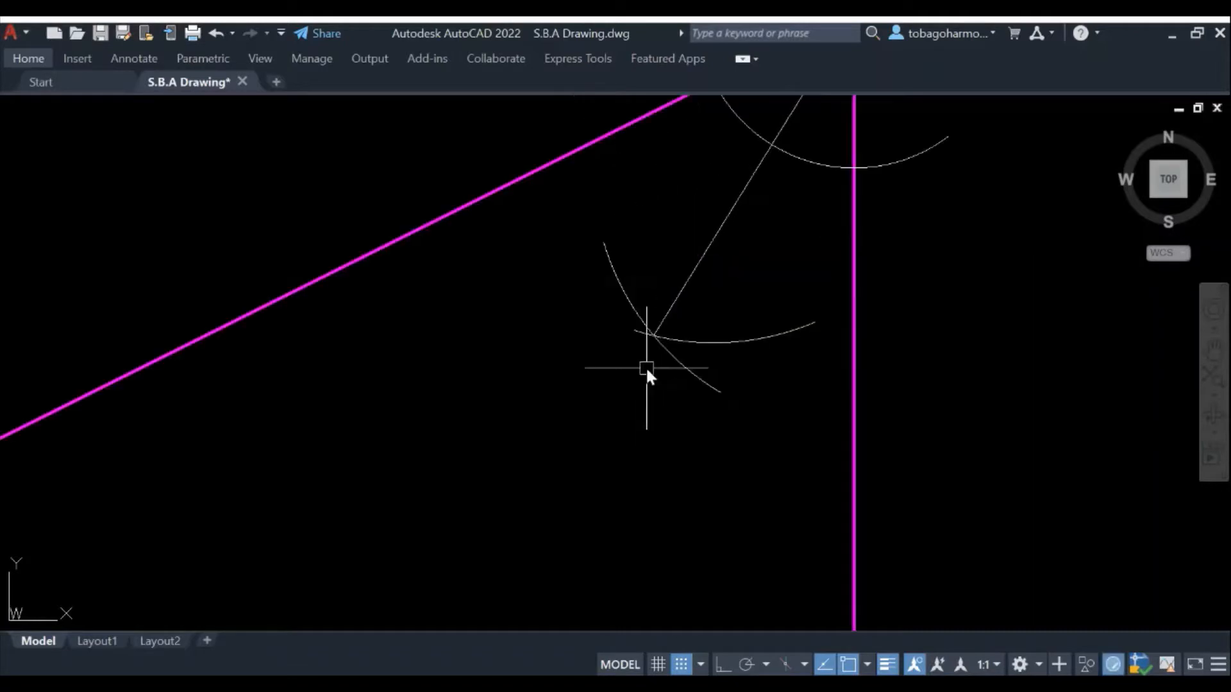
pyautogui.scroll(-4, 684, 360)
pyautogui.moveTo(755, 352); pyautogui.dragTo(763, 205, button='middle')
pyautogui.scroll(-2, 763, 208)
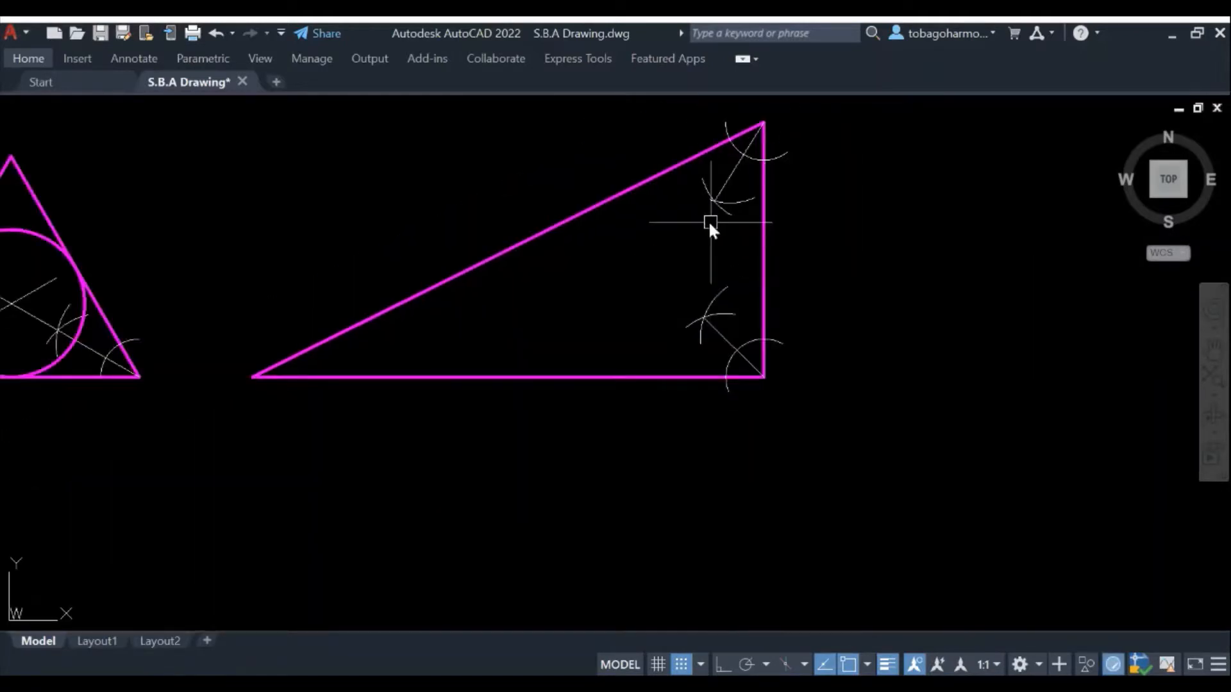
pyautogui.scroll(-2, 680, 257)
pyautogui.moveTo(676, 261); pyautogui.dragTo(643, 344, button='middle')
pyautogui.scroll(2, 647, 327)
pyautogui.click(672, 287)
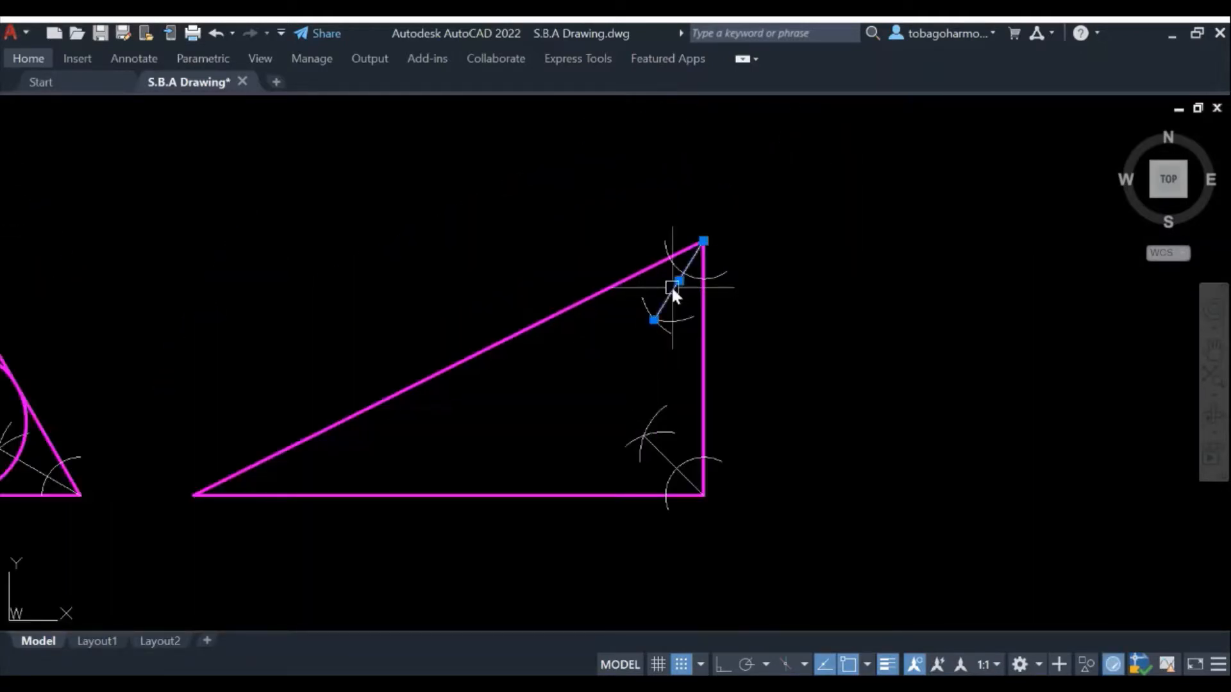
pyautogui.click(654, 320)
pyautogui.click(578, 438)
pyautogui.press('Escape')
# Stretch the inner end of the right-angle corner's bisector along its direction until it crosses the upper corner's bisector
pyautogui.click(666, 458)
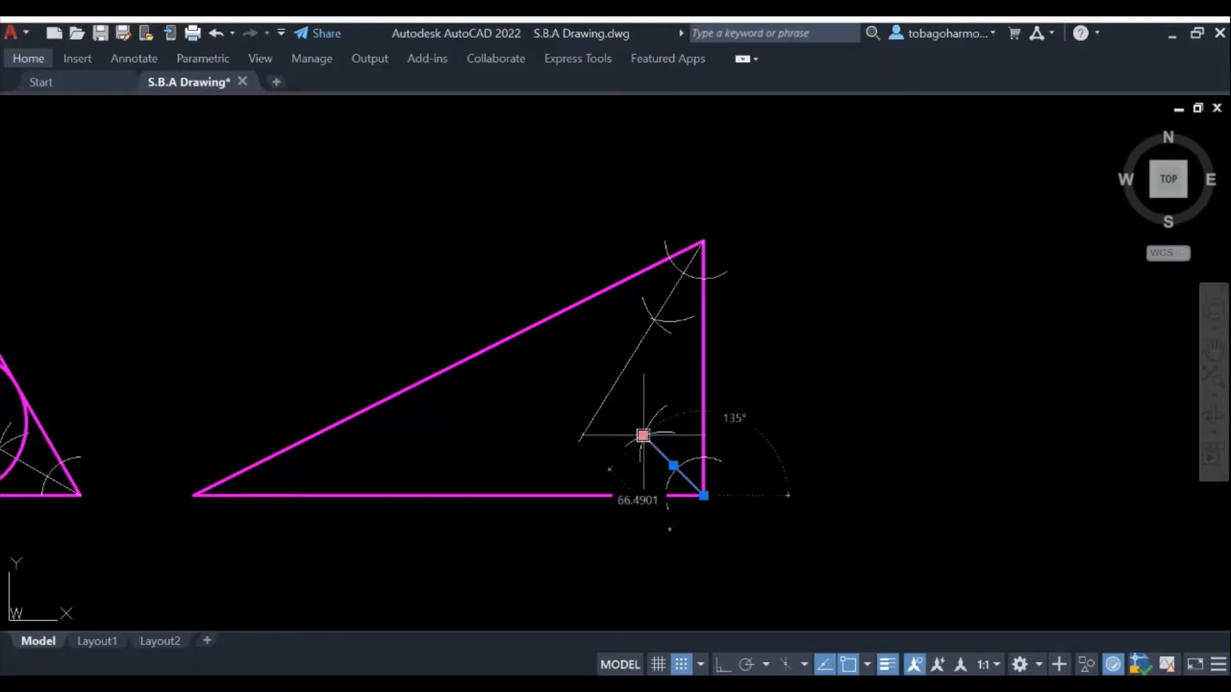
pyautogui.click(643, 436)
pyautogui.click(570, 361)
pyautogui.press('Escape')
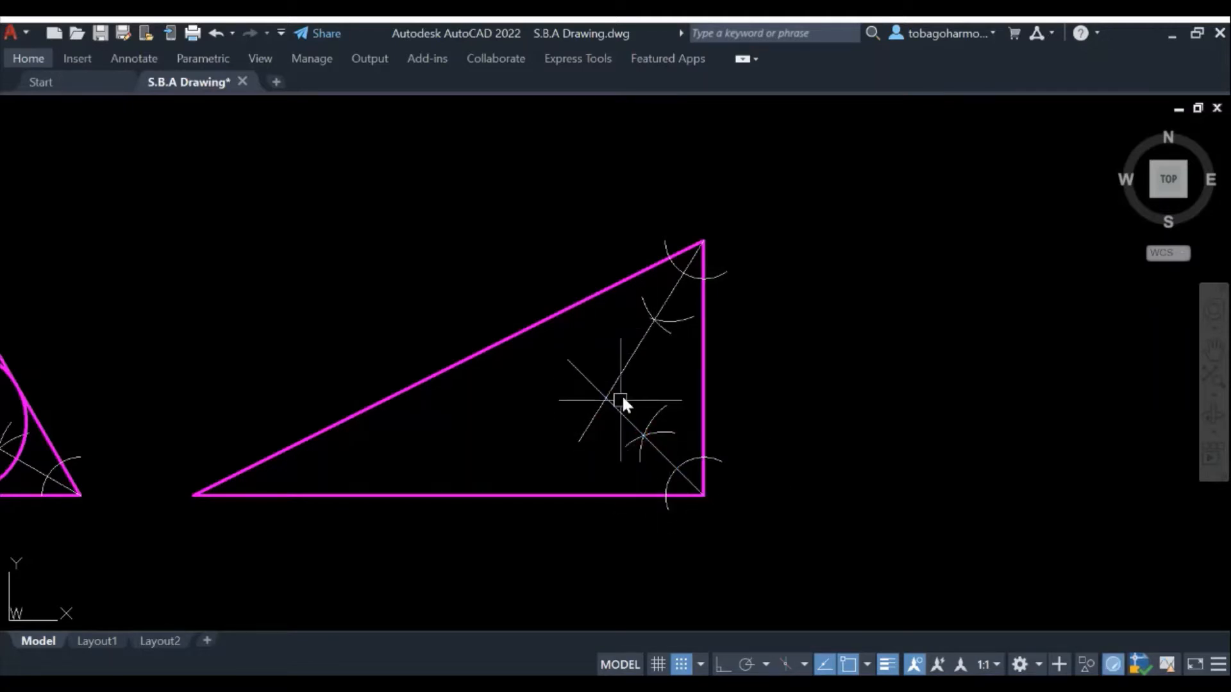
# Draw the inscribed circle centred on the intersection of the two bisectors, with its radius reaching the vertical side
pyautogui.scroll(4, 621, 400)
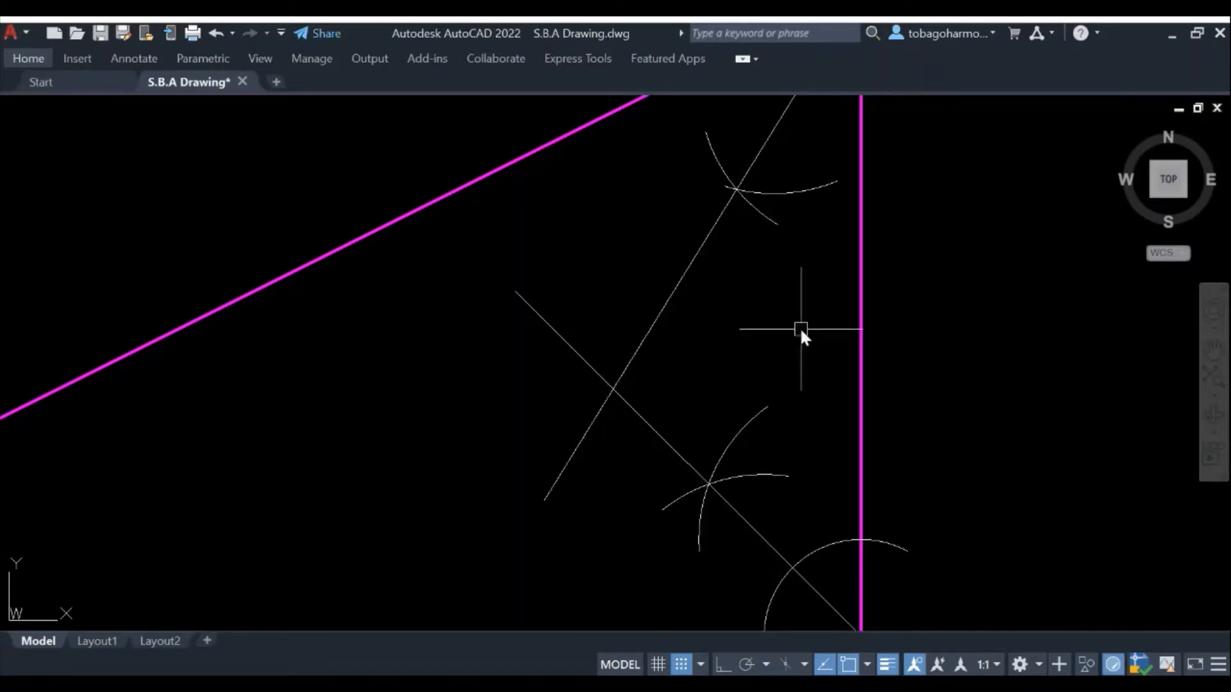
pyautogui.write('circ')
pyautogui.press('Return')
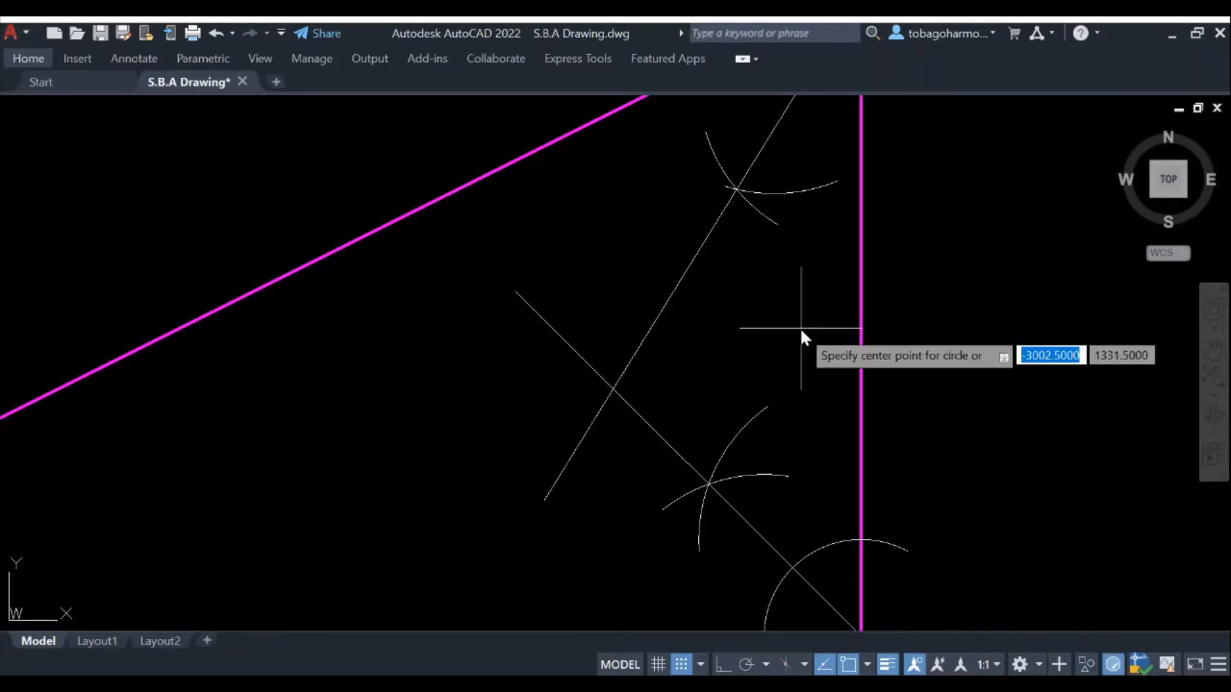
pyautogui.click(614, 388)
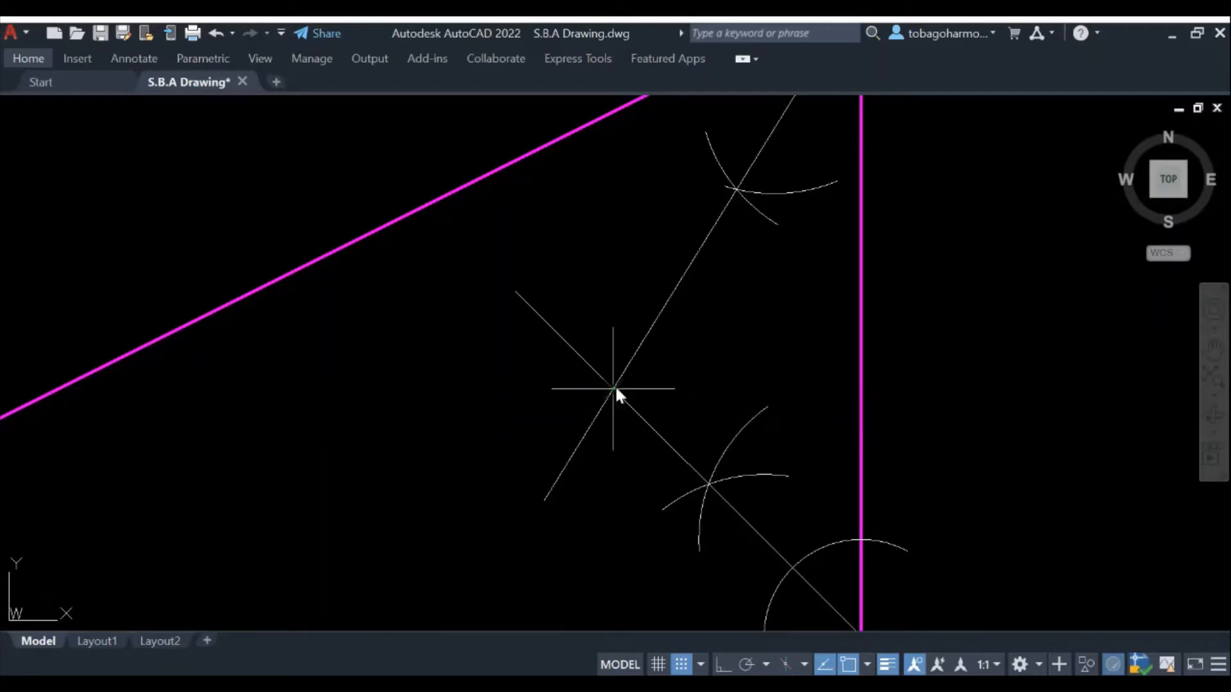
pyautogui.click(859, 386)
# Move the right-angled triangle's inscribed circle from the construction layer to the layer of the thick magenta outline
pyautogui.scroll(-4, 925, 327)
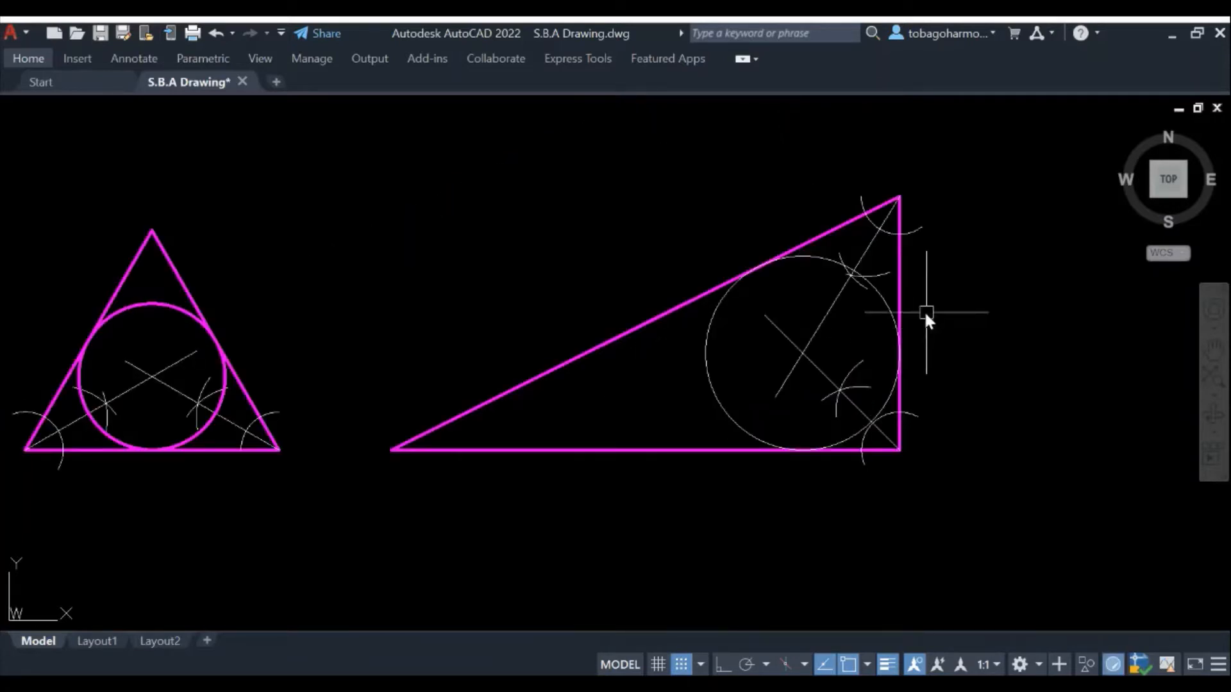
pyautogui.click(815, 256)
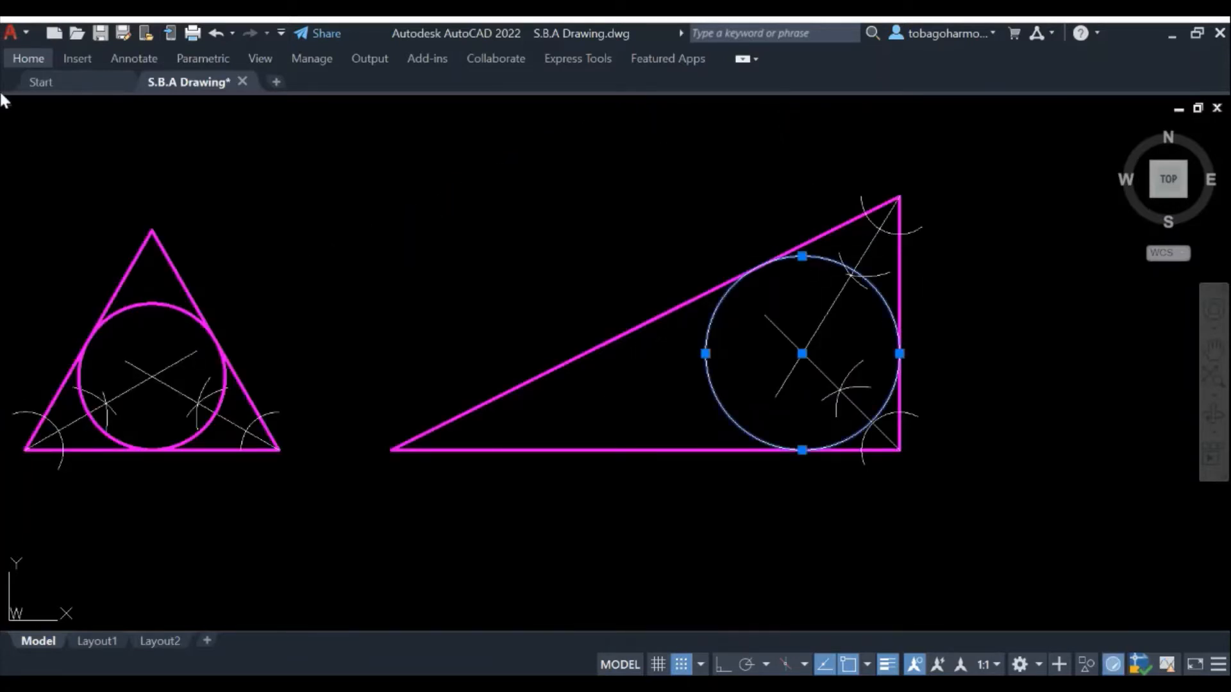
pyautogui.click(21, 56)
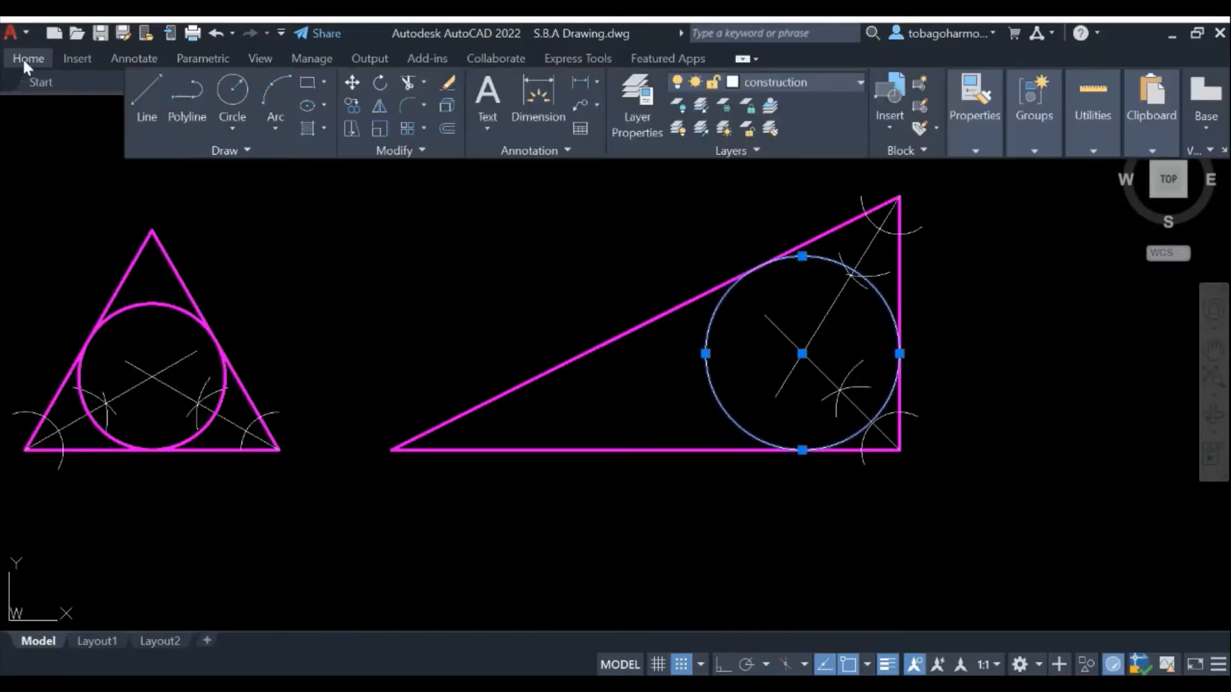
pyautogui.click(768, 82)
pyautogui.click(766, 636)
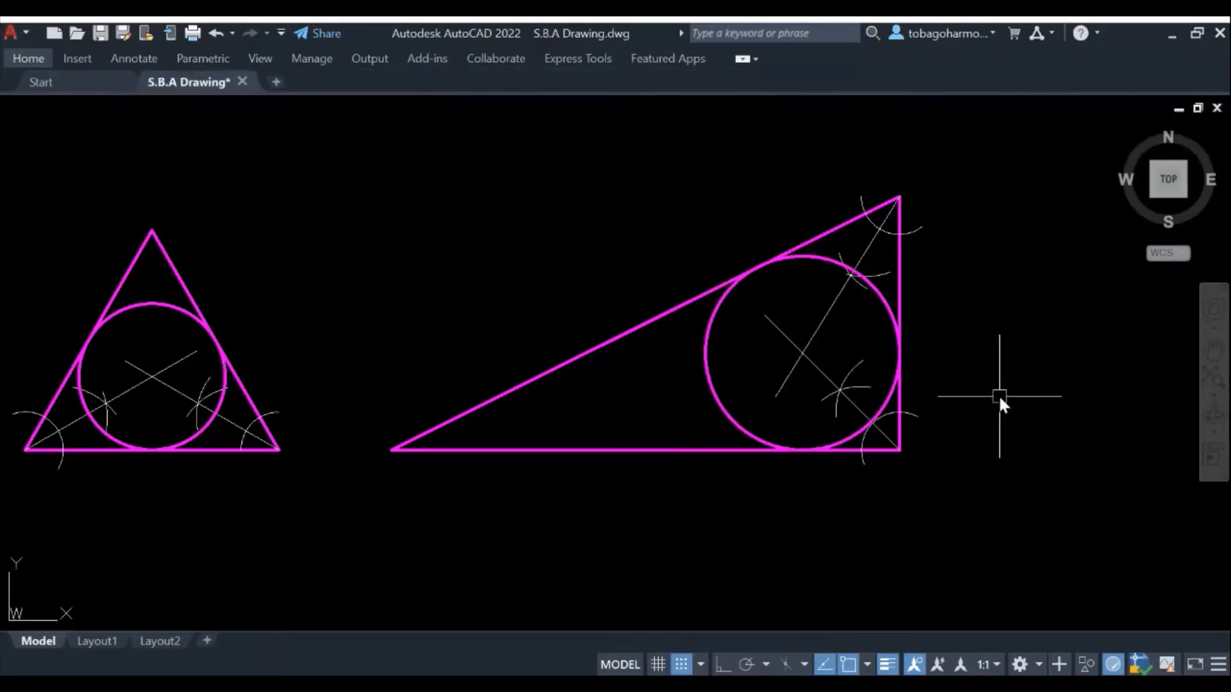
pyautogui.scroll(-2, 1021, 276)
pyautogui.scroll(2, 1021, 278)
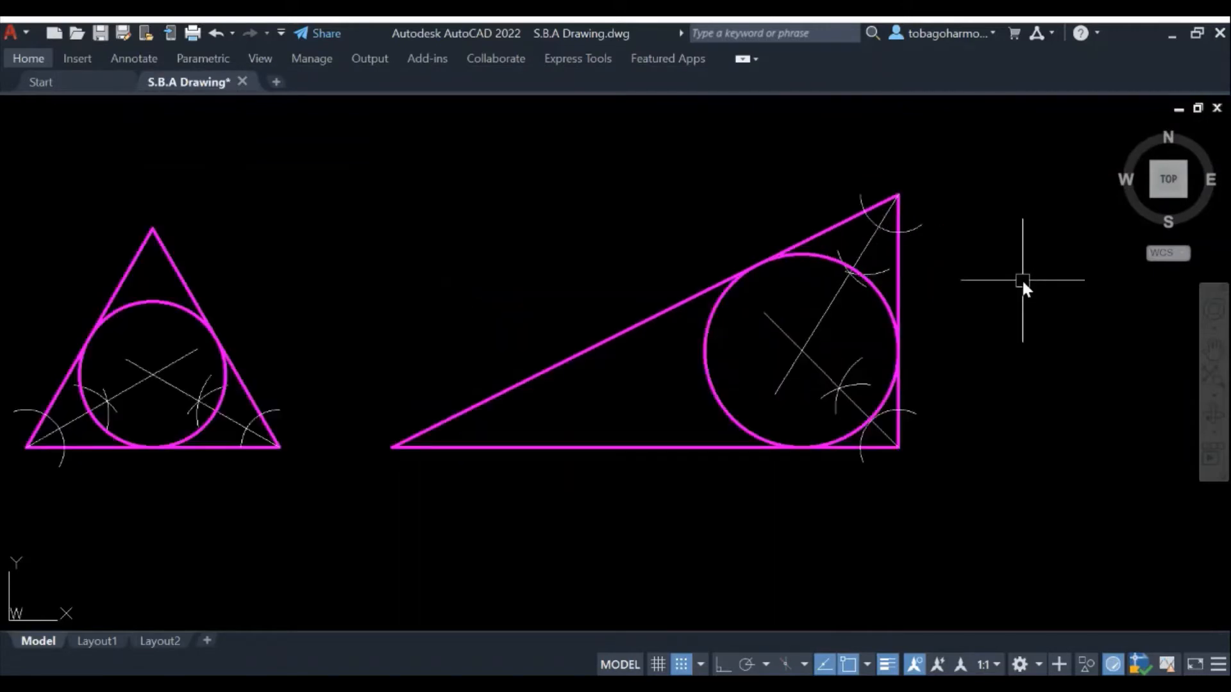
pyautogui.moveTo(1021, 279); pyautogui.dragTo(1122, 290, button='middle')
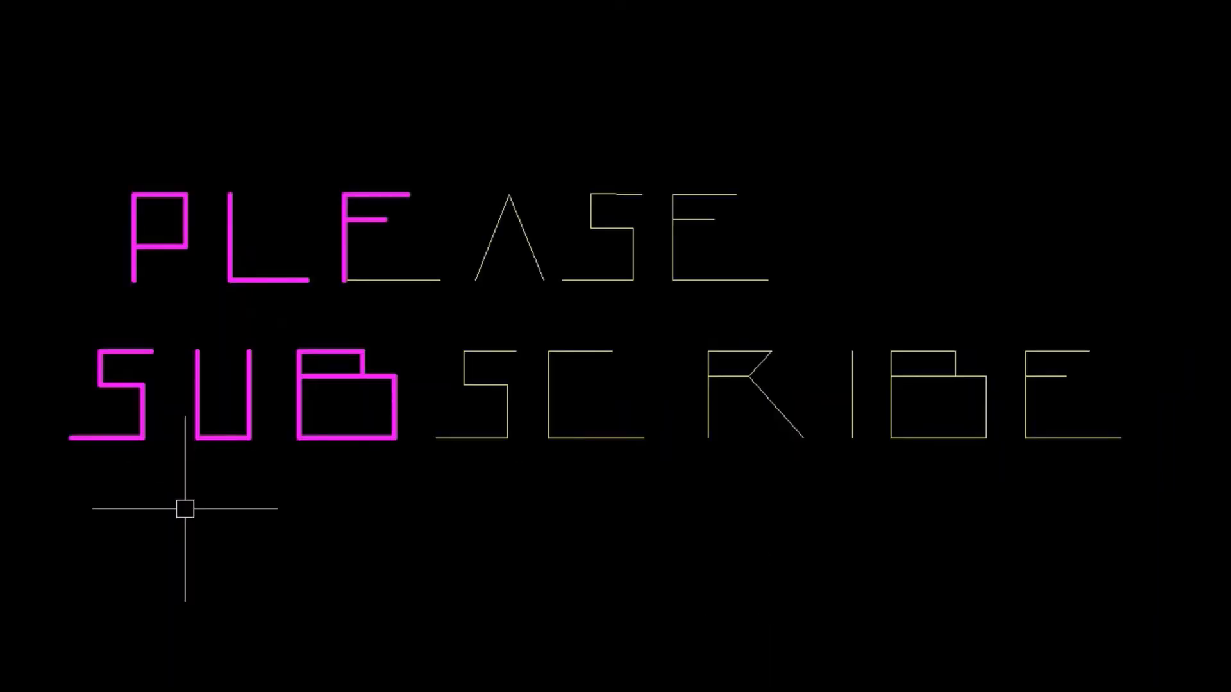
# Try to erase the entire PLEASE SUBSCRIBE lettering and undo the erasure
pyautogui.click(32, 90)
pyautogui.click(1168, 541)
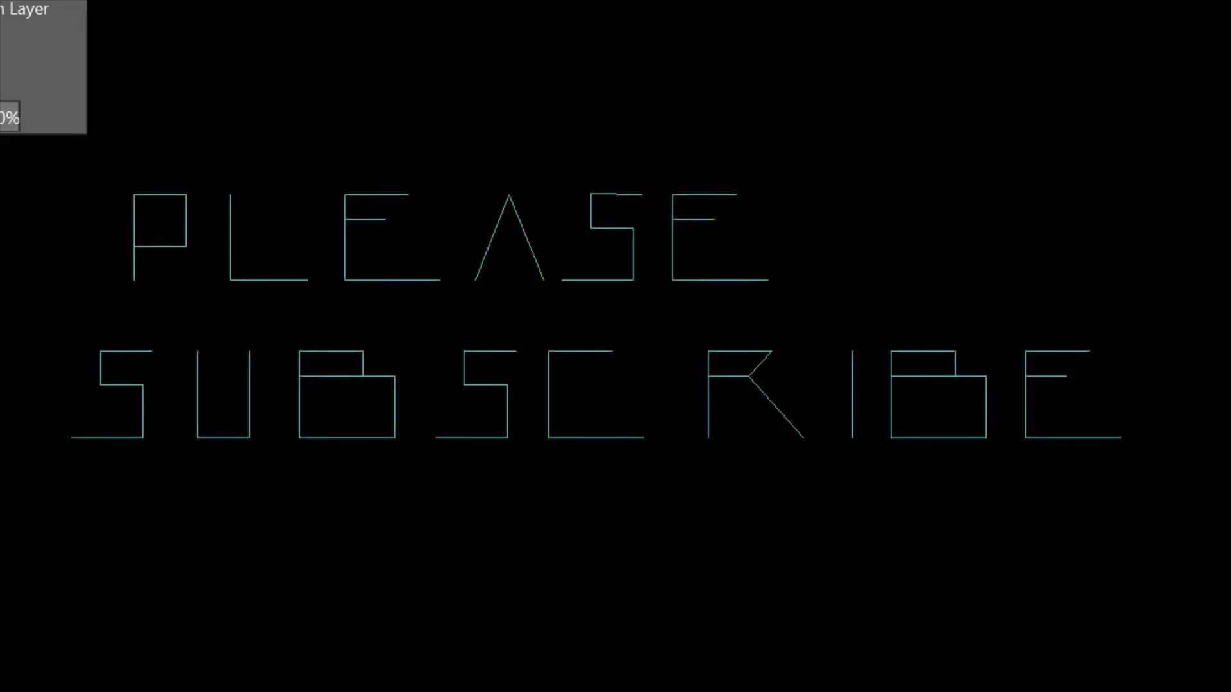
pyautogui.hotkey('ctrl', 'a')
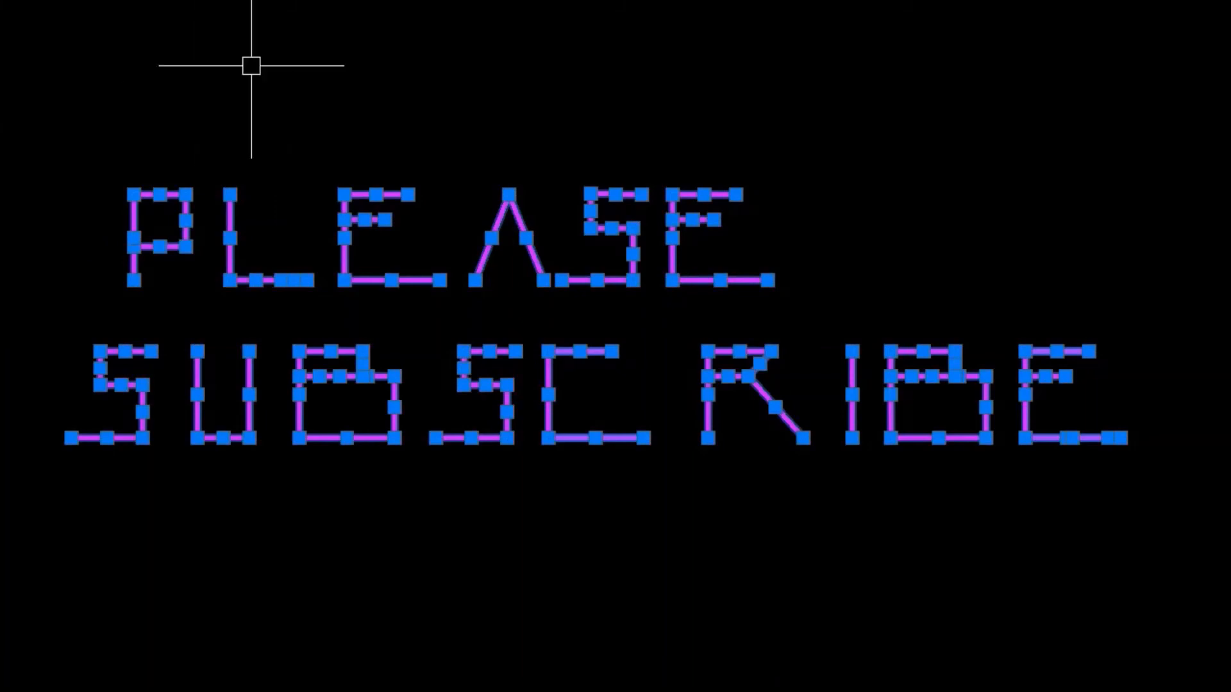
pyautogui.press('Delete')
pyautogui.hotkey('ctrl', 'z')
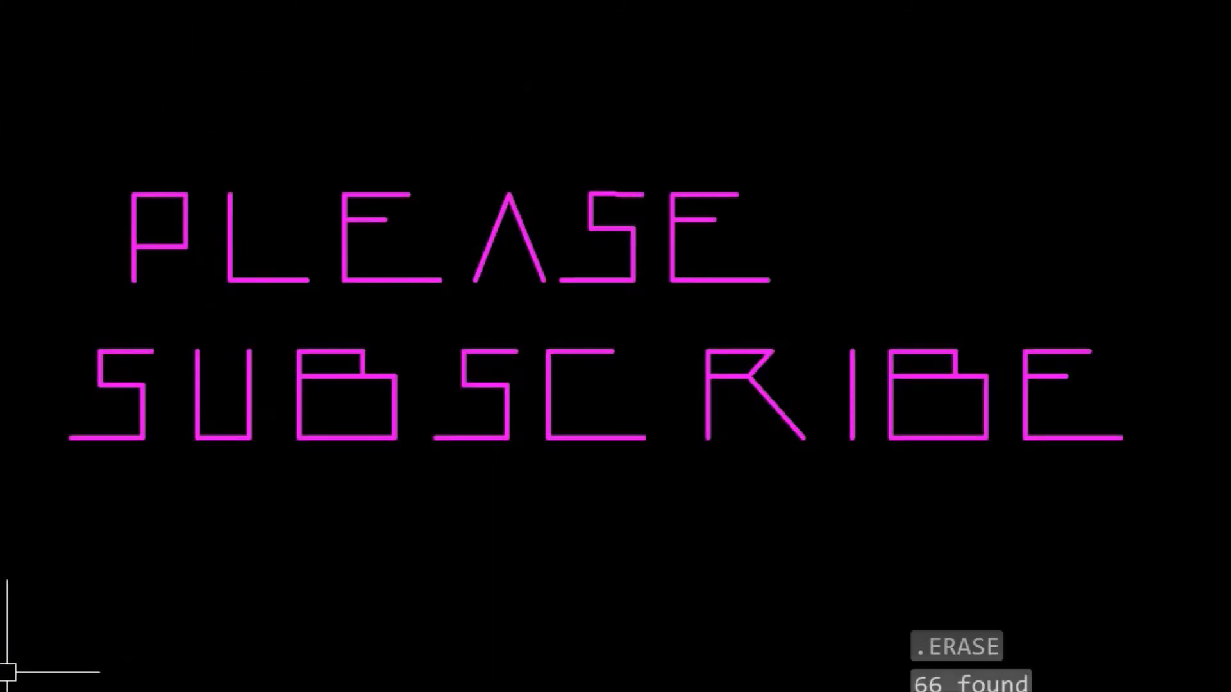